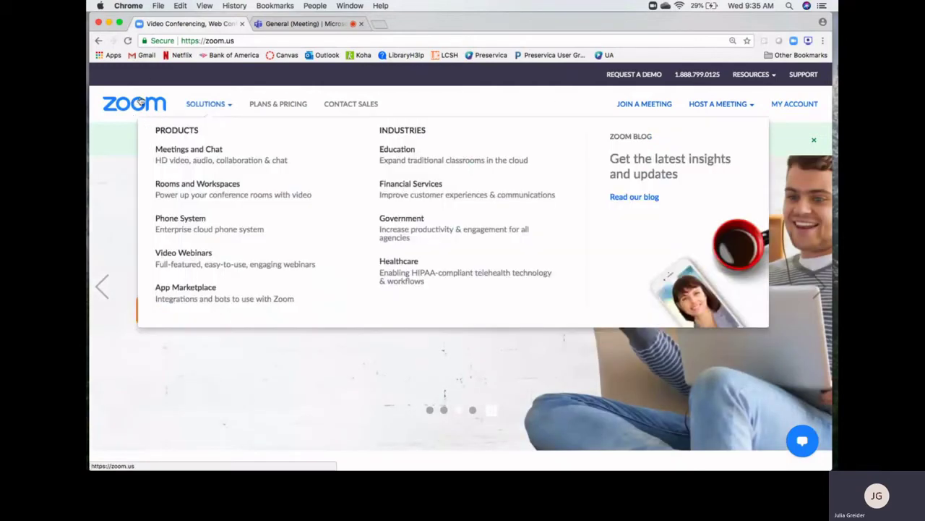
Launch the Zoom desktop app from the Dock over the zoom.us page
{"action": "left_click_drag", "start_coordinate": [239, 41], "coordinate": [205, 41]}
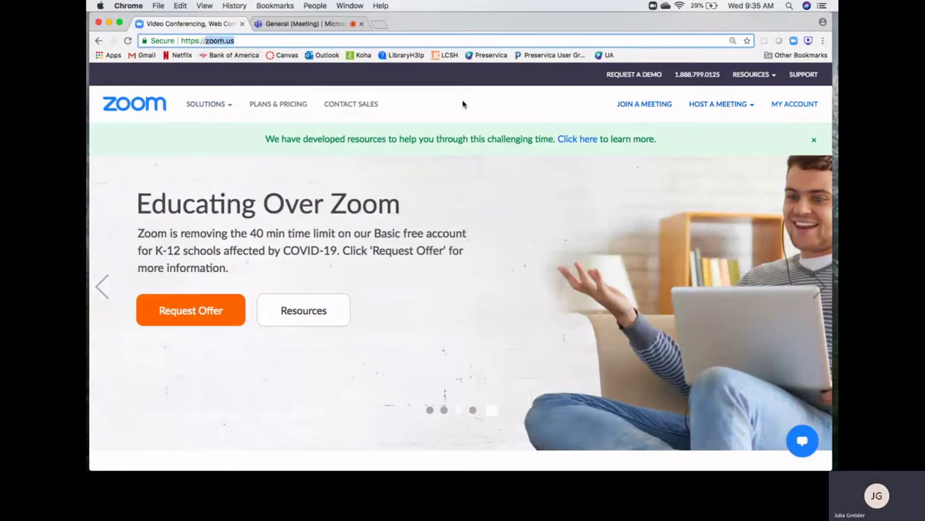
{"action": "left_click", "coordinate": [465, 105]}
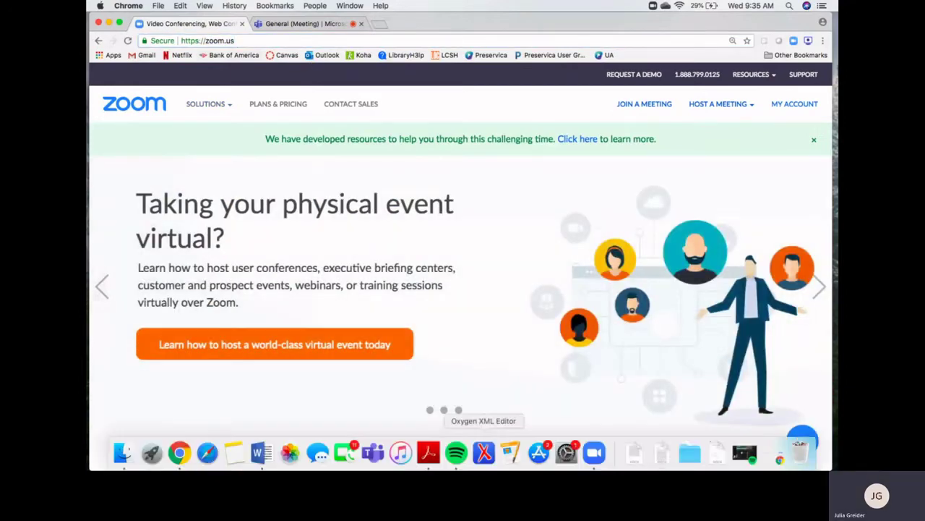
{"action": "left_click", "coordinate": [593, 449]}
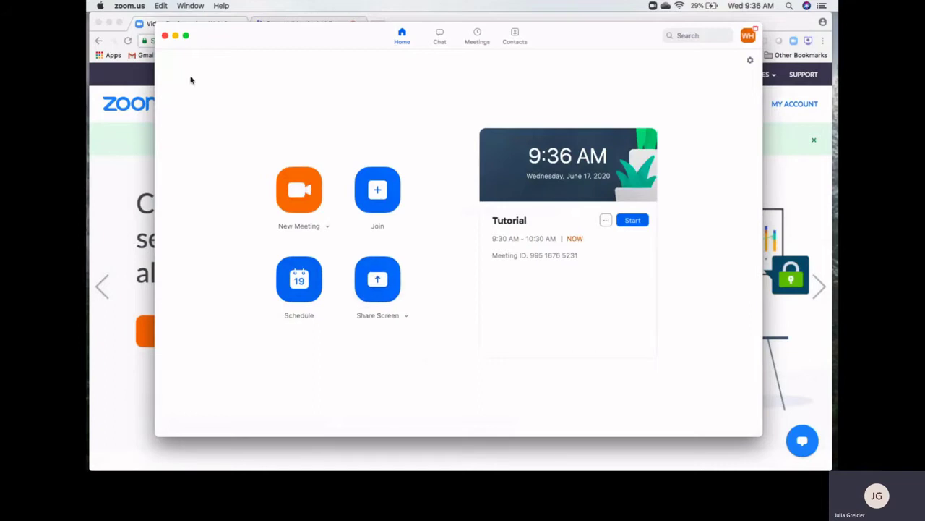
Bring the Chrome window with the zoom.us homepage back to the front
{"action": "left_click", "coordinate": [123, 83]}
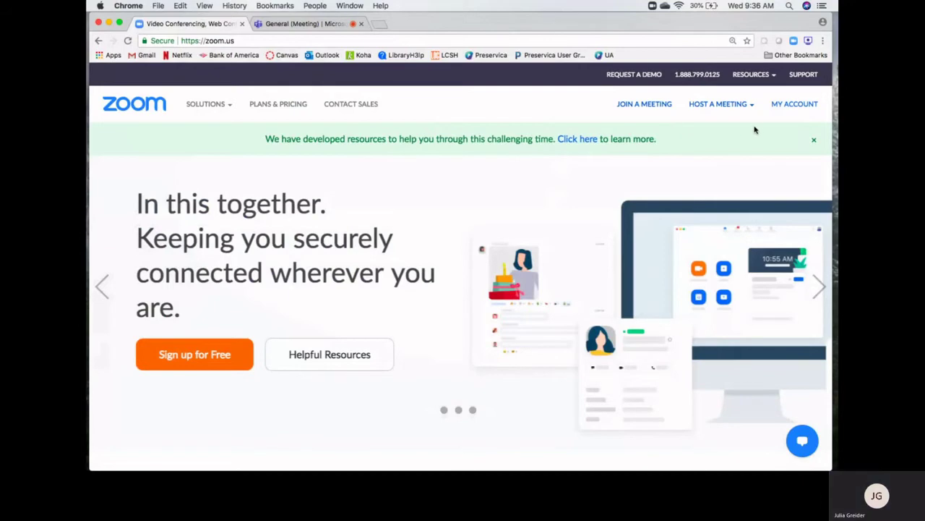
Go to My Account and open its Meeting settings page
{"action": "left_click", "coordinate": [795, 106]}
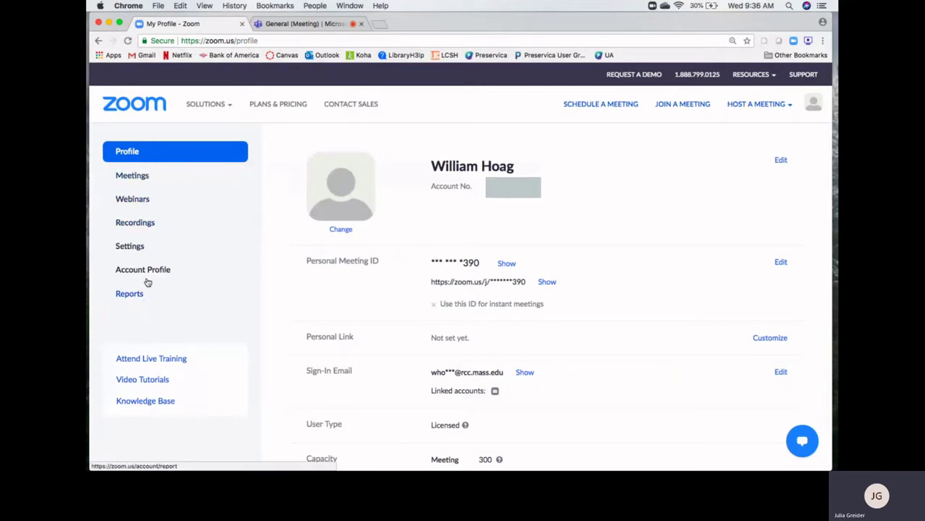
{"action": "left_click", "coordinate": [131, 247]}
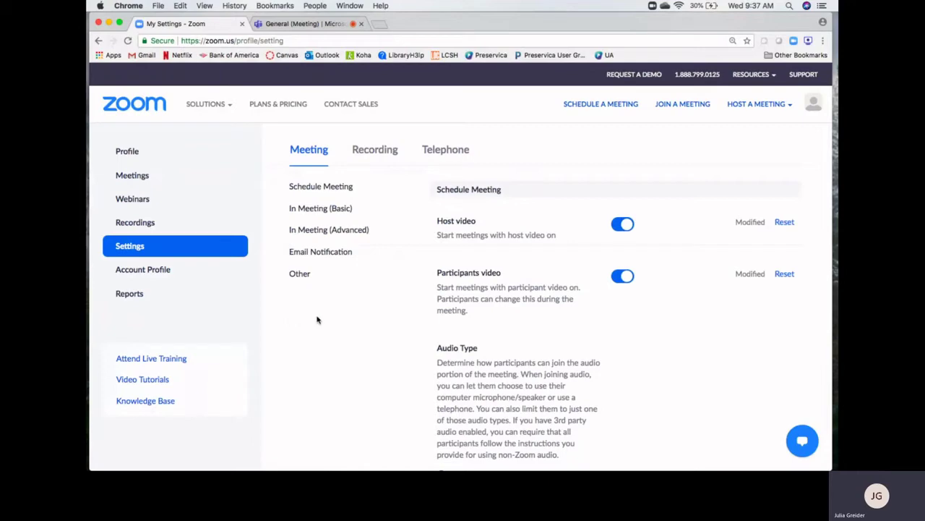
{"action": "scroll", "coordinate": [388, 352], "scroll_direction": "down", "scroll_amount": 10}
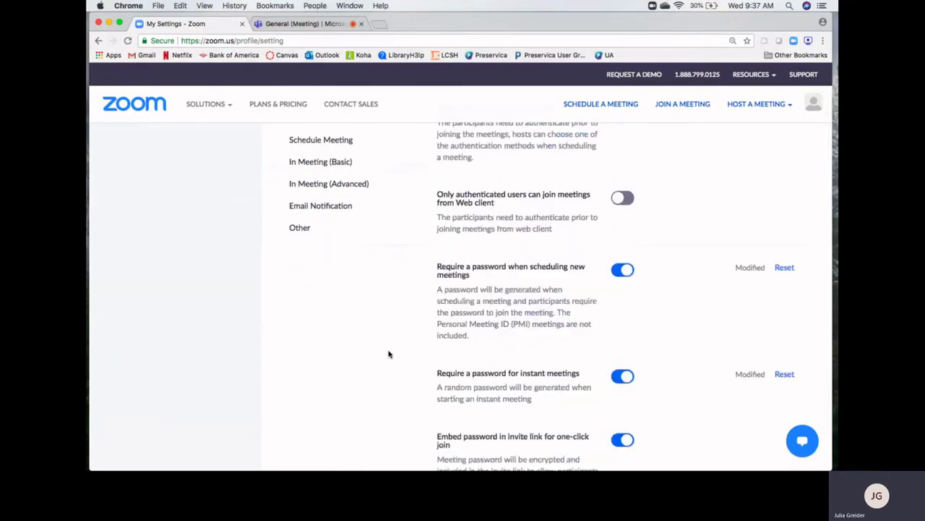
{"action": "scroll", "coordinate": [388, 354], "scroll_direction": "down", "scroll_amount": 10}
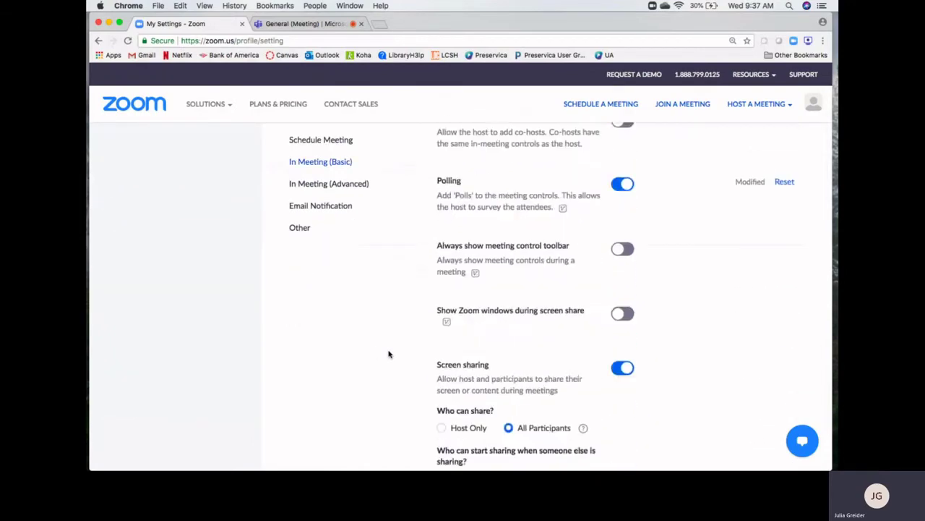
{"action": "scroll", "coordinate": [388, 353], "scroll_direction": "down", "scroll_amount": 10}
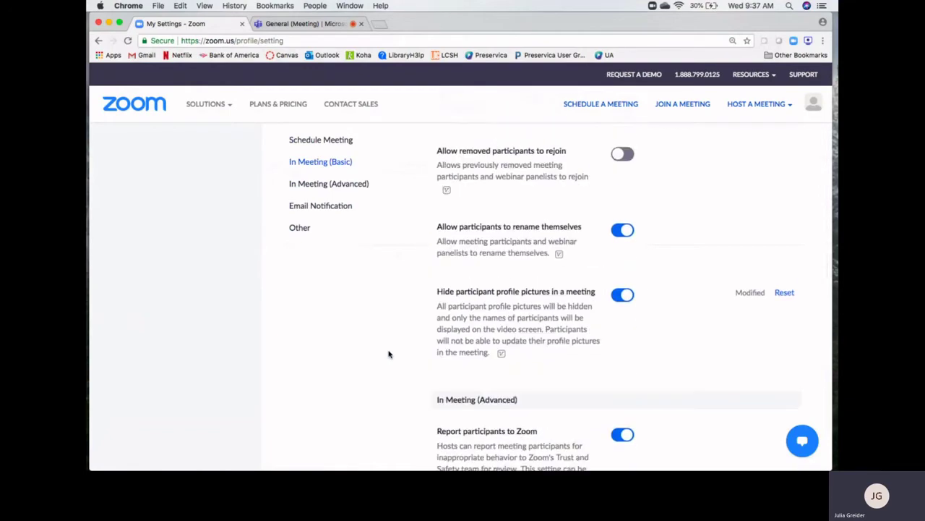
{"action": "scroll", "coordinate": [389, 353], "scroll_direction": "up", "scroll_amount": 3}
{"action": "scroll", "coordinate": [388, 354], "scroll_direction": "up", "scroll_amount": 12}
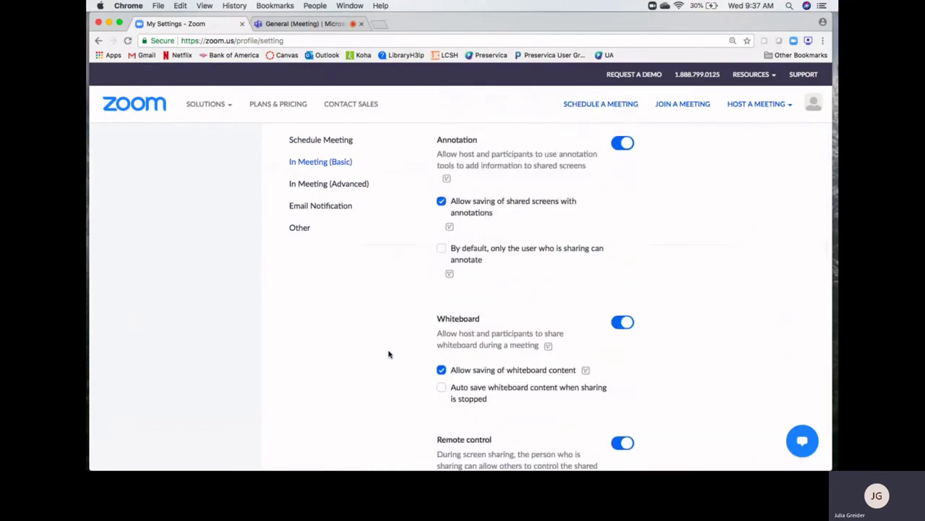
{"action": "scroll", "coordinate": [388, 353], "scroll_direction": "up", "scroll_amount": 15}
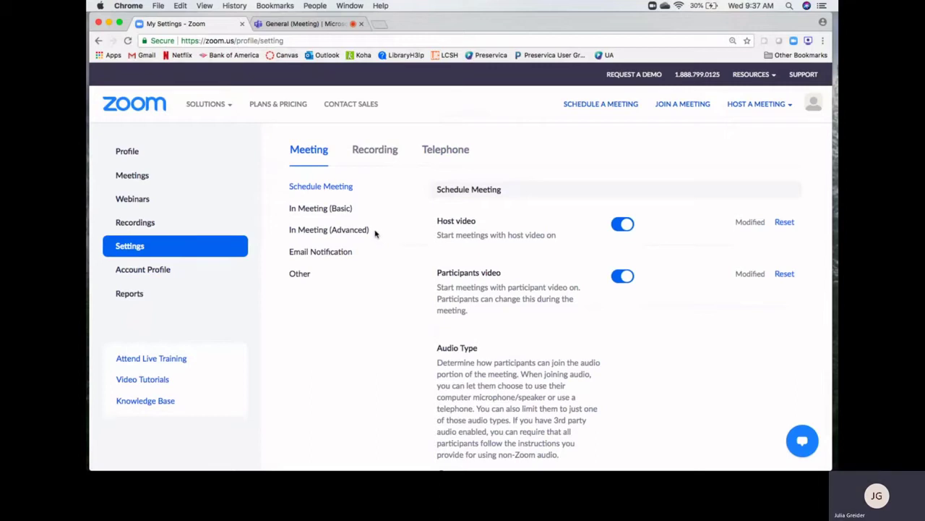
{"action": "left_click", "coordinate": [322, 231]}
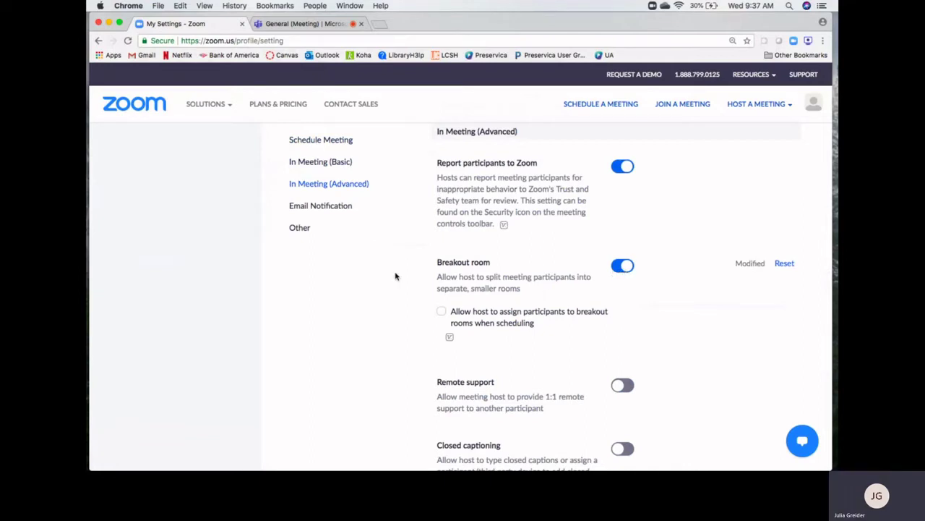
{"action": "scroll", "coordinate": [395, 275], "scroll_direction": "up", "scroll_amount": 10}
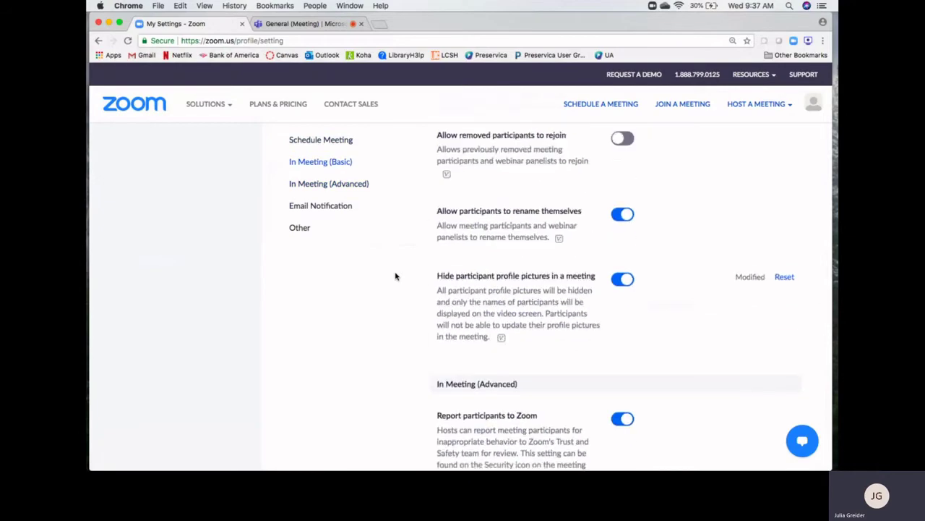
{"action": "scroll", "coordinate": [396, 276], "scroll_direction": "up", "scroll_amount": 10}
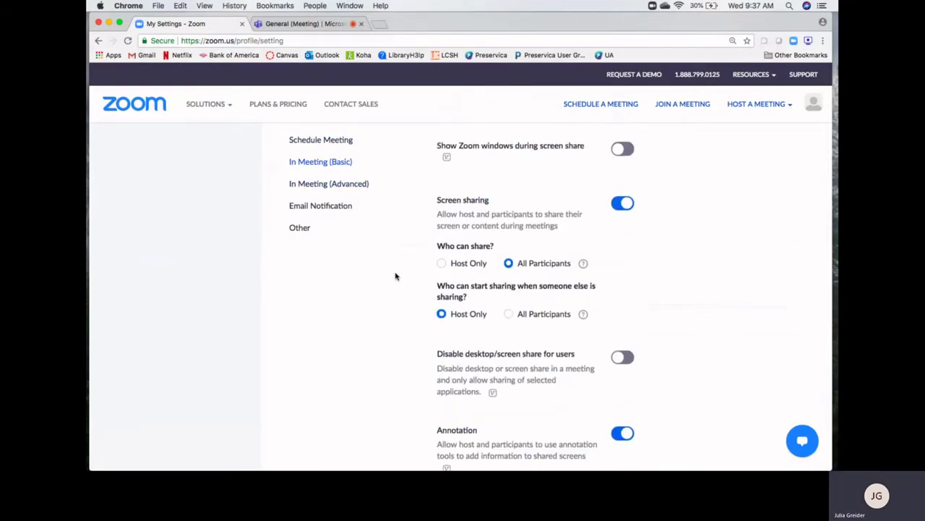
{"action": "scroll", "coordinate": [395, 275], "scroll_direction": "up", "scroll_amount": 5}
{"action": "scroll", "coordinate": [395, 276], "scroll_direction": "up", "scroll_amount": 1}
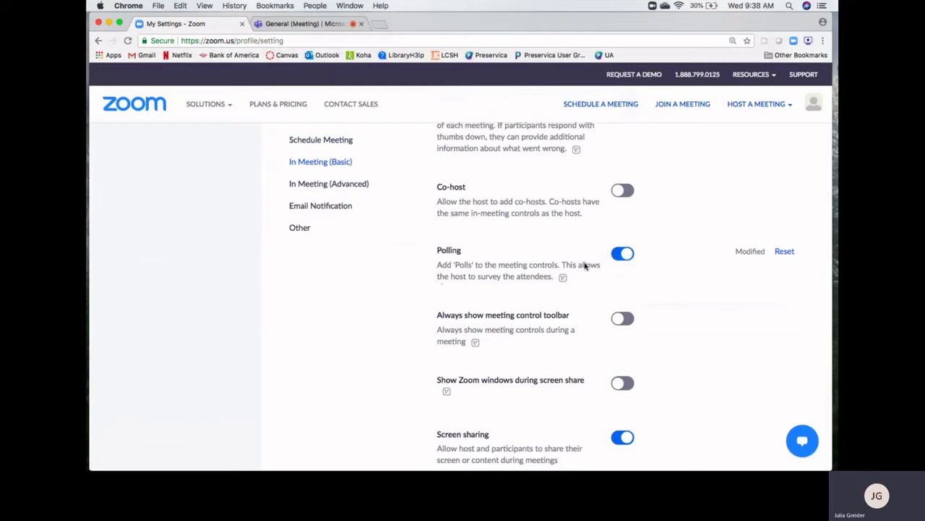
{"action": "scroll", "coordinate": [669, 245], "scroll_direction": "up", "scroll_amount": 1}
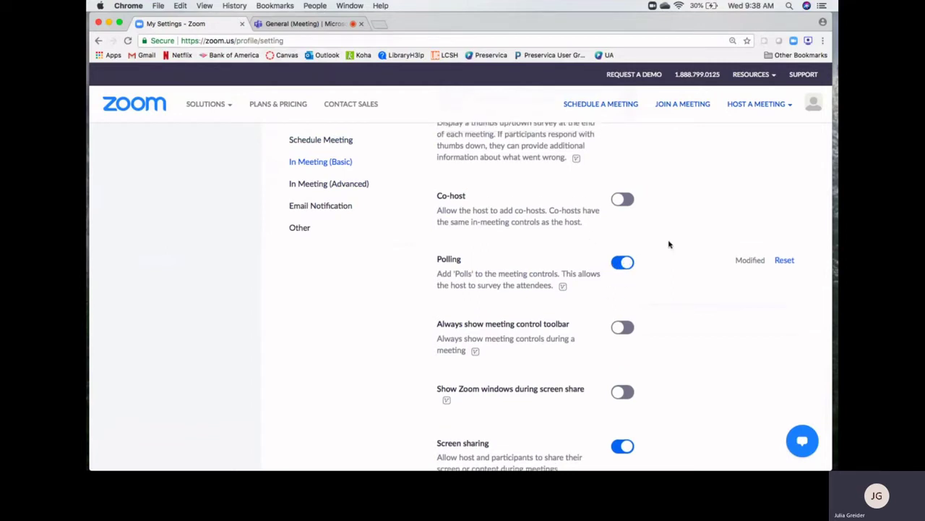
{"action": "scroll", "coordinate": [669, 244], "scroll_direction": "up", "scroll_amount": 15}
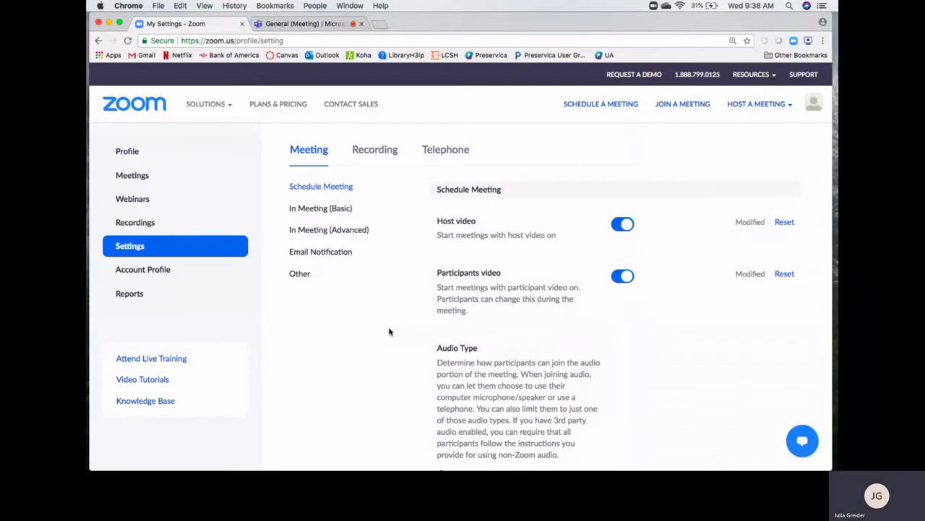
Open the Cloud Recordings tab under Recordings, which shows no recordings
{"action": "left_click", "coordinate": [134, 224]}
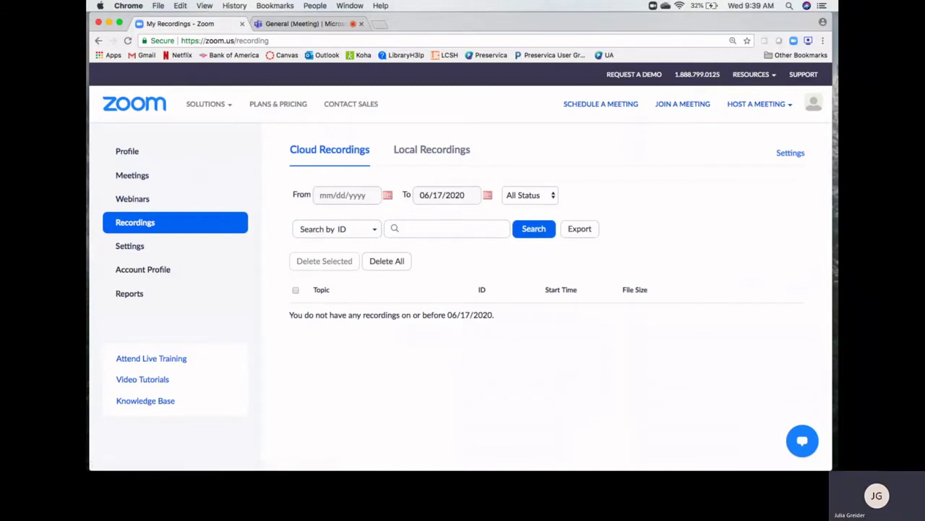
Bring the Zoom desktop Home window, listing the Tutorial meeting, back to the front
{"action": "left_click", "coordinate": [594, 454]}
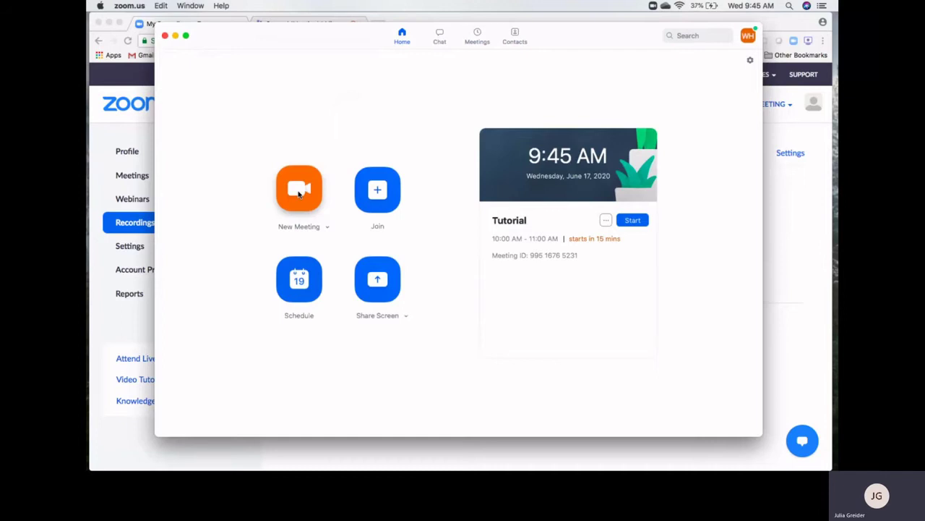
{"action": "left_click", "coordinate": [299, 194]}
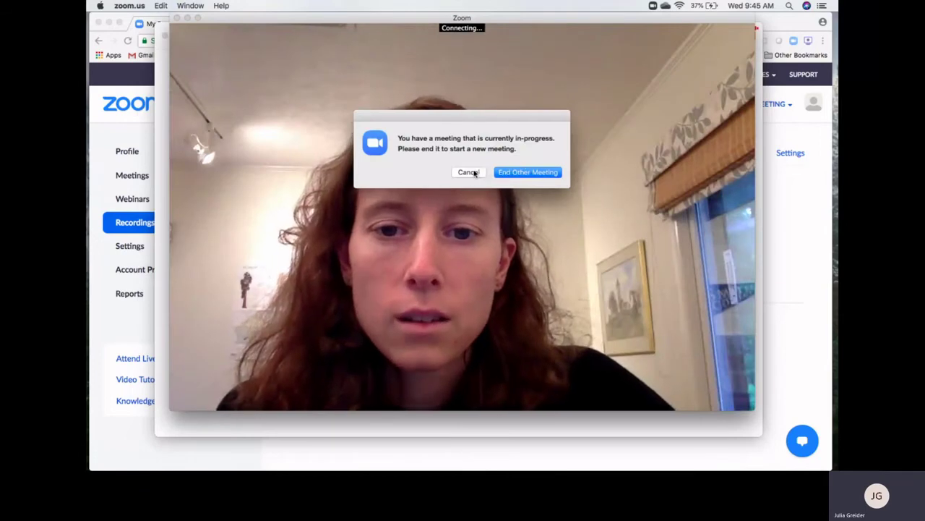
{"action": "left_click_drag", "start_coordinate": [435, 118], "coordinate": [675, 56]}
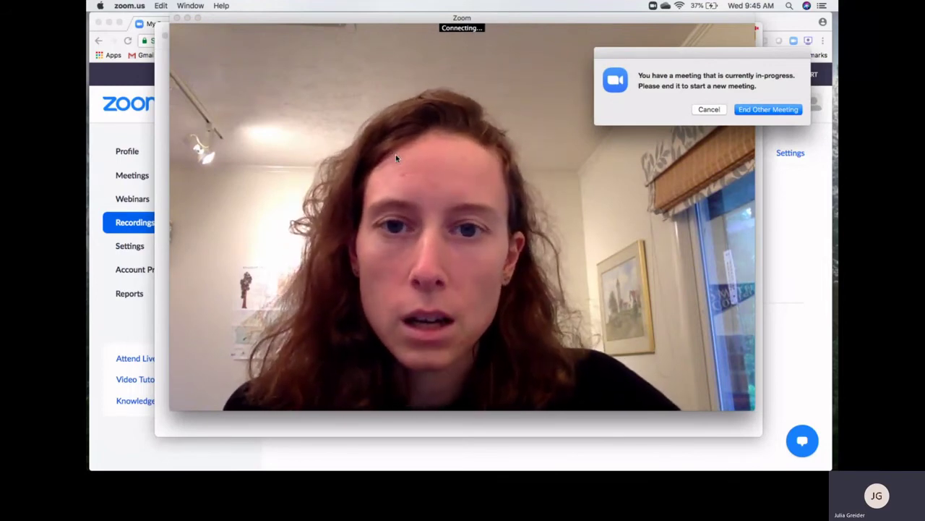
{"action": "left_click", "coordinate": [709, 109]}
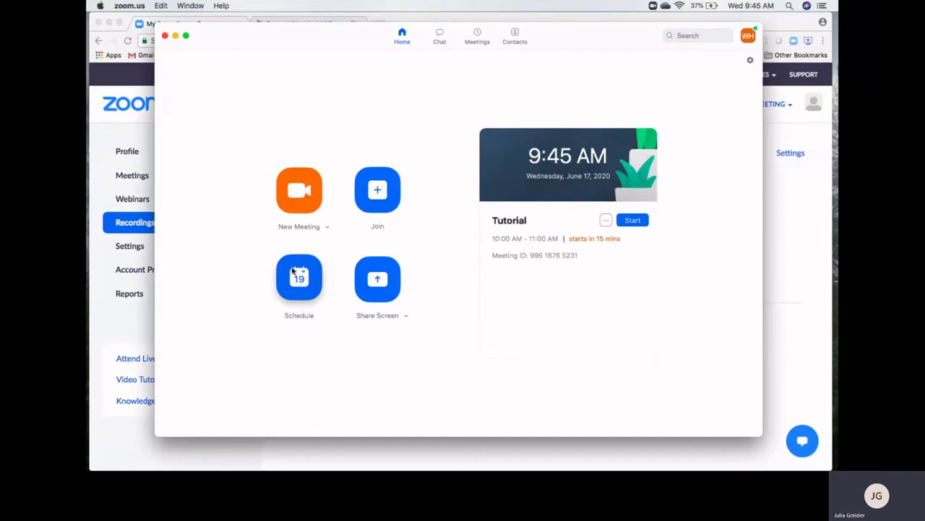
Start a non-recurring 'New Meeting' on June 19, 2020, starting at 8:30 AM
{"action": "left_click", "coordinate": [294, 278]}
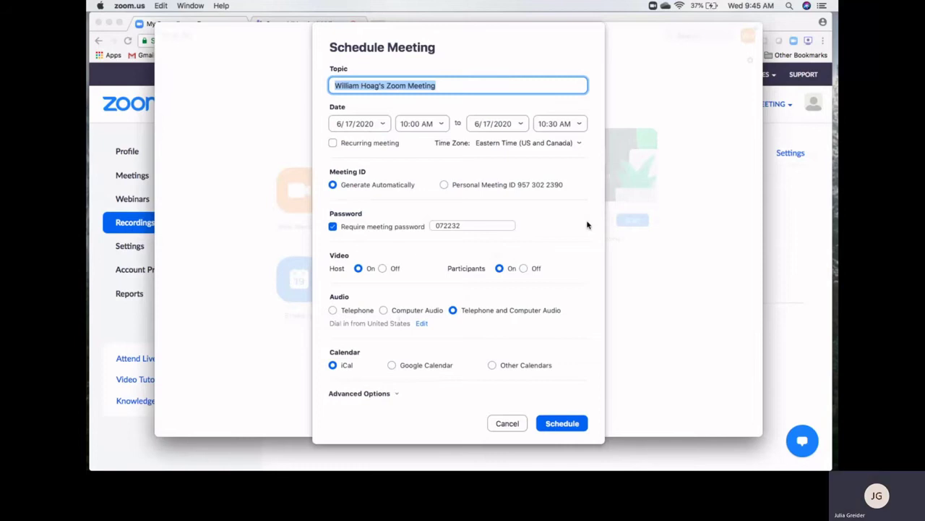
{"action": "type", "text": "New"}
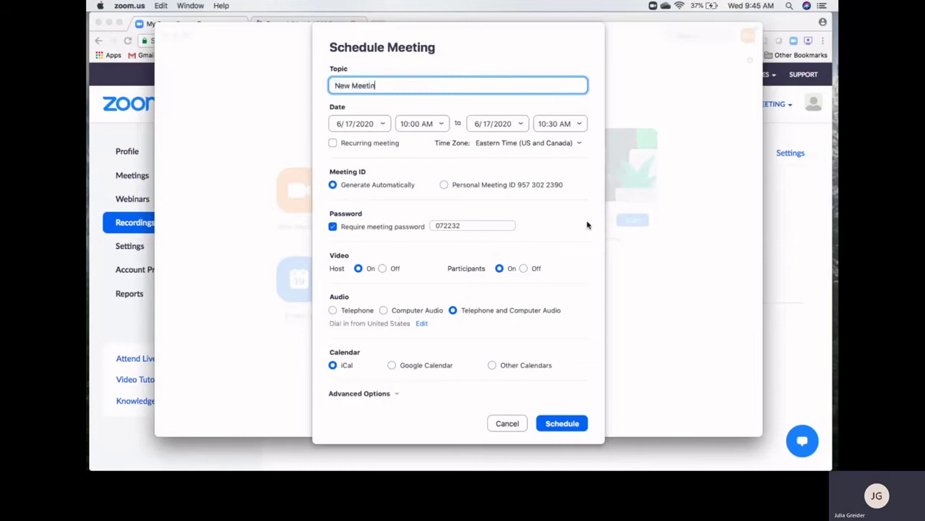
{"action": "left_click", "coordinate": [386, 127]}
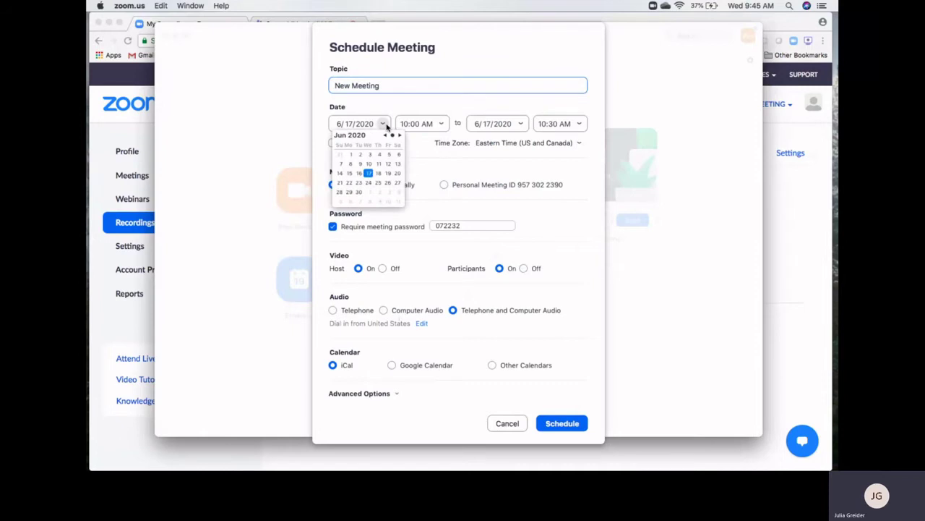
{"action": "left_click", "coordinate": [389, 175]}
{"action": "left_click", "coordinate": [439, 125]}
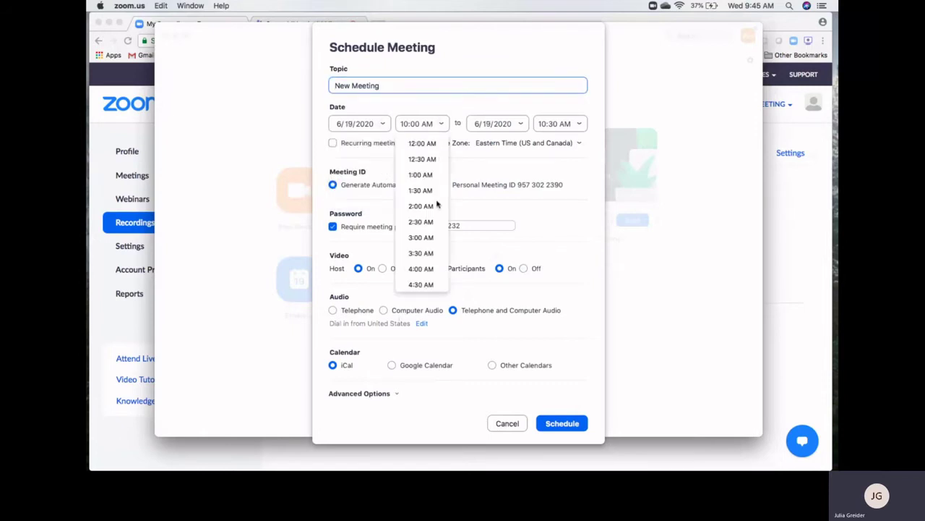
{"action": "scroll", "coordinate": [416, 239], "scroll_direction": "down", "scroll_amount": 6}
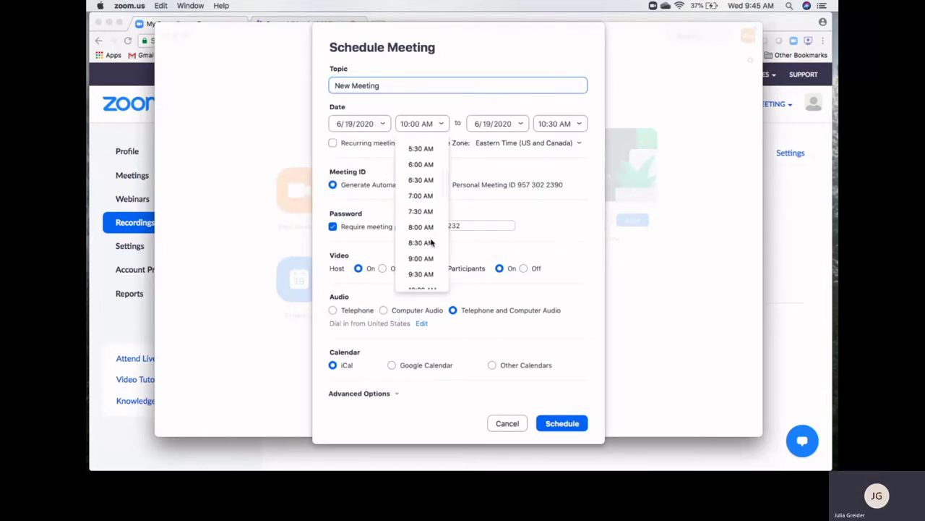
{"action": "left_click", "coordinate": [427, 244]}
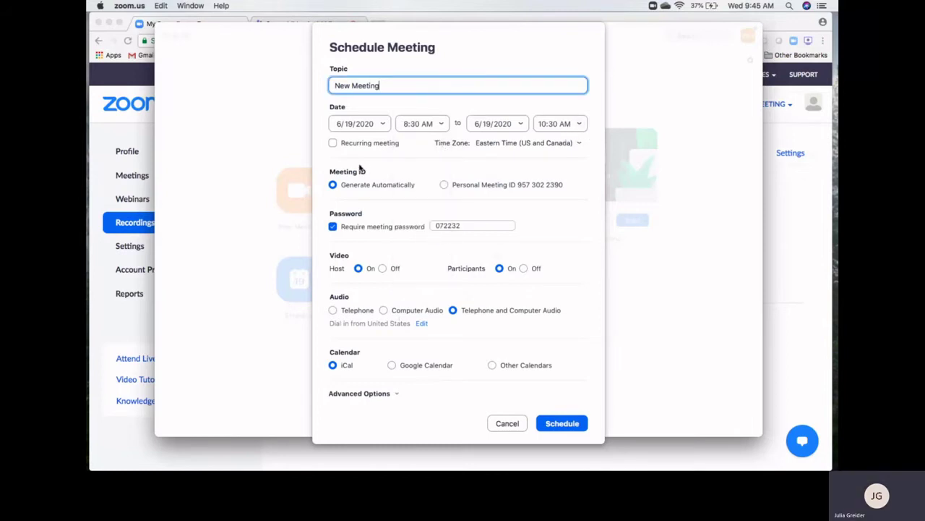
{"action": "left_click", "coordinate": [333, 143]}
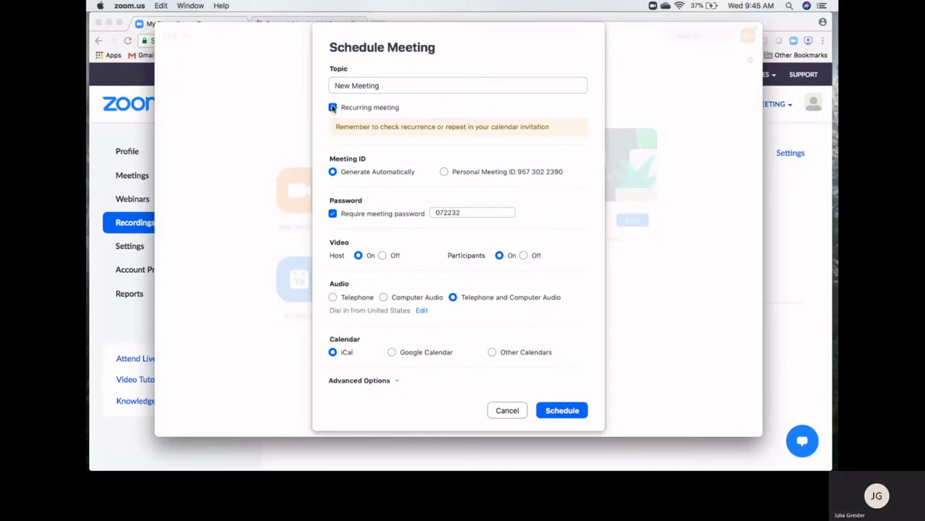
{"action": "left_click", "coordinate": [332, 107]}
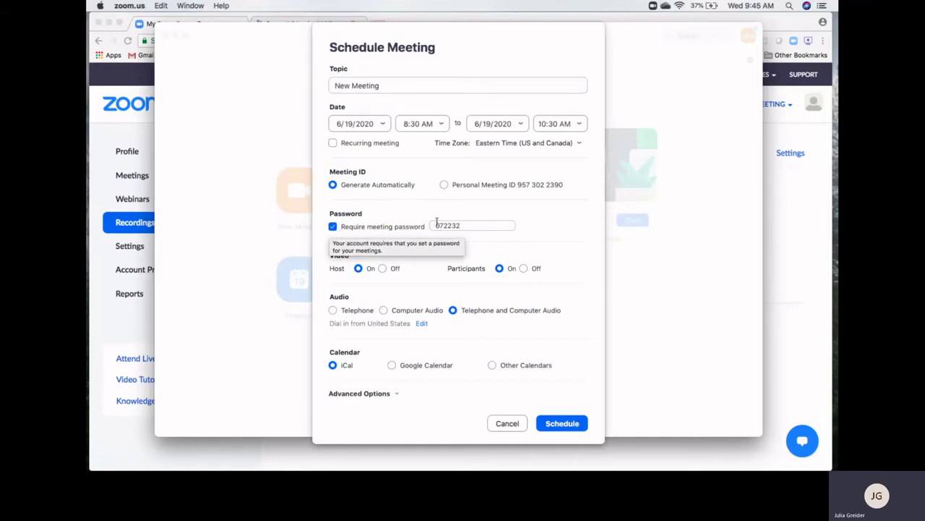
Replace the generated meeting password with a custom one and review the Advanced Options
{"action": "left_click_drag", "start_coordinate": [469, 225], "coordinate": [429, 226]}
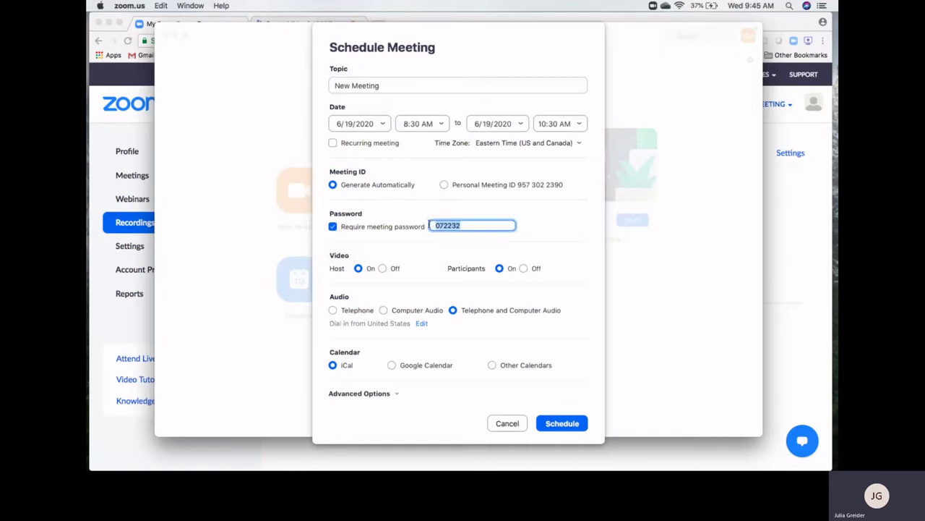
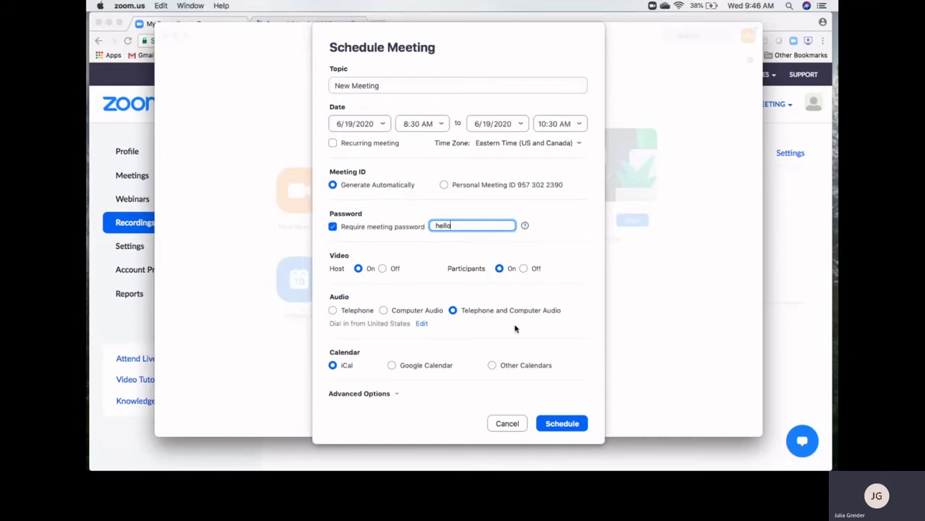
{"action": "left_click", "coordinate": [346, 395]}
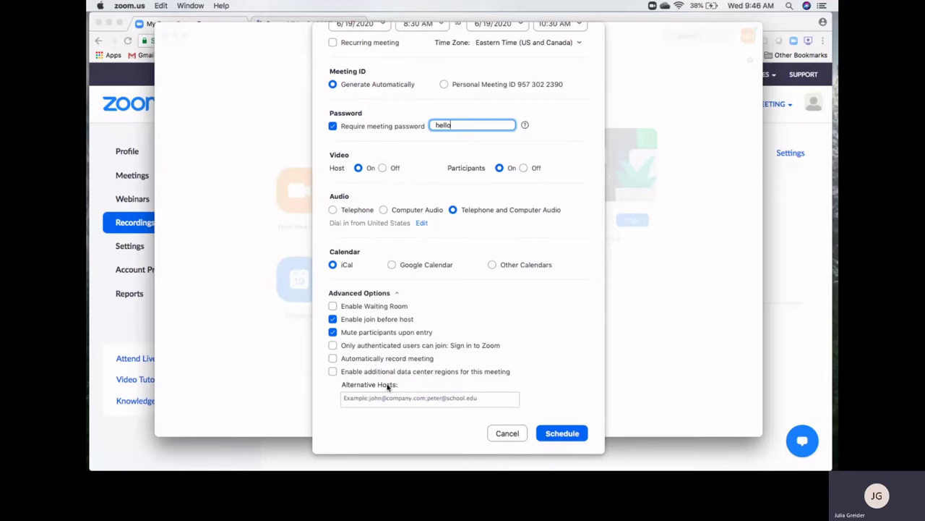
{"action": "scroll", "coordinate": [502, 303], "scroll_direction": "up", "scroll_amount": 3}
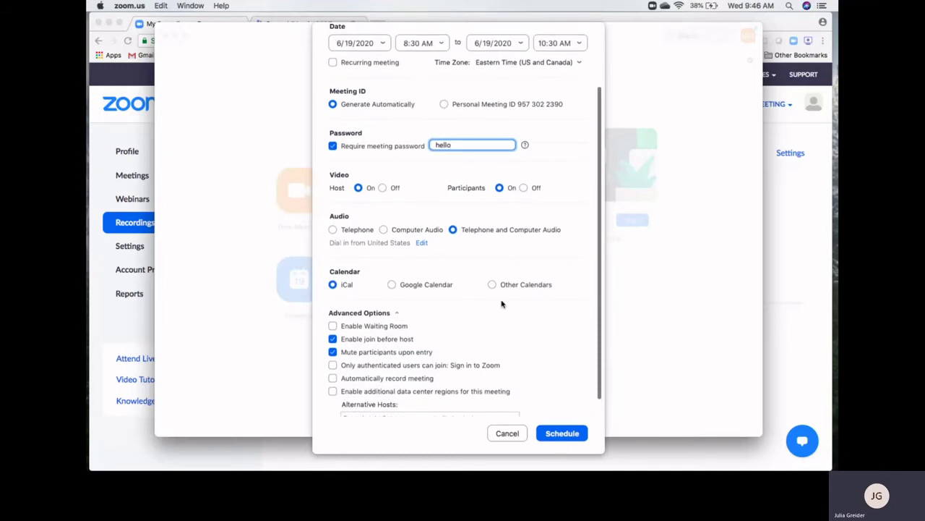
{"action": "scroll", "coordinate": [501, 303], "scroll_direction": "up", "scroll_amount": 3}
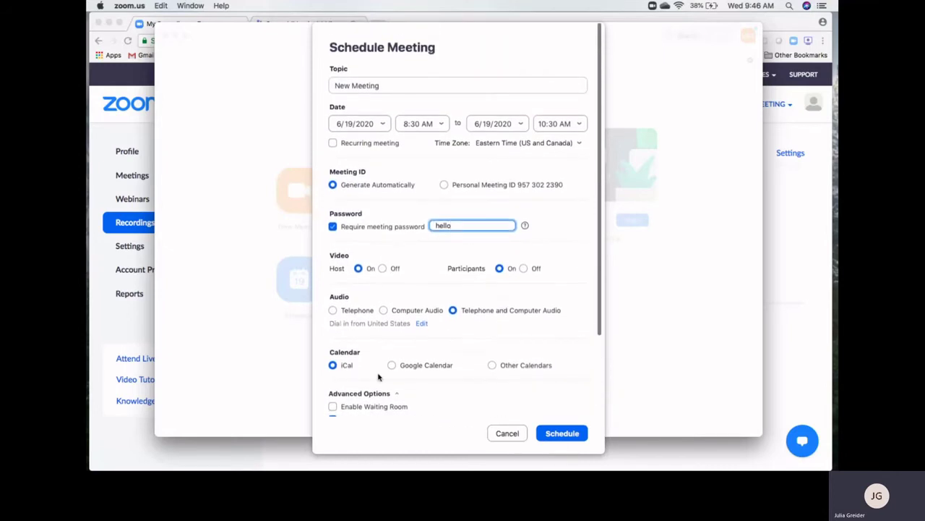
Schedule the meeting, decline the Calendar add-event prompt, and return to the Zoom window
{"action": "left_click", "coordinate": [562, 434]}
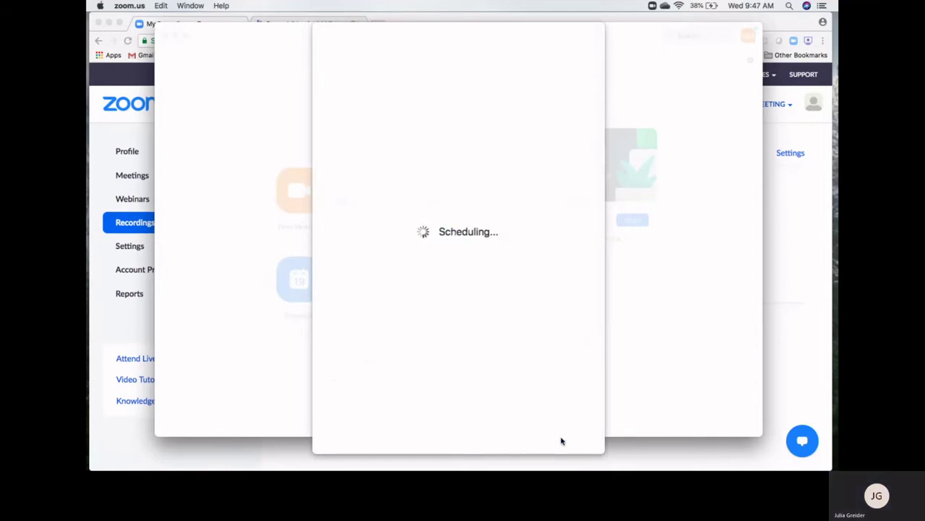
{"action": "left_click", "coordinate": [499, 183]}
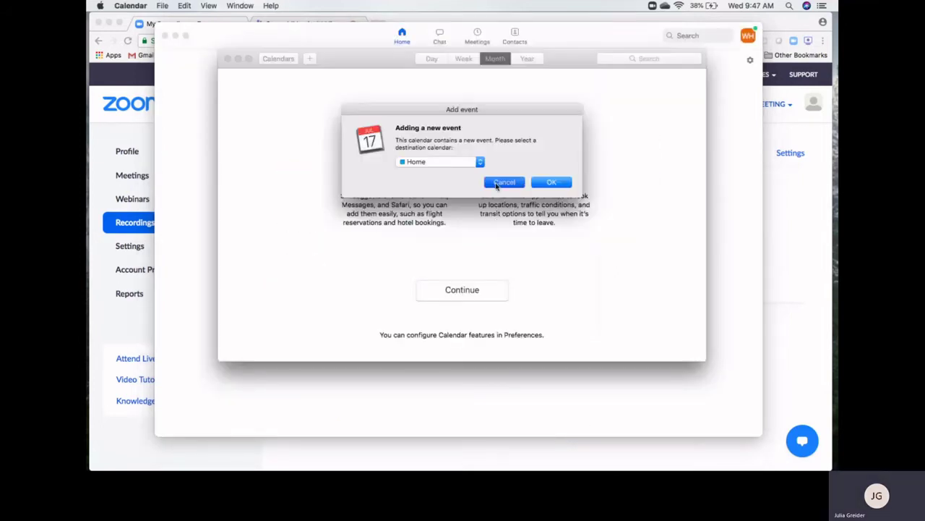
{"action": "left_click", "coordinate": [227, 59]}
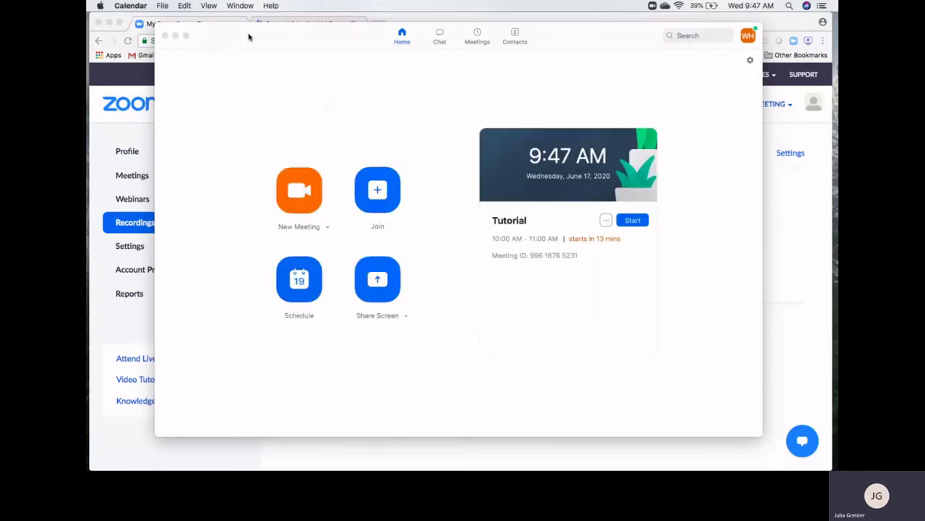
{"action": "left_click", "coordinate": [249, 36]}
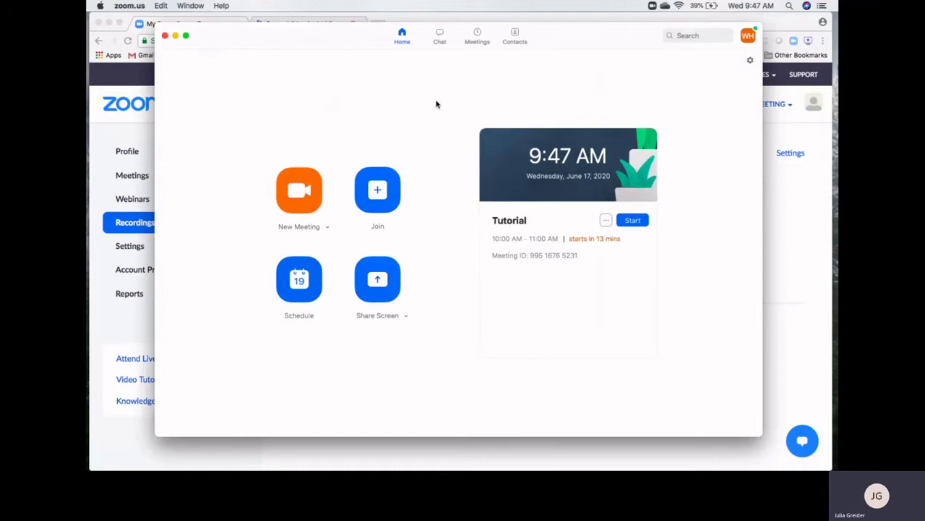
Show the details of 'New Meeting' on Fri, Jun 19, 2020 in the Meetings tab
{"action": "left_click", "coordinate": [477, 38]}
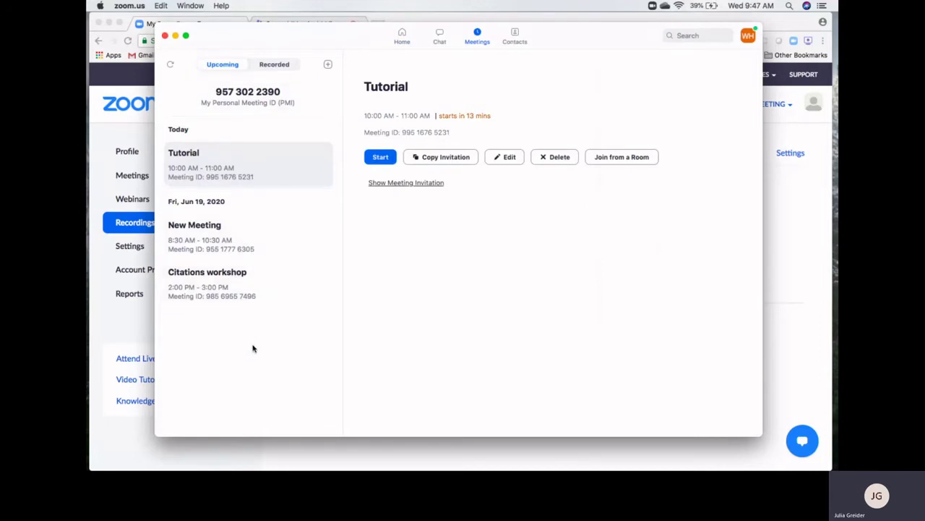
{"action": "left_click", "coordinate": [213, 231]}
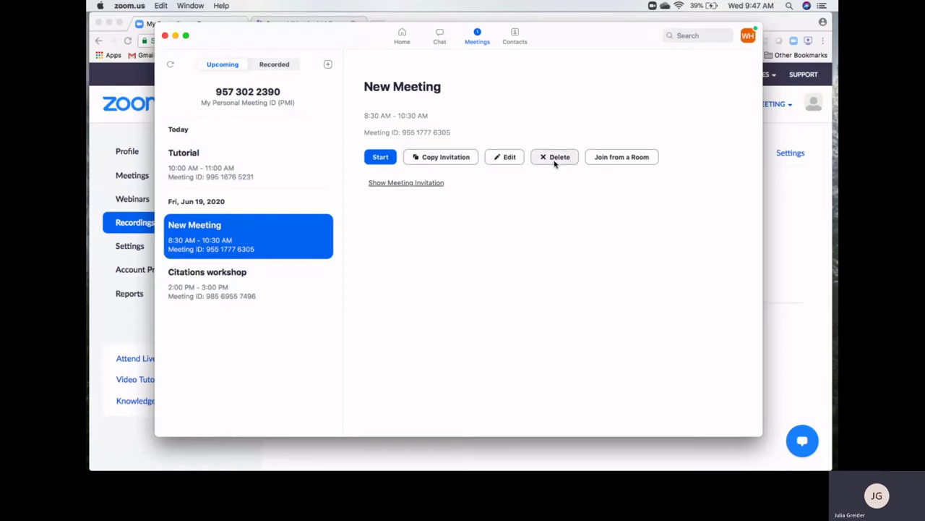
Show New Meeting's invitation, highlight its link, ID and password, then copy the invitation
{"action": "left_click", "coordinate": [403, 187]}
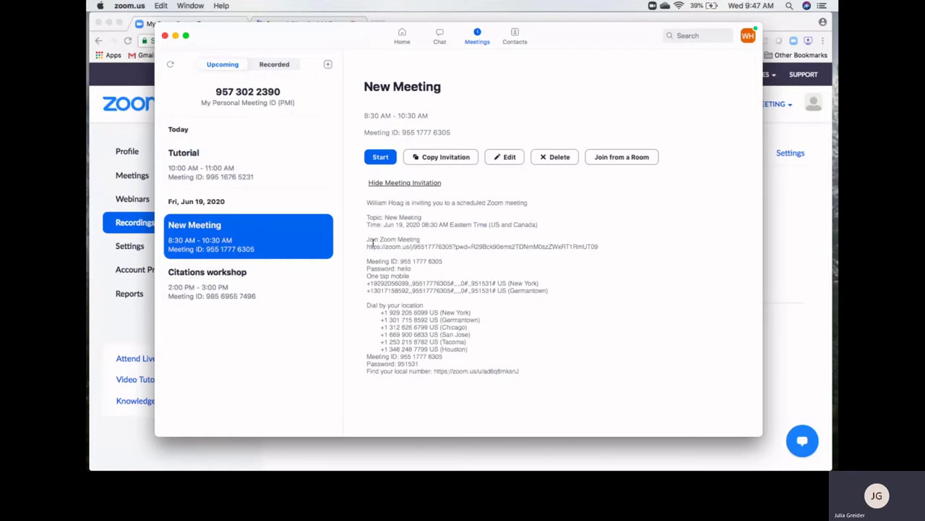
{"action": "left_click_drag", "start_coordinate": [367, 246], "coordinate": [597, 249]}
{"action": "left_click", "coordinate": [439, 258]}
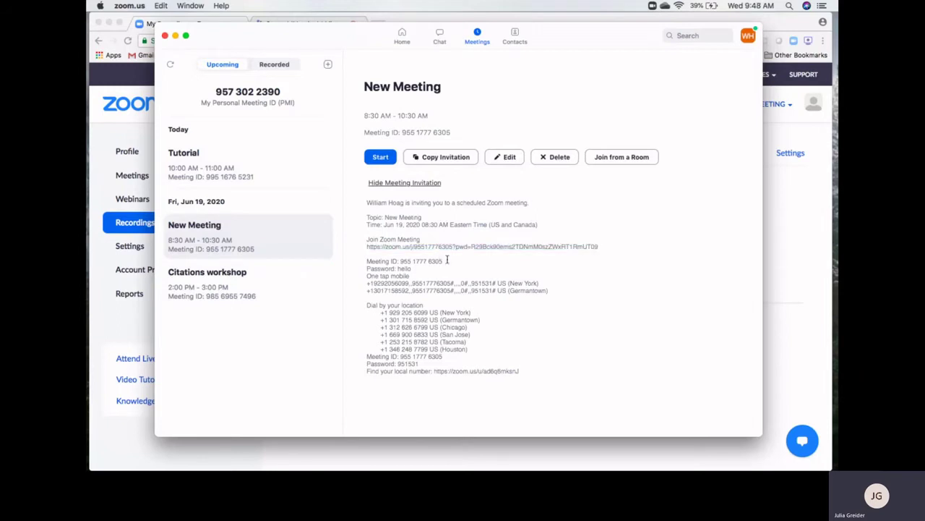
{"action": "left_click_drag", "start_coordinate": [447, 260], "coordinate": [400, 259]}
{"action": "left_click_drag", "start_coordinate": [412, 268], "coordinate": [397, 268]}
{"action": "left_click", "coordinate": [447, 268]}
{"action": "left_click", "coordinate": [440, 157]}
Return to Home, open the Join Meeting form, and cancel it without joining
{"action": "left_click", "coordinate": [403, 42]}
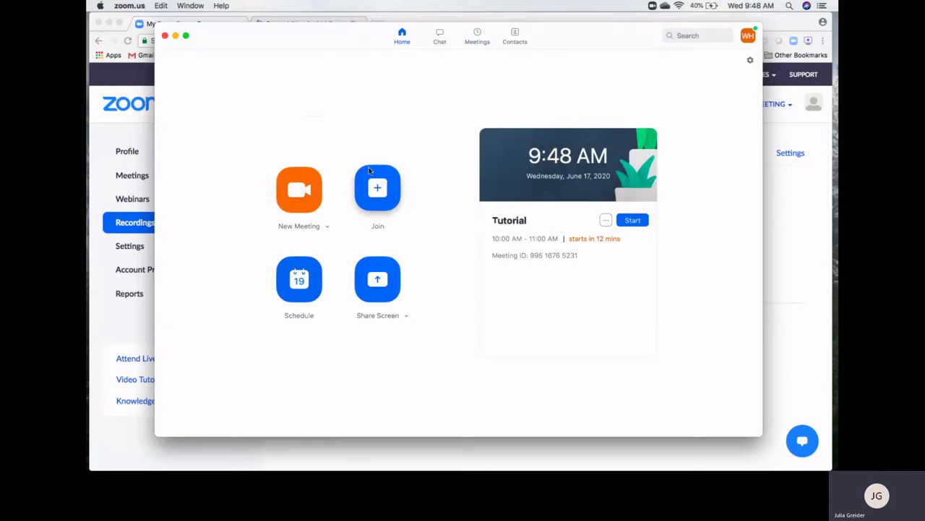
{"action": "left_click", "coordinate": [378, 189]}
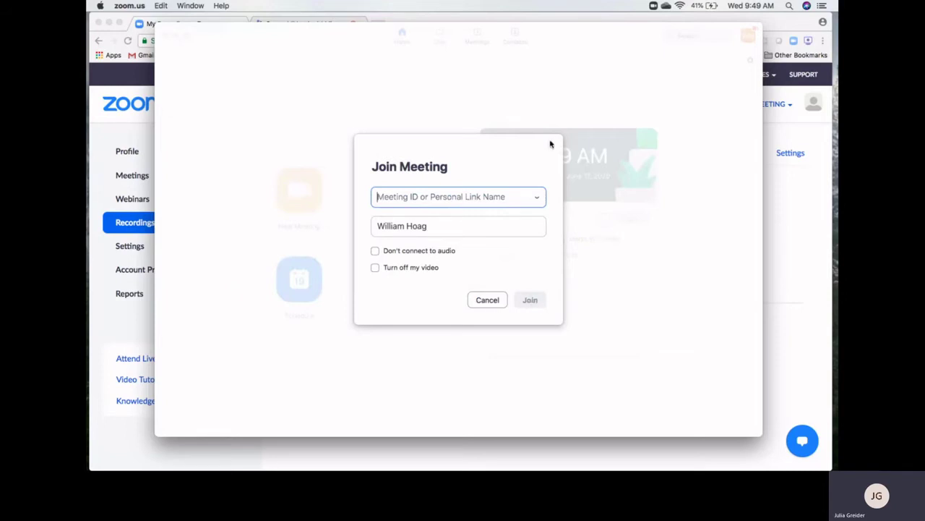
{"action": "left_click", "coordinate": [485, 302]}
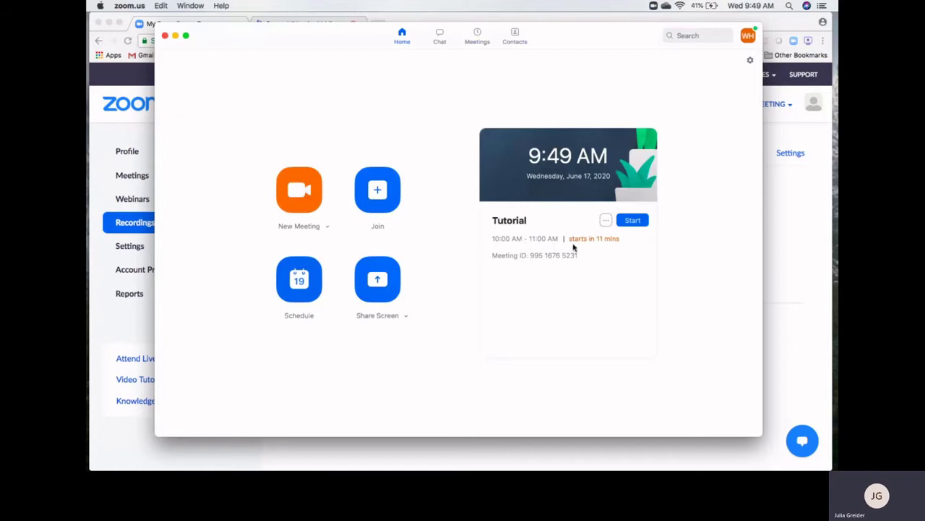
Start the Tutorial meeting, stop your own video, and switch the meeting window to full screen
{"action": "left_click", "coordinate": [631, 222]}
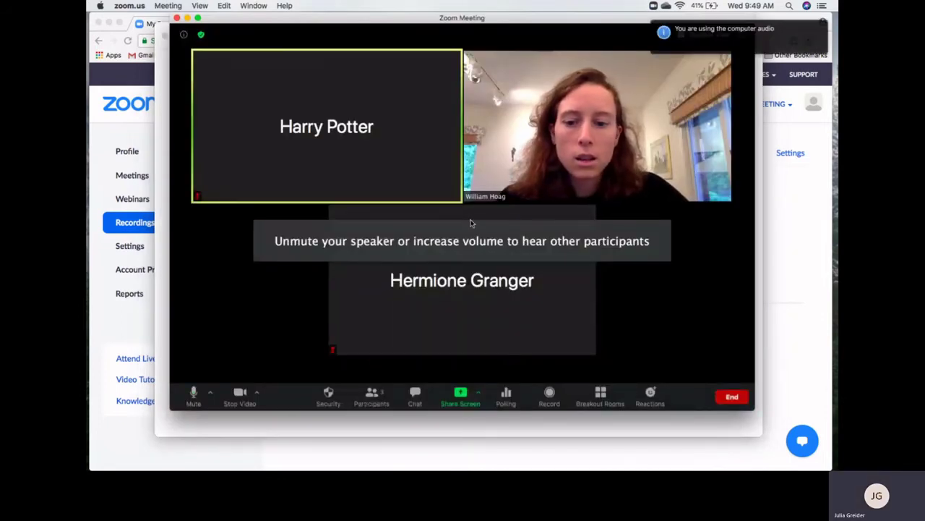
{"action": "mouse_move", "coordinate": [352, 289]}
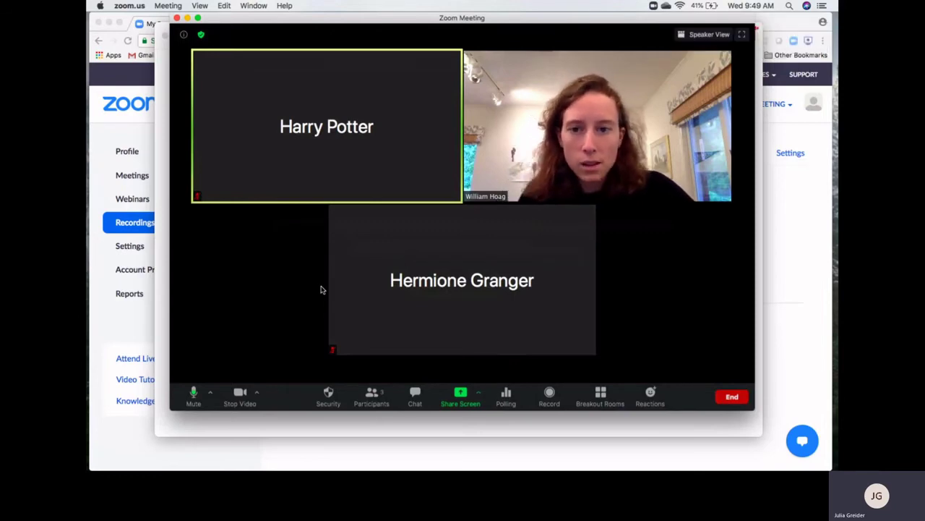
{"action": "mouse_move", "coordinate": [405, 248]}
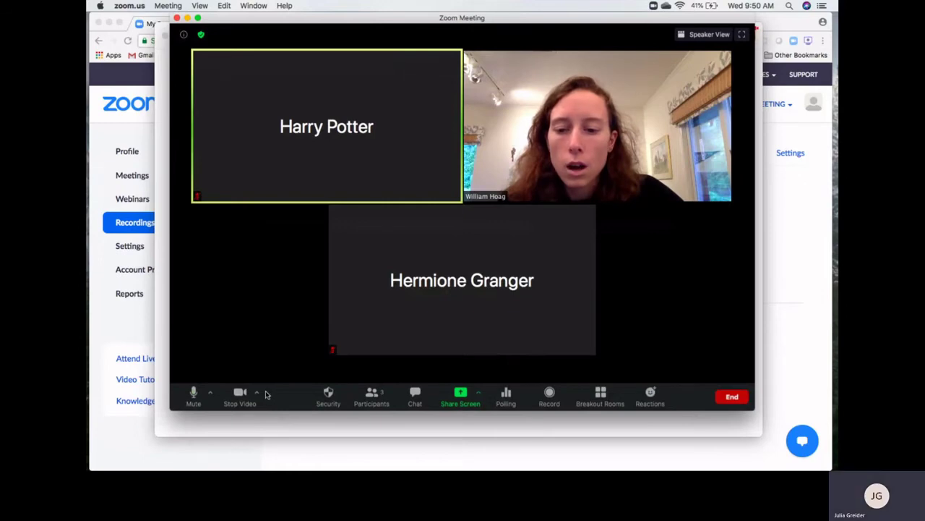
{"action": "left_click", "coordinate": [232, 396]}
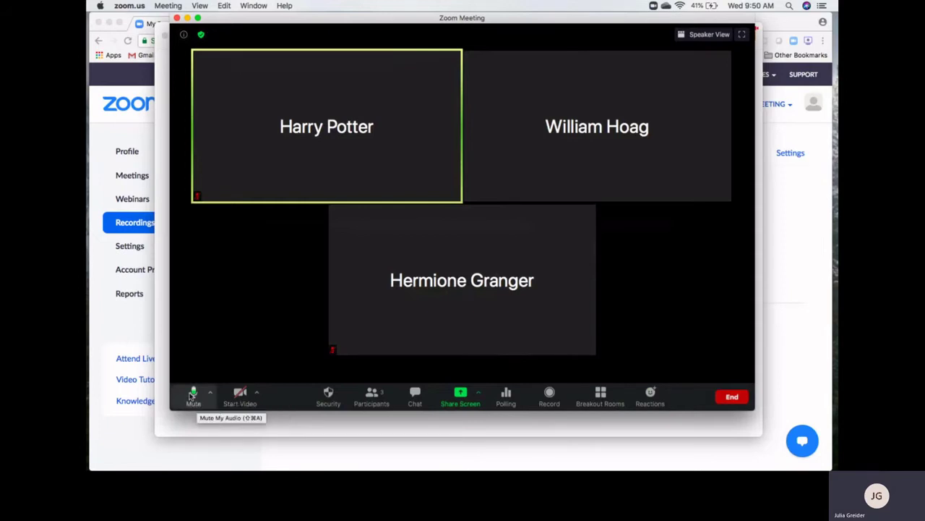
{"action": "left_click", "coordinate": [741, 34]}
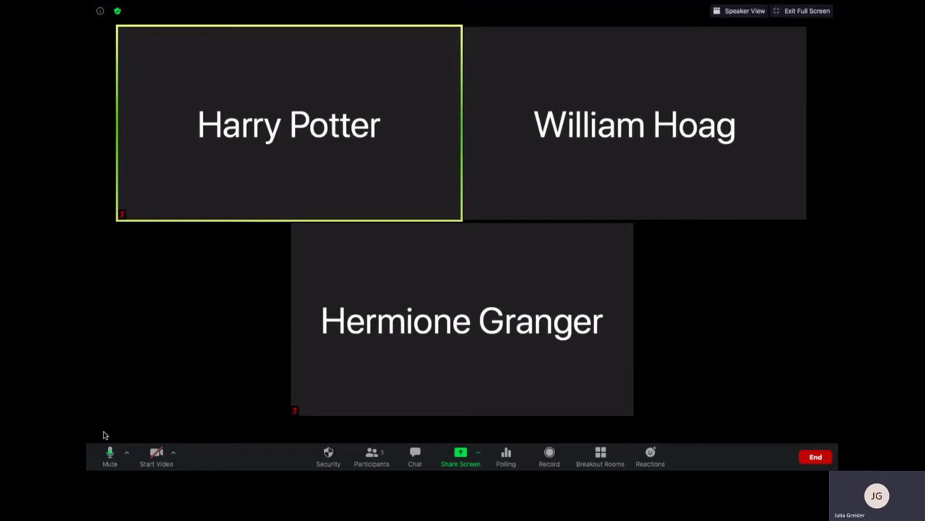
Mute your microphone, check the audio menu, toggle the camera on and off, then show the video options
{"action": "left_click", "coordinate": [110, 452]}
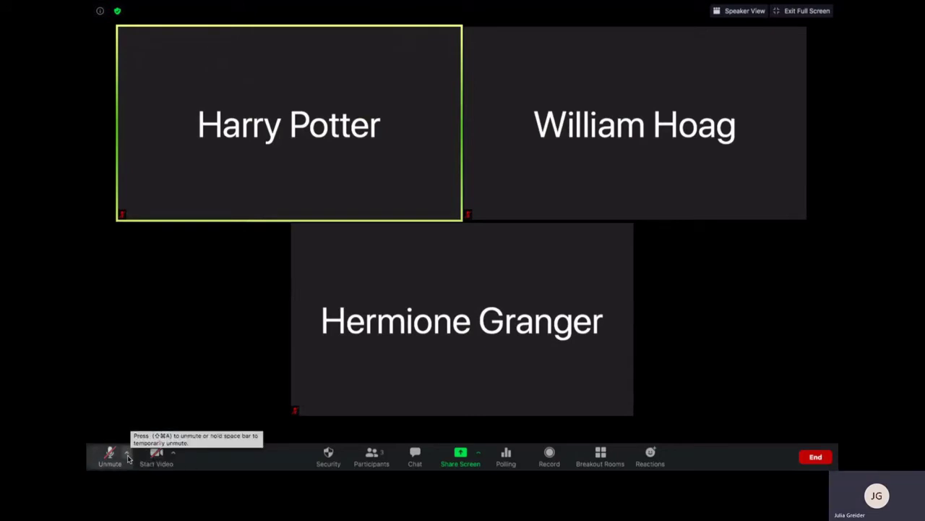
{"action": "left_click", "coordinate": [127, 455]}
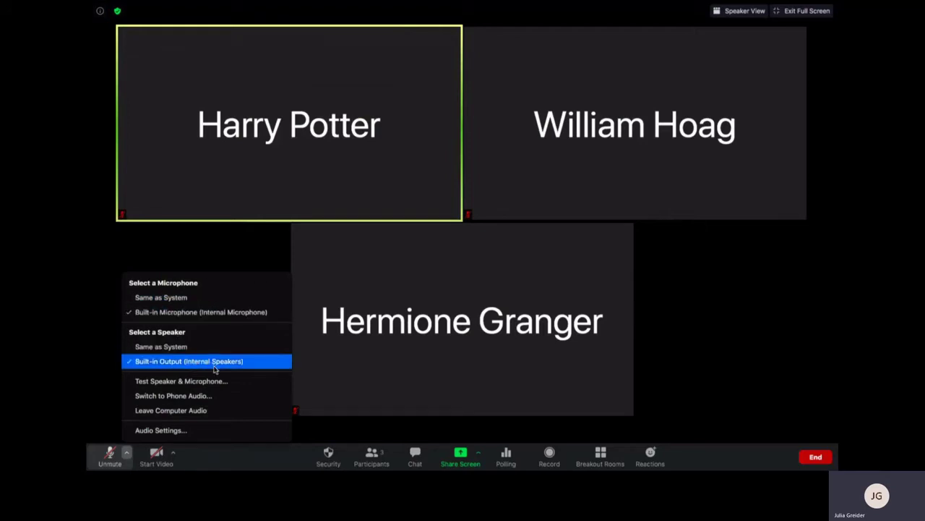
{"action": "left_click", "coordinate": [202, 463]}
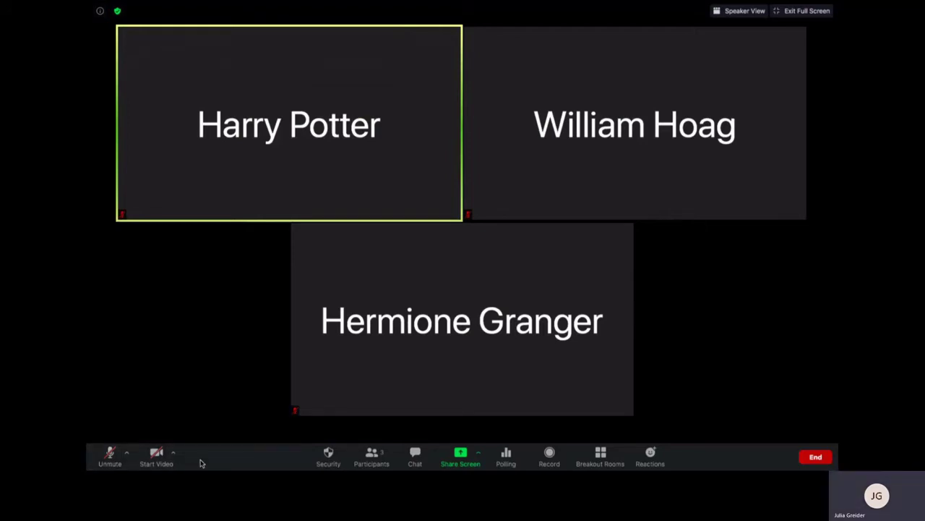
{"action": "left_click", "coordinate": [155, 460]}
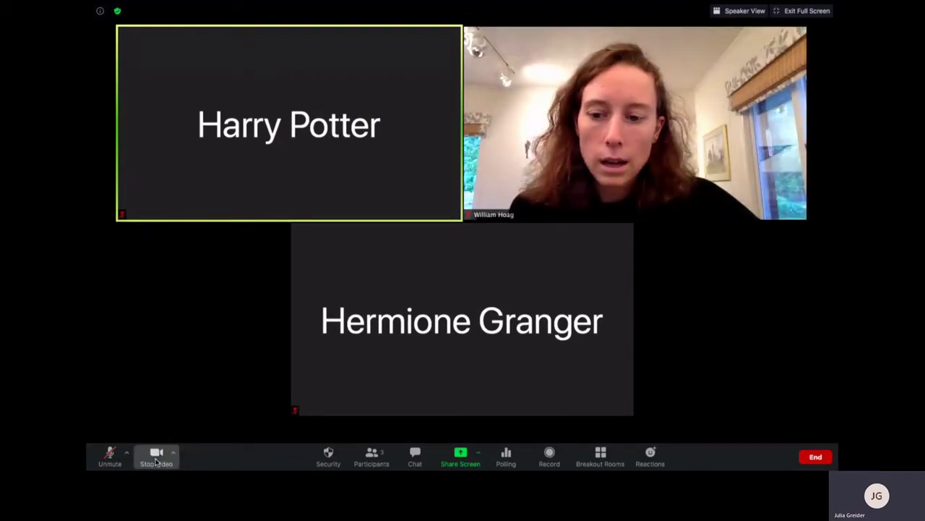
{"action": "left_click", "coordinate": [156, 461]}
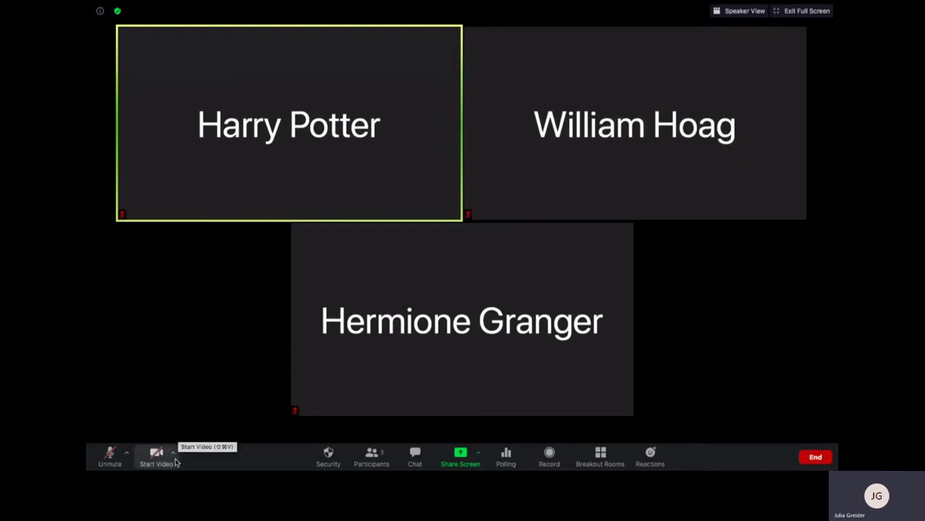
{"action": "left_click", "coordinate": [173, 453]}
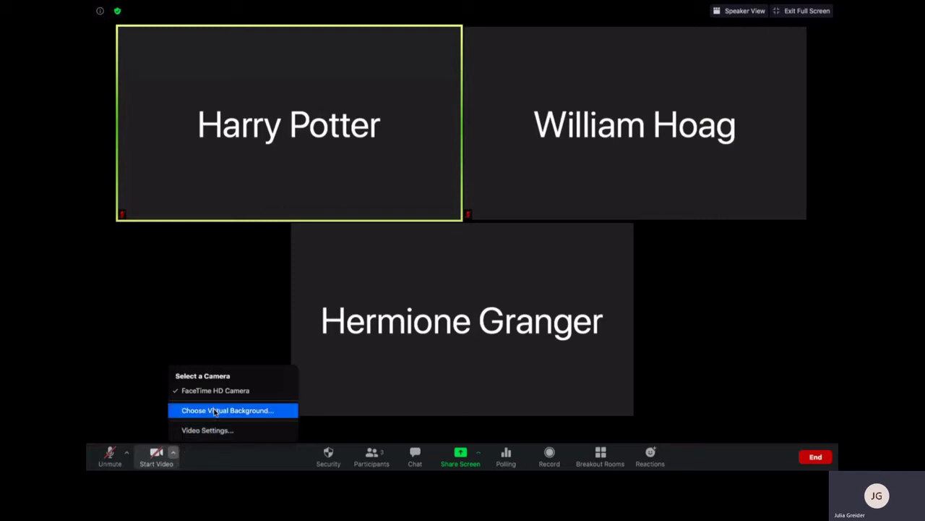
Apply the Grass virtual background and manually sample the green-screen colour from the camera preview
{"action": "left_click", "coordinate": [214, 411]}
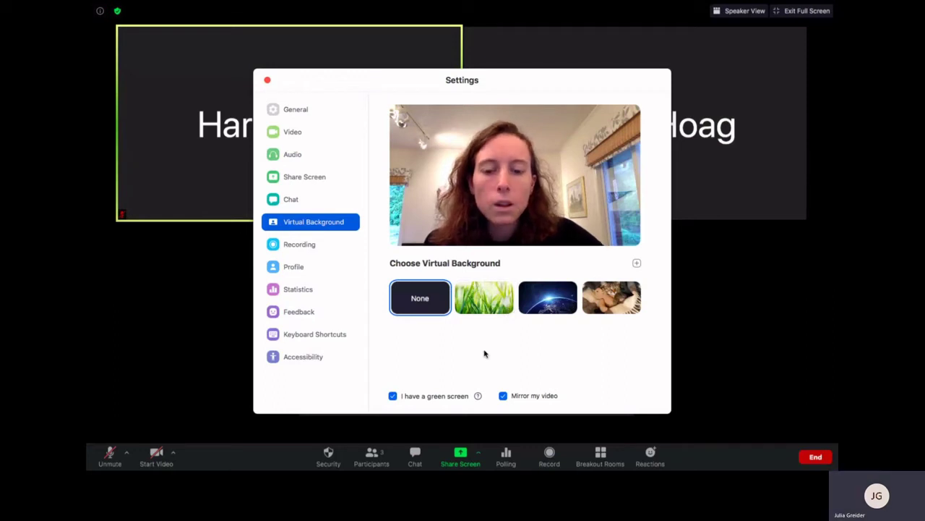
{"action": "left_click", "coordinate": [491, 304]}
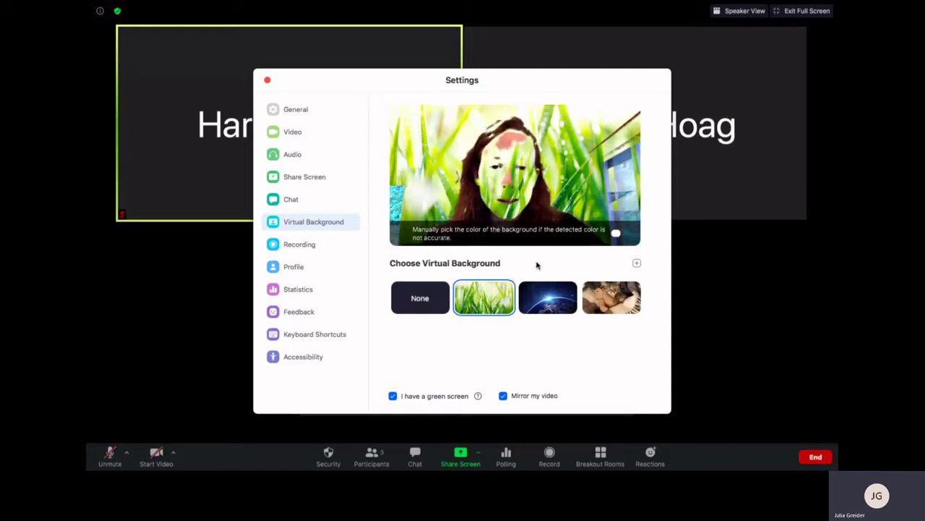
{"action": "mouse_move", "coordinate": [616, 233]}
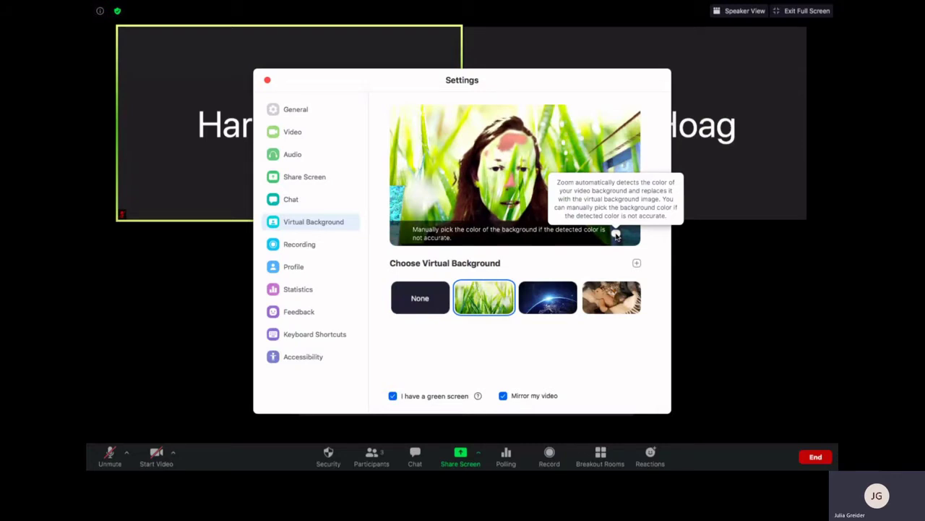
{"action": "left_click", "coordinate": [616, 233]}
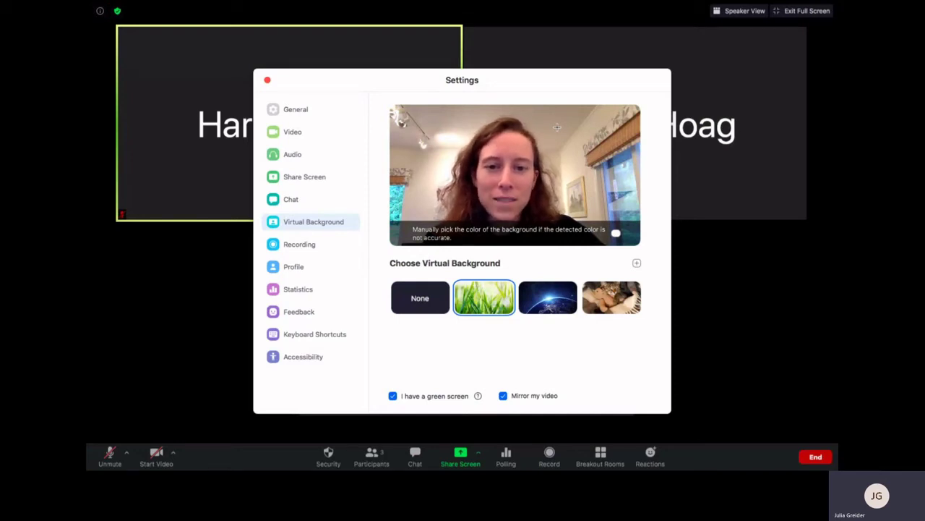
{"action": "left_click", "coordinate": [557, 127]}
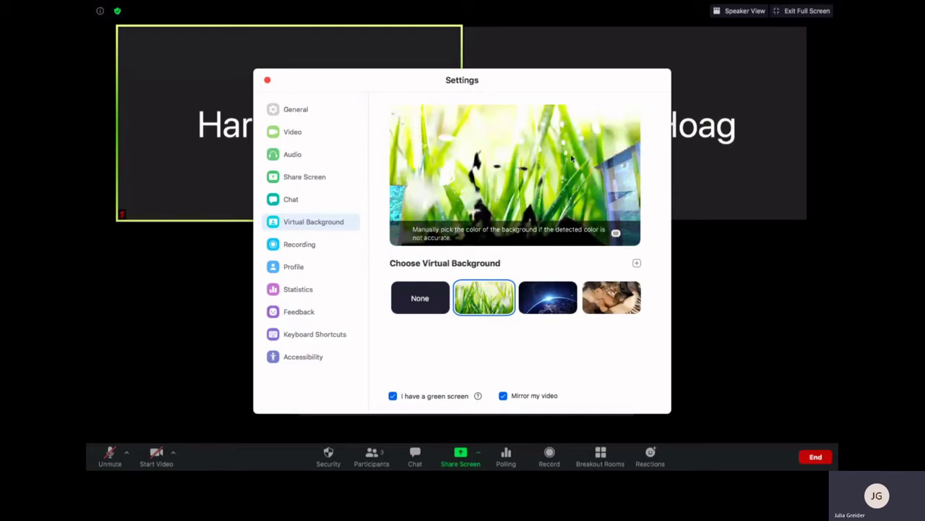
{"action": "left_click", "coordinate": [616, 233]}
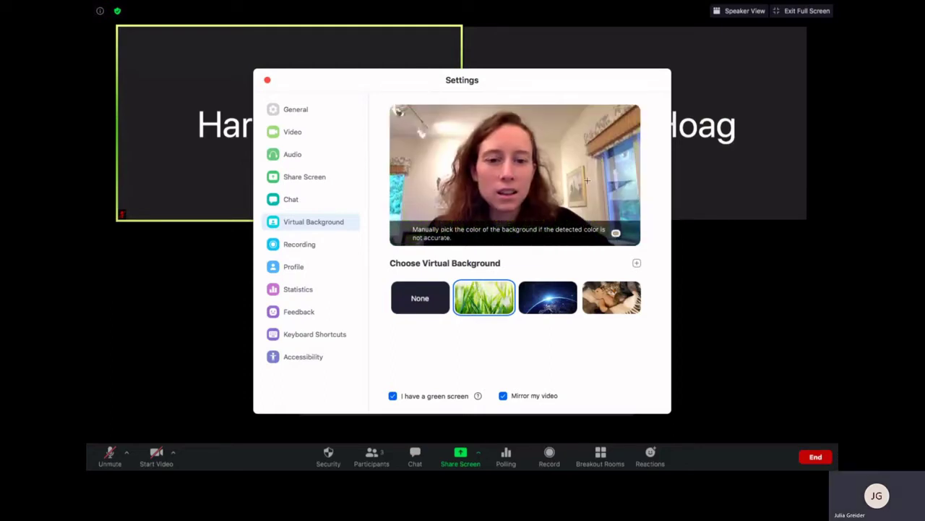
{"action": "left_click", "coordinate": [627, 183]}
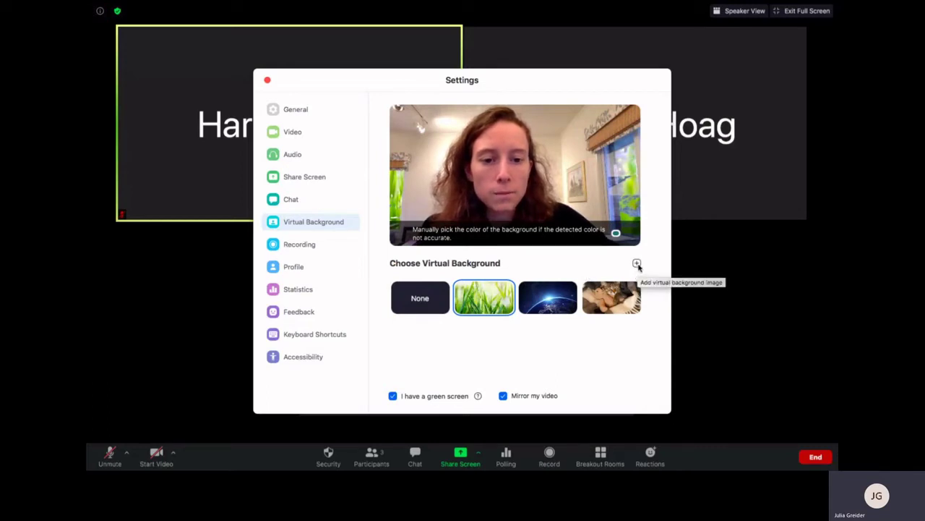
Abandon adding a custom image, set the virtual background to None, and close Settings
{"action": "left_click", "coordinate": [637, 265]}
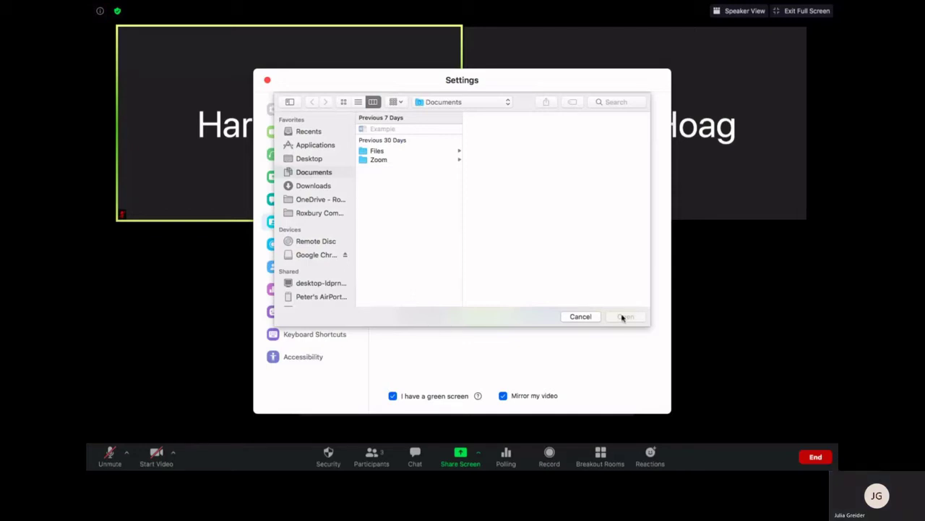
{"action": "left_click", "coordinate": [581, 317]}
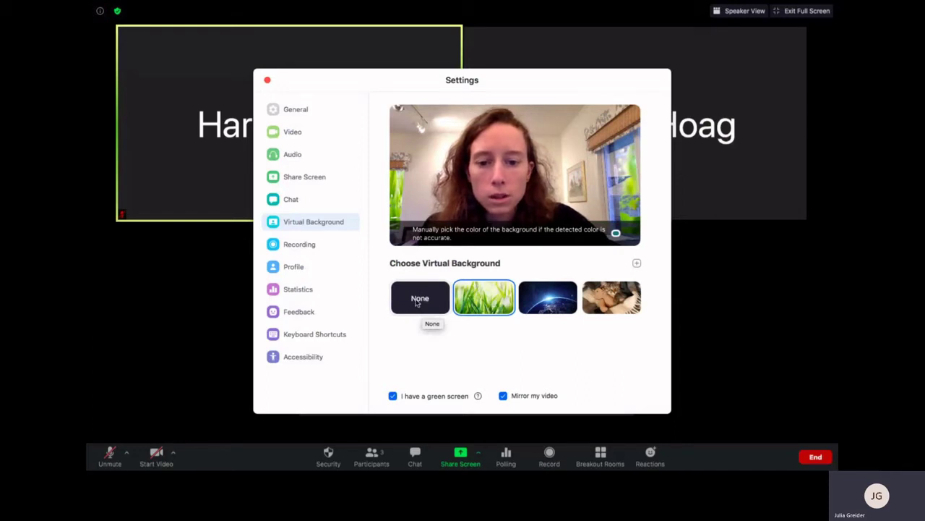
{"action": "left_click", "coordinate": [416, 303]}
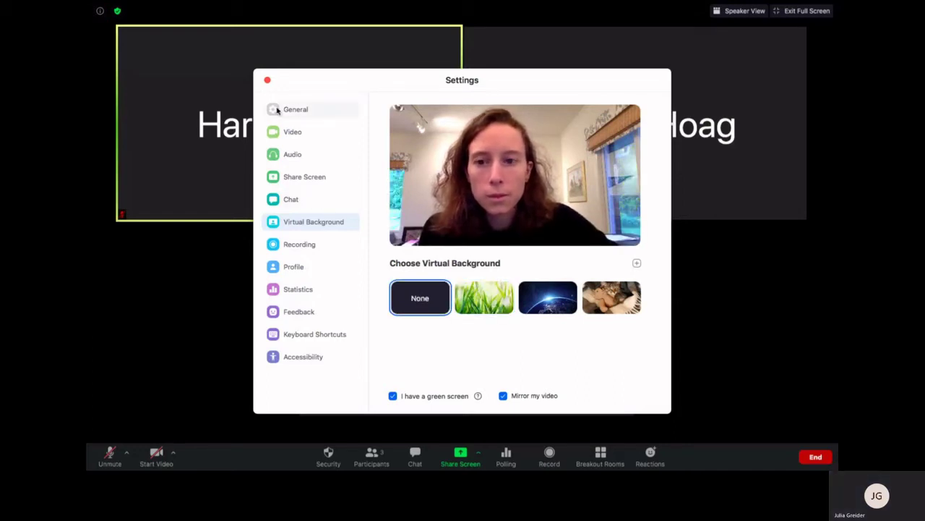
{"action": "left_click", "coordinate": [267, 79]}
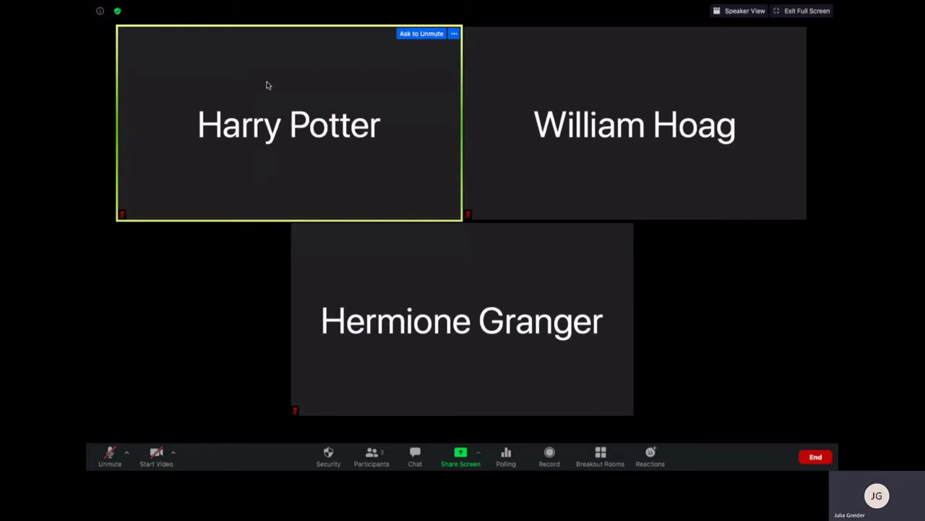
{"action": "key", "text": "Escape"}
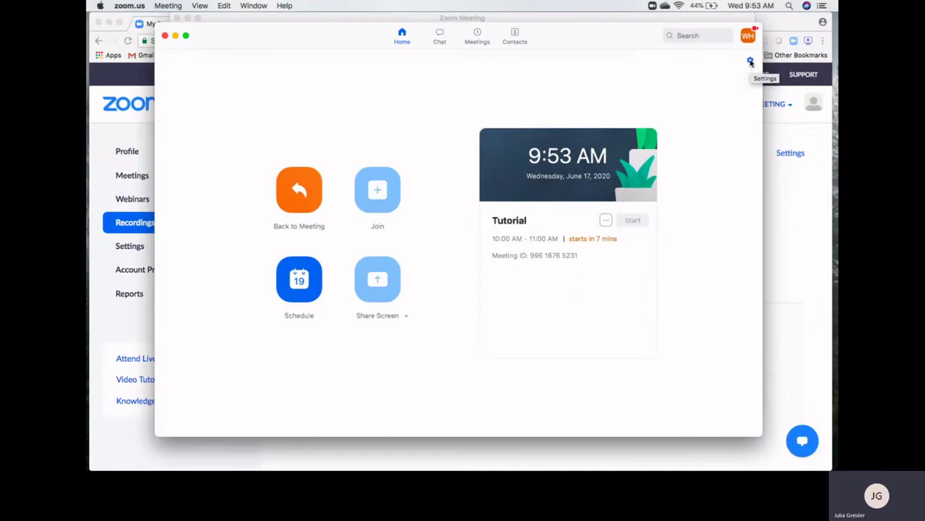
{"action": "left_click", "coordinate": [750, 62]}
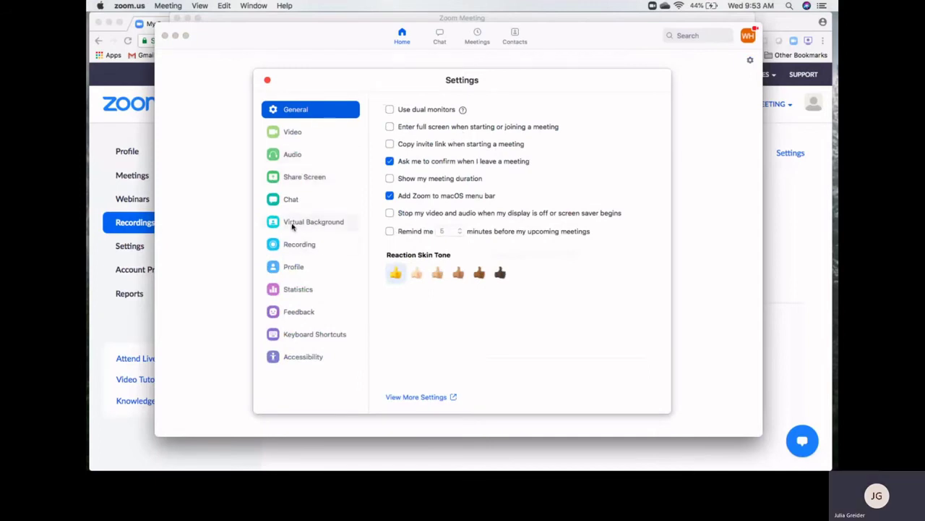
{"action": "left_click", "coordinate": [315, 224]}
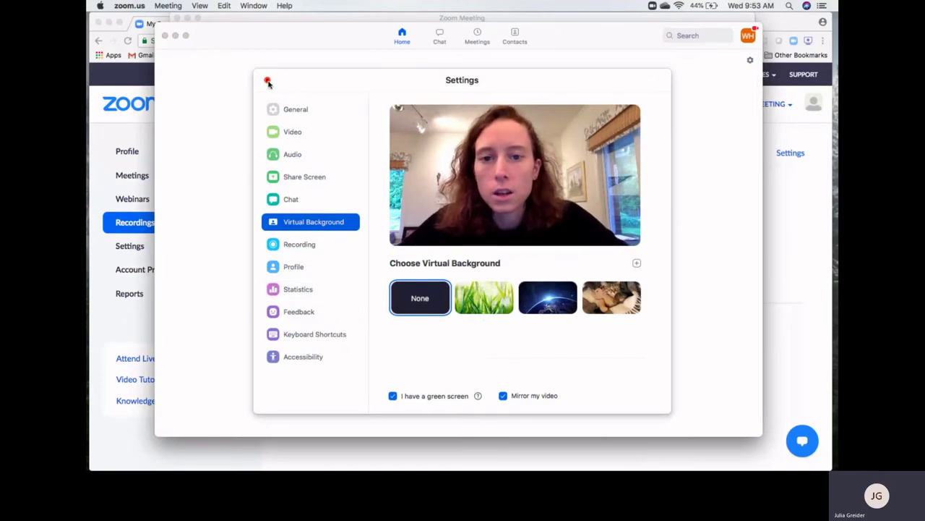
{"action": "left_click", "coordinate": [267, 81]}
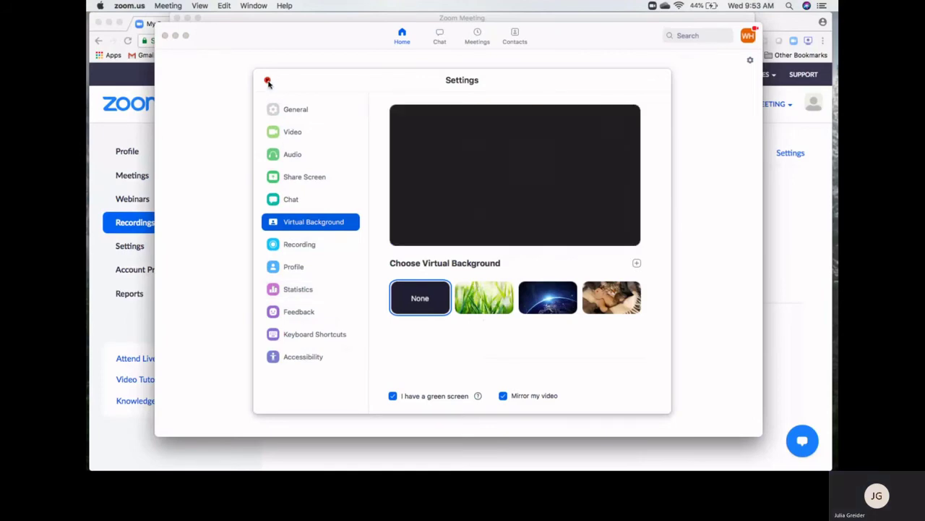
{"action": "left_click", "coordinate": [370, 17]}
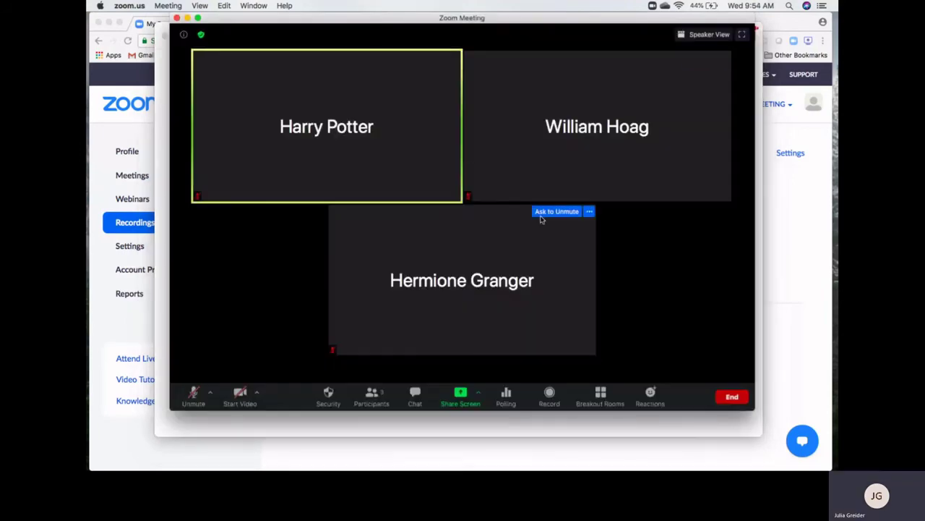
{"action": "left_click", "coordinate": [741, 36]}
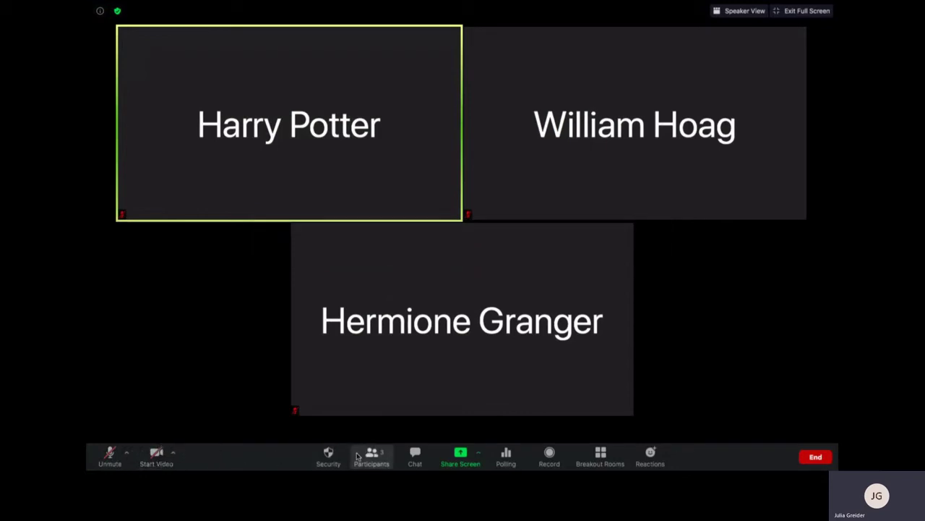
{"action": "left_click", "coordinate": [328, 457]}
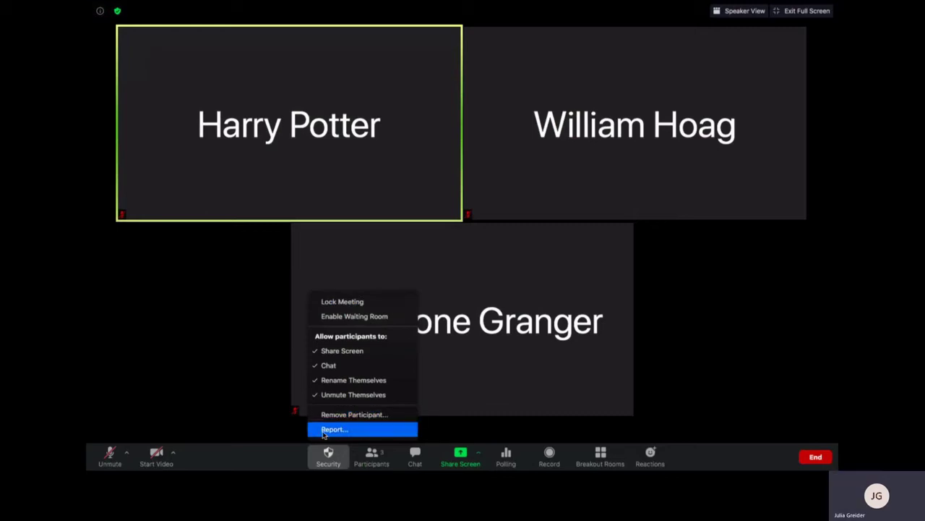
{"action": "left_click", "coordinate": [282, 458]}
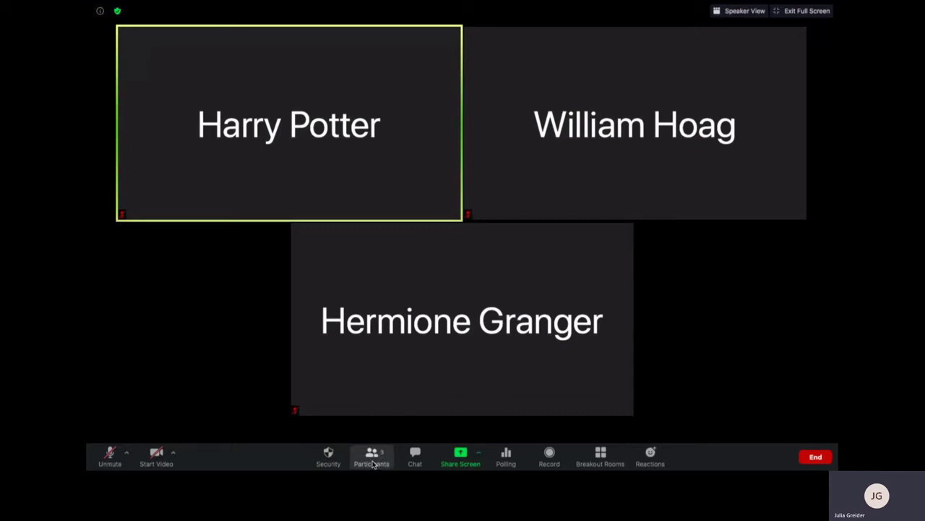
Open the Participants list and show the More actions for the second listed participant
{"action": "left_click", "coordinate": [373, 464]}
{"action": "mouse_move", "coordinate": [499, 118]}
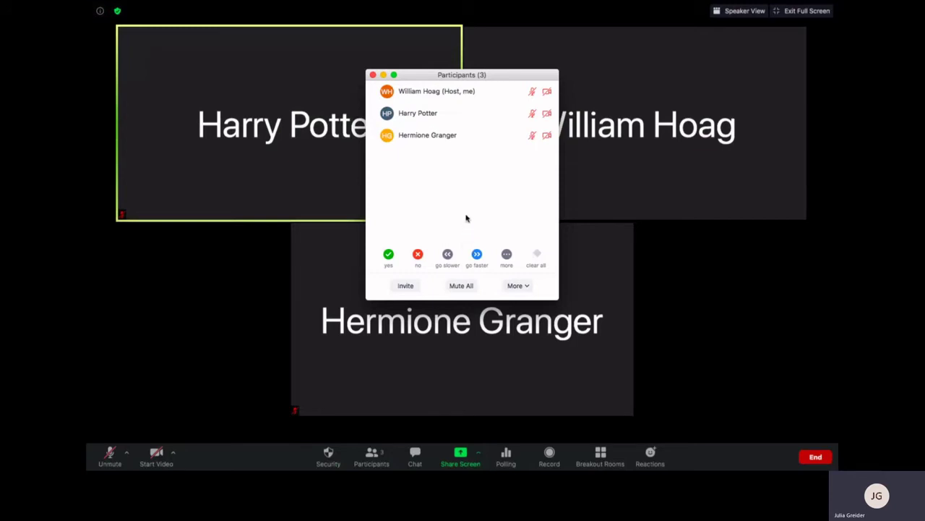
{"action": "mouse_move", "coordinate": [458, 117]}
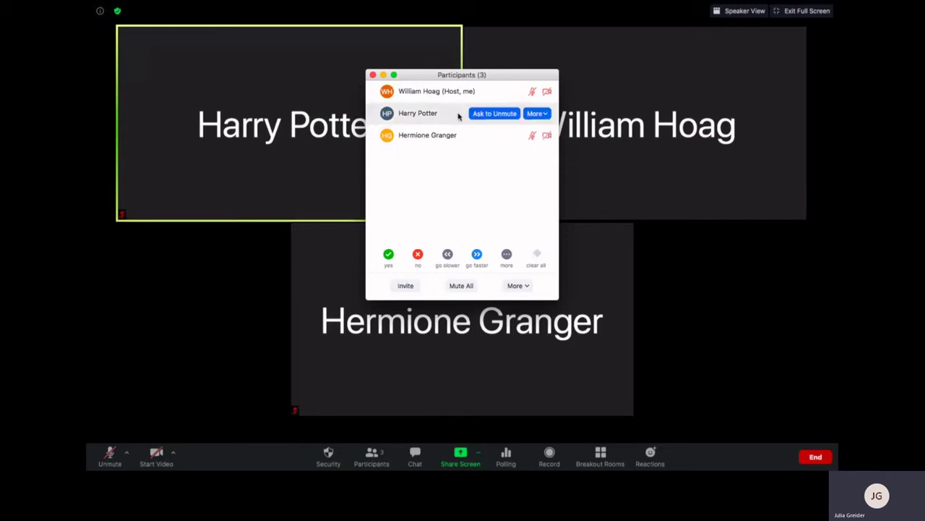
{"action": "mouse_move", "coordinate": [484, 101]}
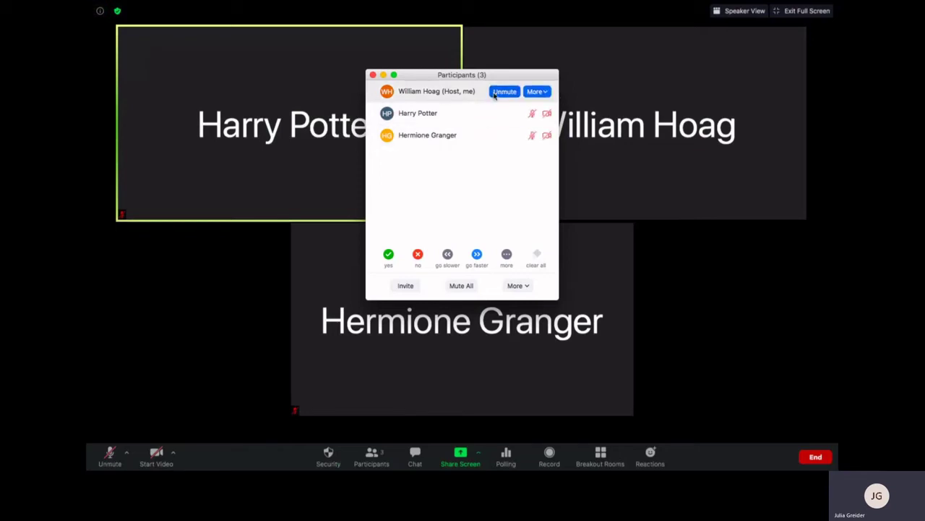
{"action": "mouse_move", "coordinate": [493, 146]}
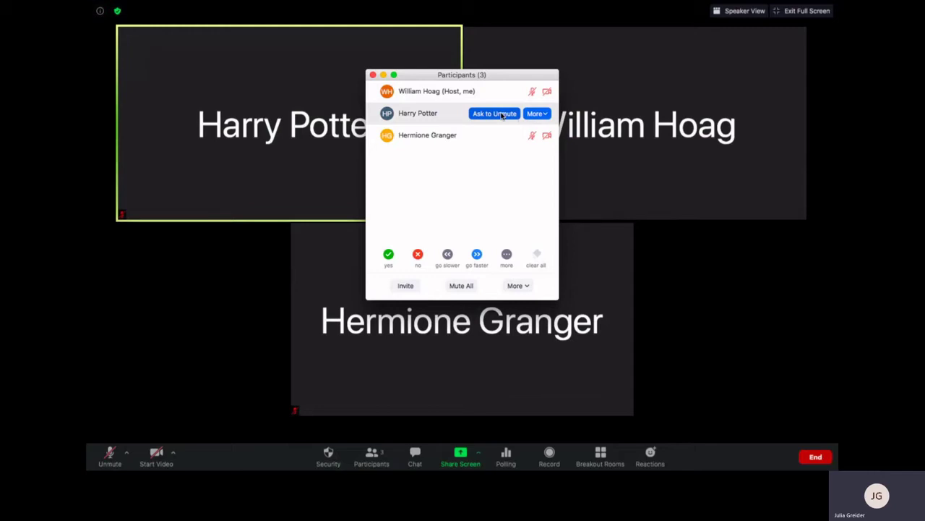
{"action": "left_click", "coordinate": [546, 117]}
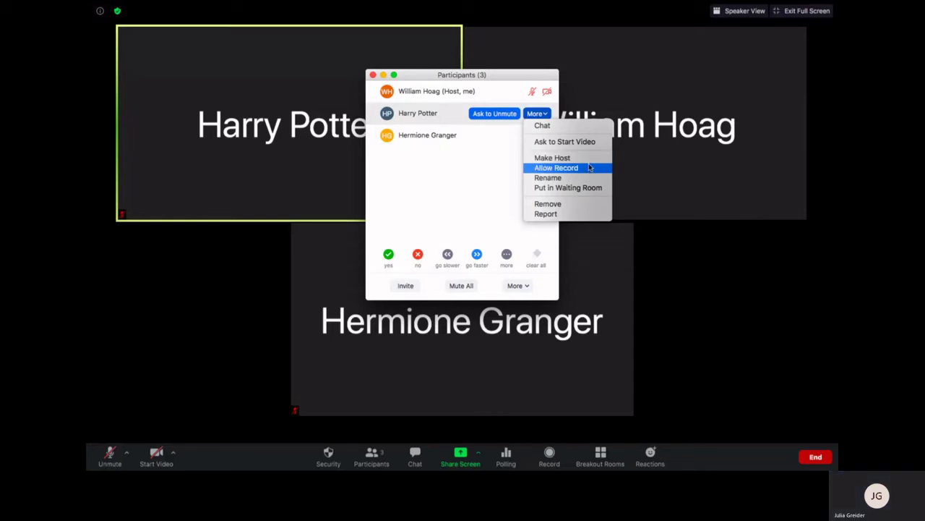
Try Rename and Remove on the second participant, cancelling both without changes
{"action": "left_click", "coordinate": [550, 179]}
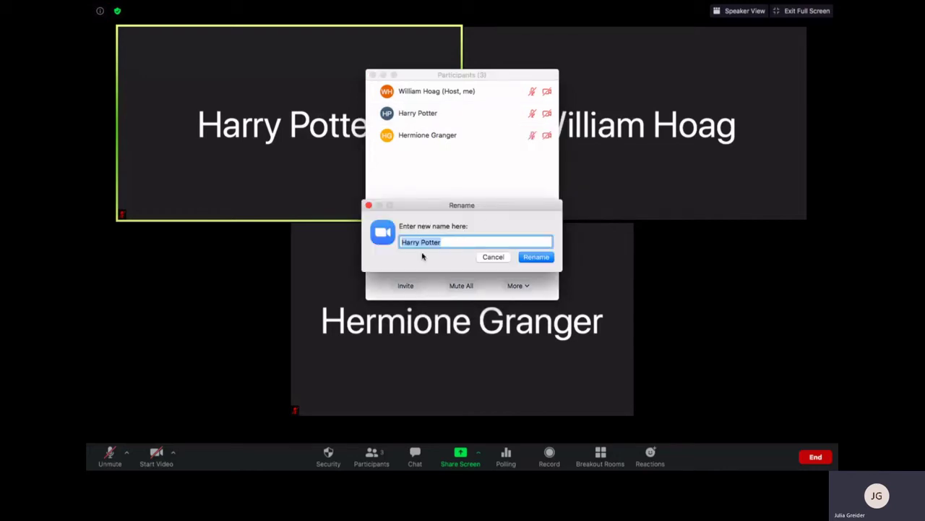
{"action": "left_click", "coordinate": [494, 258]}
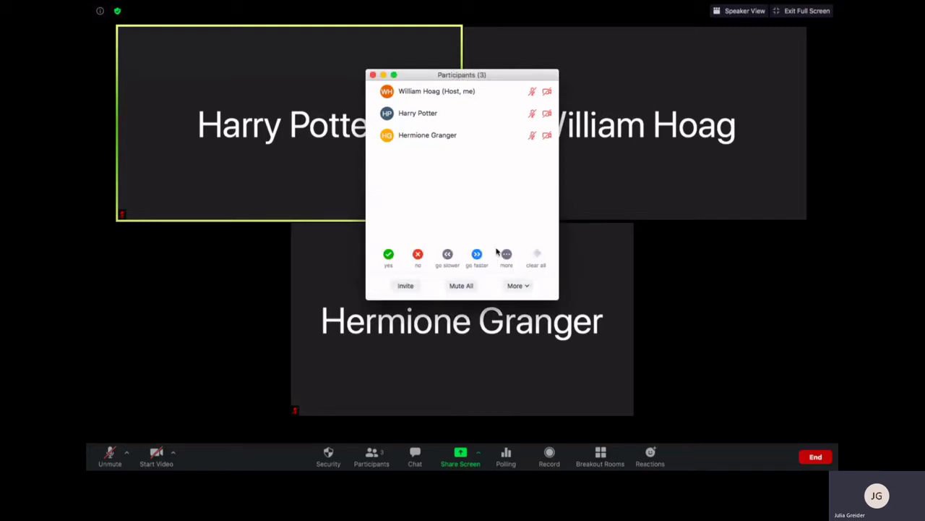
{"action": "left_click", "coordinate": [542, 114]}
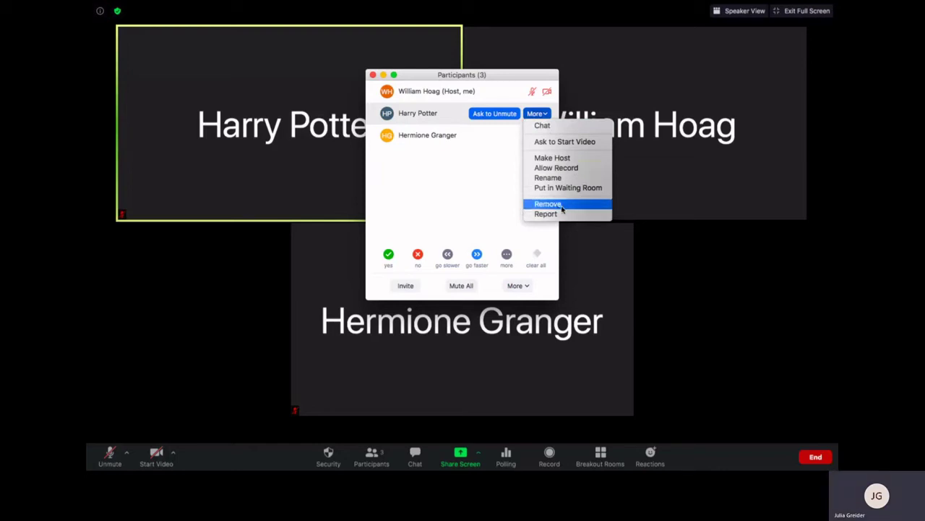
{"action": "left_click", "coordinate": [462, 187]}
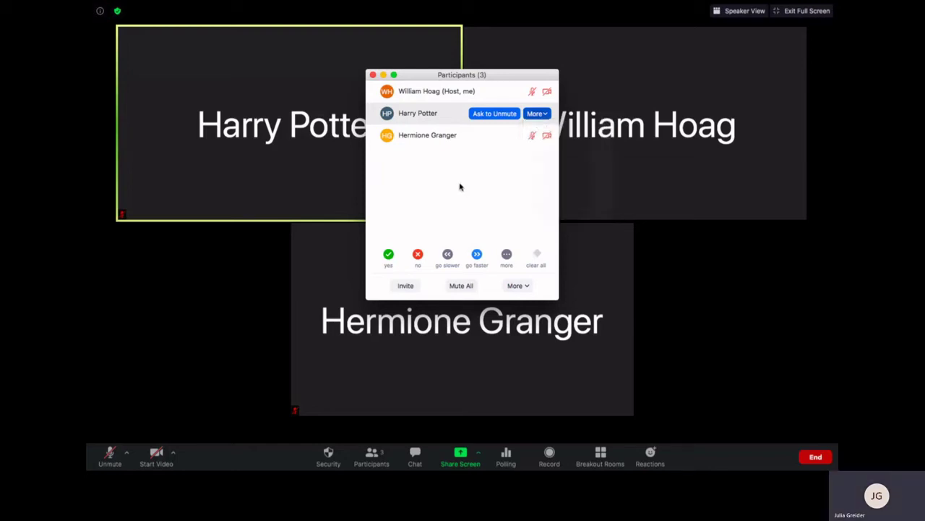
Rename the host's own entry to the presenter's full name
{"action": "left_click", "coordinate": [543, 93]}
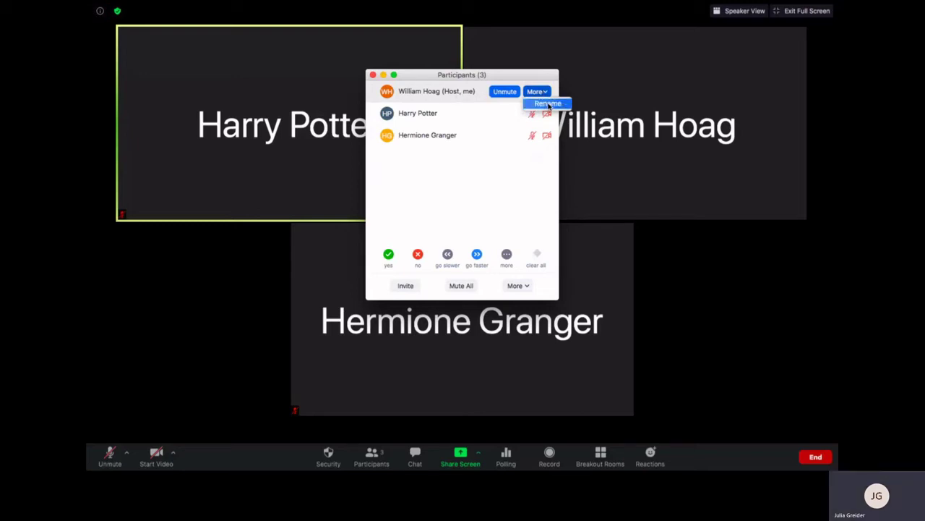
{"action": "left_click", "coordinate": [548, 104]}
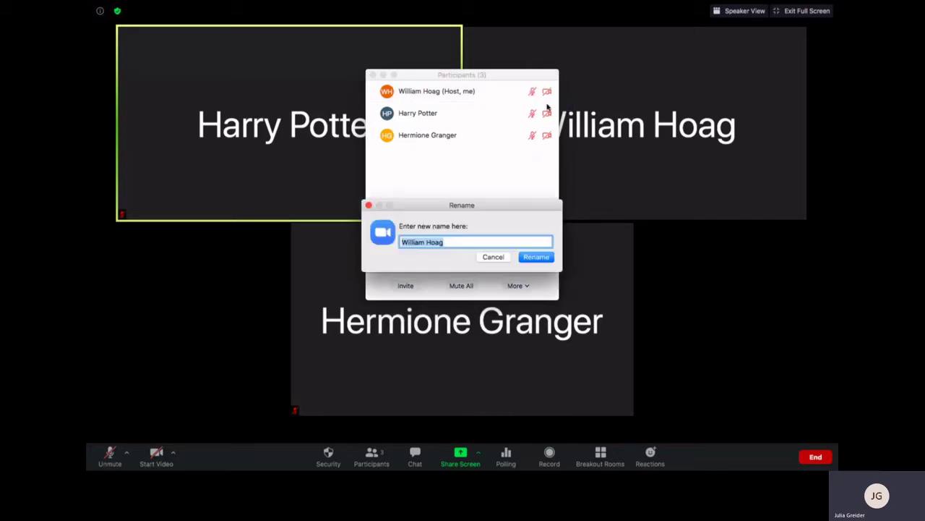
{"action": "type", "text": "Julia Greider"}
{"action": "key", "text": "Return"}
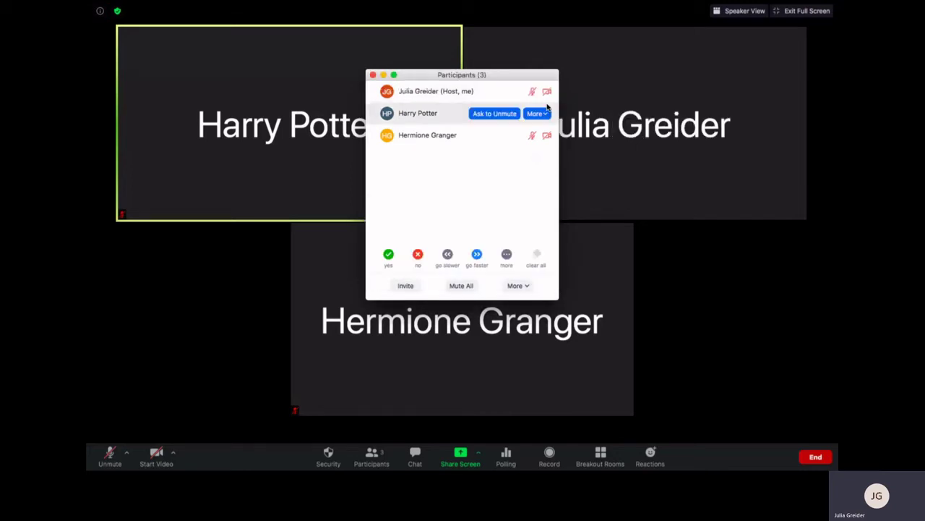
{"action": "mouse_move", "coordinate": [446, 95]}
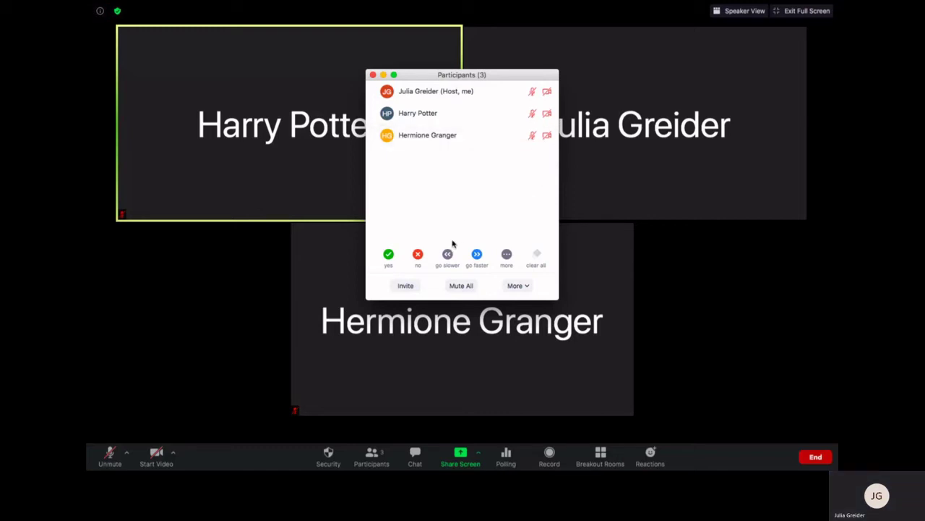
{"action": "mouse_move", "coordinate": [489, 312]}
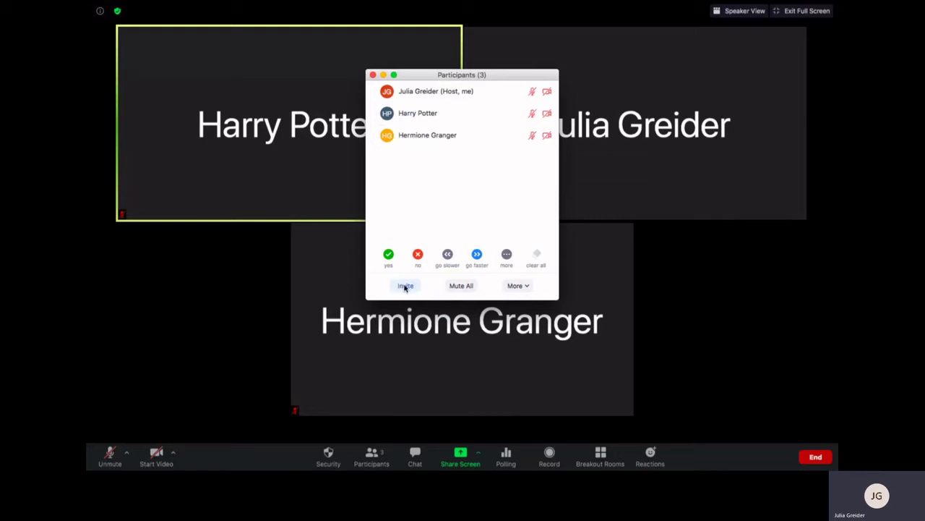
Bring up the Invite window from the Participants panel, then close it
{"action": "left_click", "coordinate": [406, 287]}
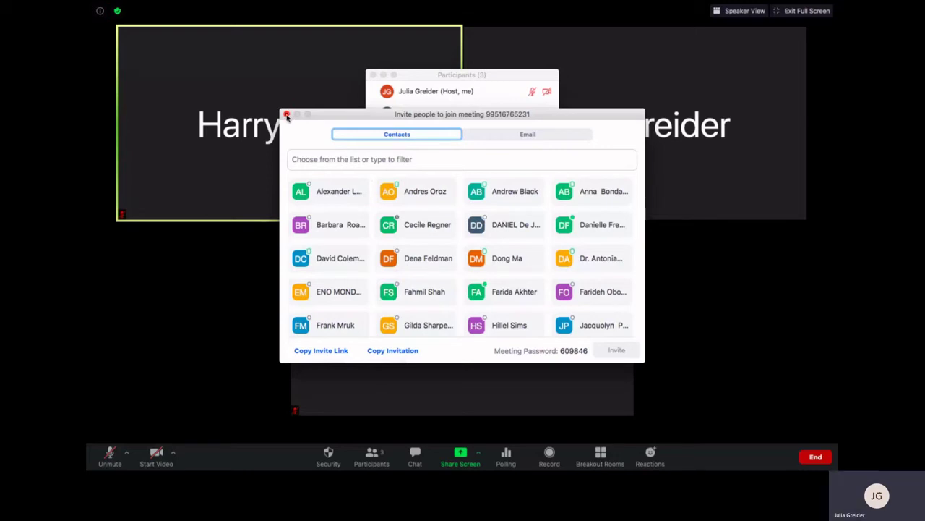
{"action": "left_click", "coordinate": [287, 116]}
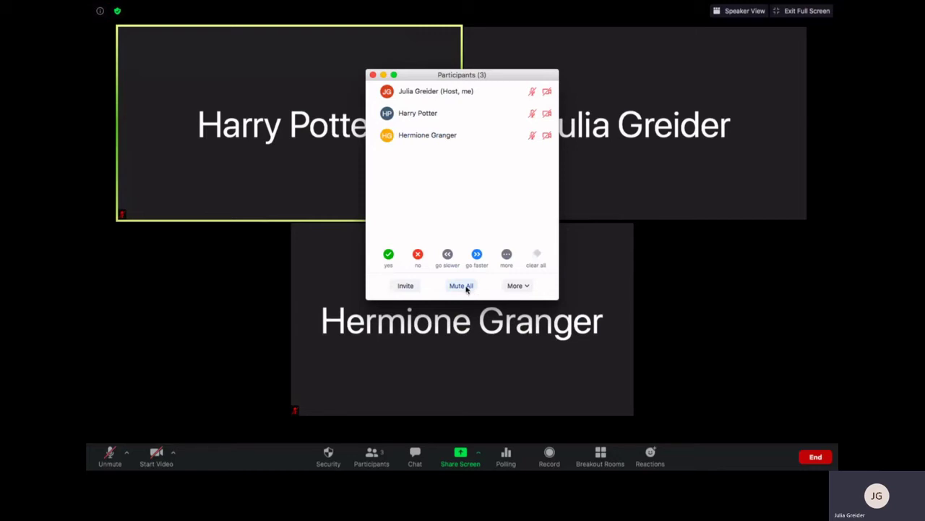
Mute all participants, keeping 'Allow participants to unmute themselves' ticked
{"action": "left_click", "coordinate": [467, 288]}
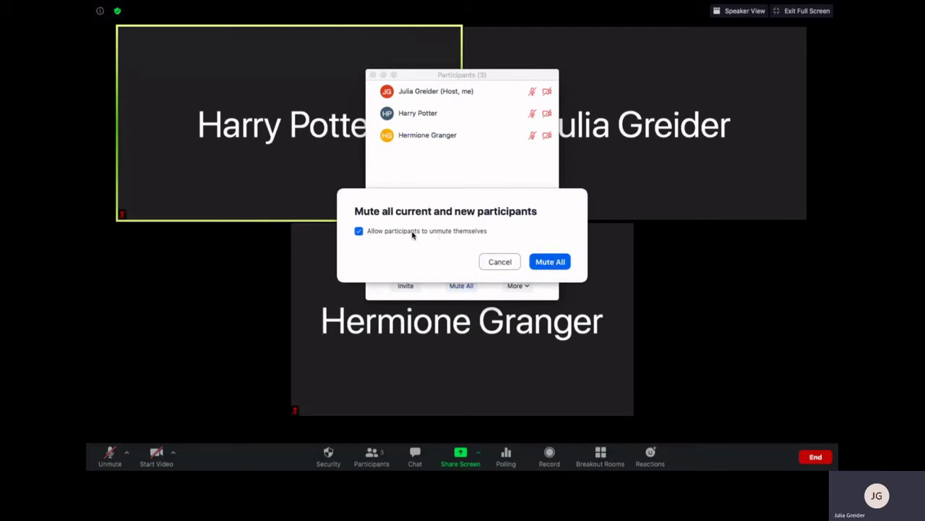
{"action": "left_click", "coordinate": [552, 263]}
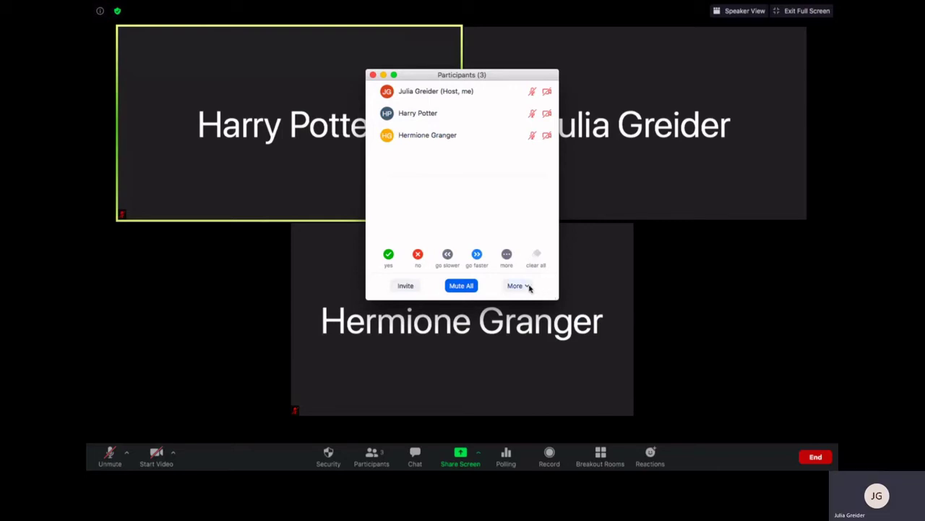
Glance at the More participant options, dismiss them, and close the Participants window
{"action": "left_click", "coordinate": [527, 287]}
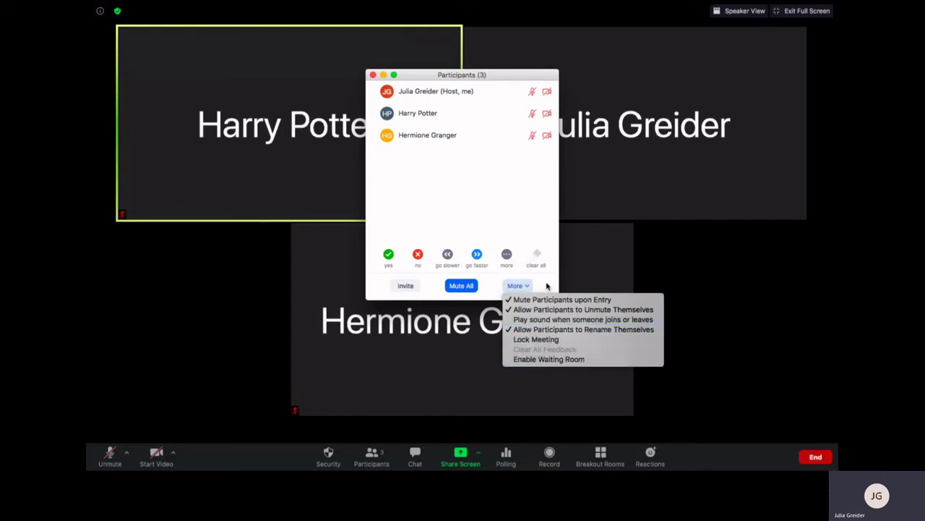
{"action": "left_click", "coordinate": [547, 286]}
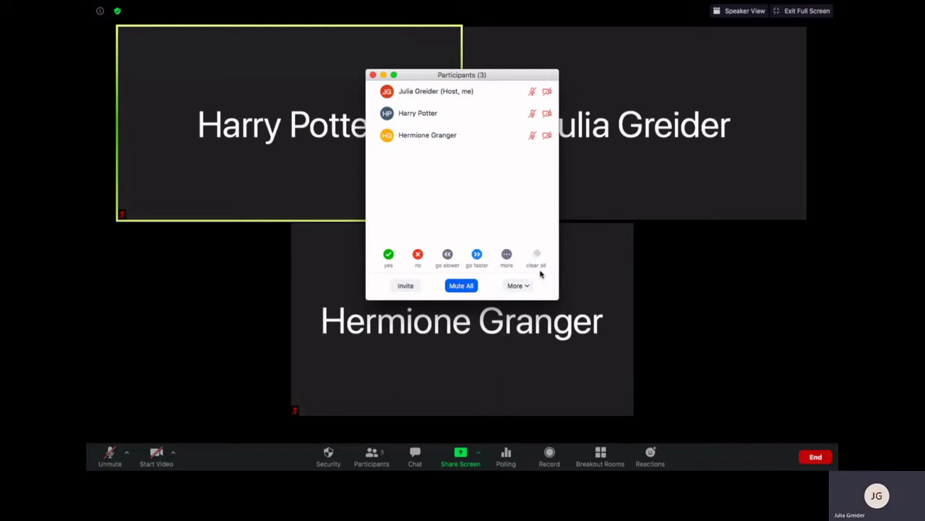
{"action": "left_click", "coordinate": [373, 75]}
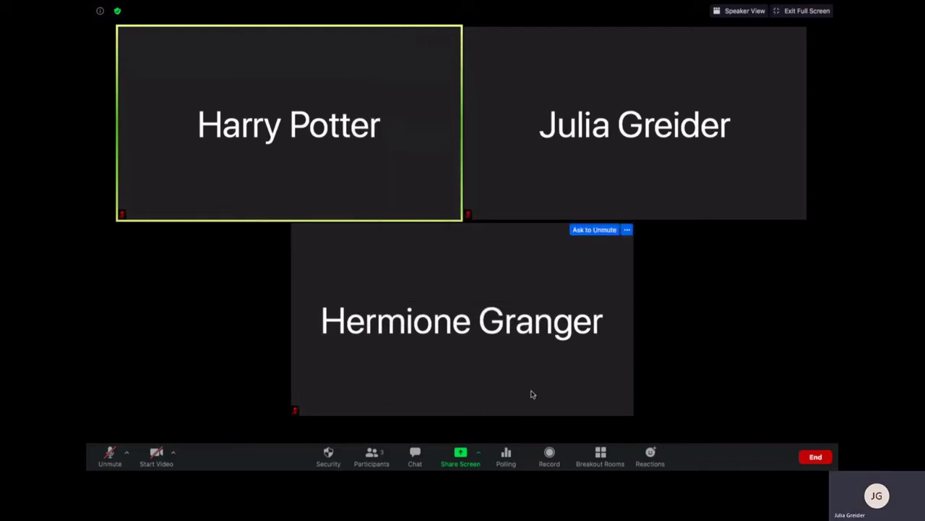
Send 'Hello!' to Everyone in the meeting chat
{"action": "left_click", "coordinate": [415, 459]}
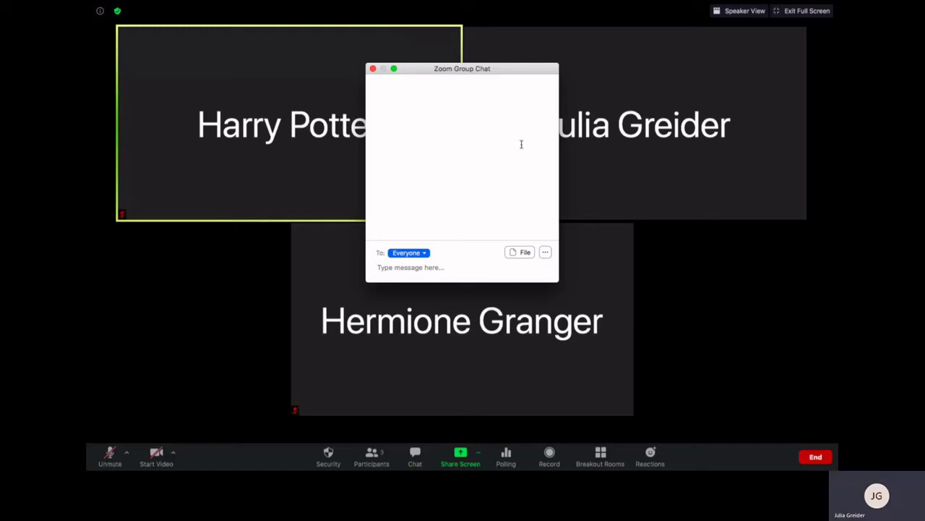
{"action": "type", "text": "Hello!"}
{"action": "key", "text": "Return"}
Send 'What's up?' privately to one participant
{"action": "left_click", "coordinate": [425, 254]}
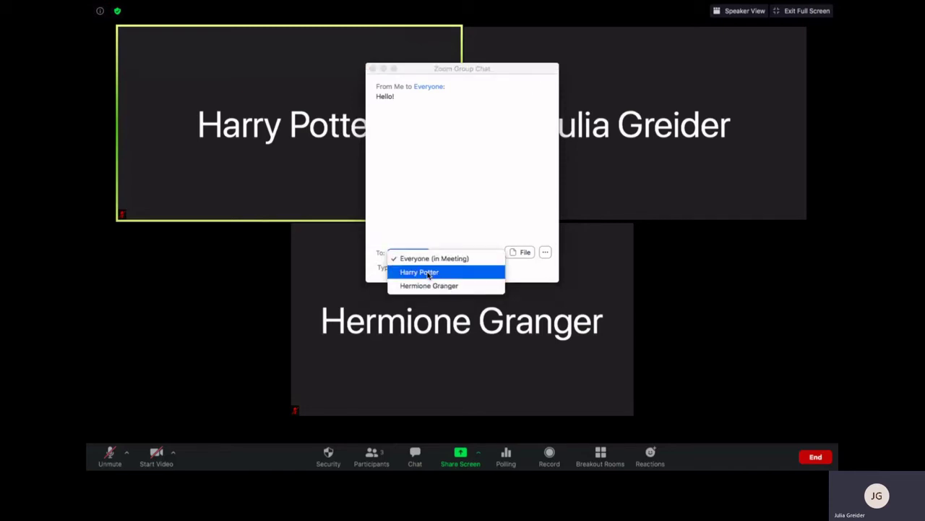
{"action": "left_click", "coordinate": [426, 272]}
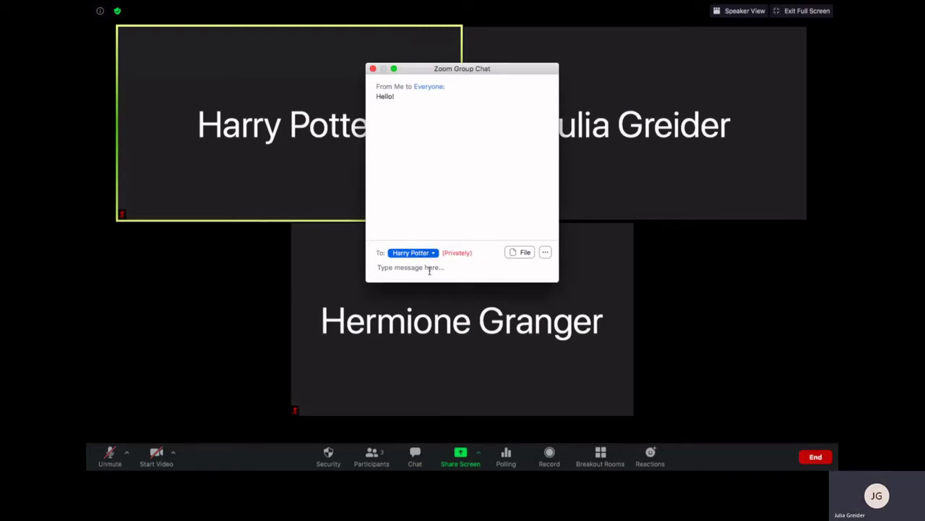
{"action": "type", "text": "What's up?"}
{"action": "key", "text": "Return"}
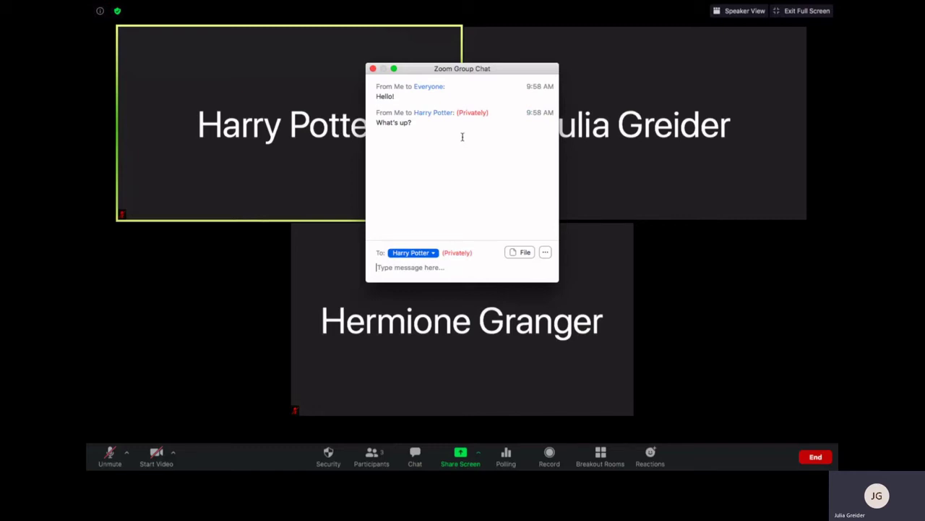
Address chat messages to Everyone again
{"action": "left_click", "coordinate": [547, 252]}
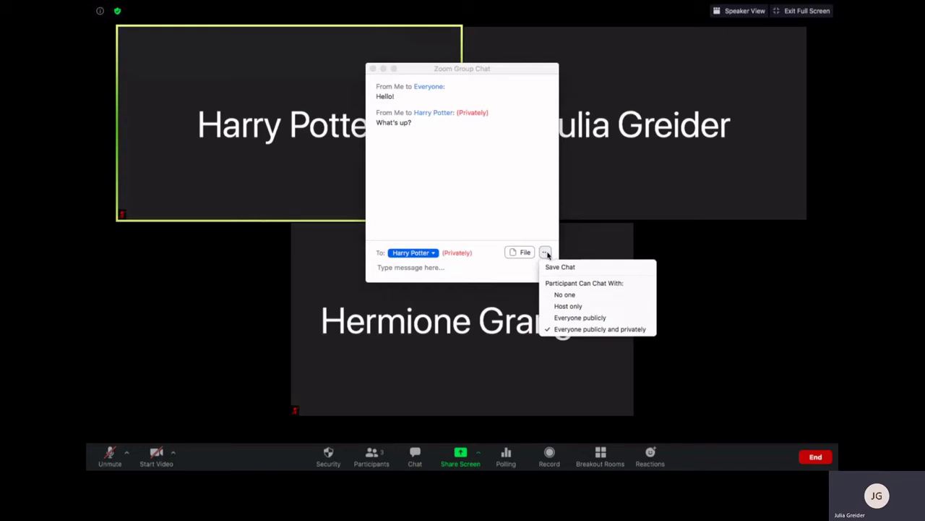
{"action": "left_click", "coordinate": [508, 233]}
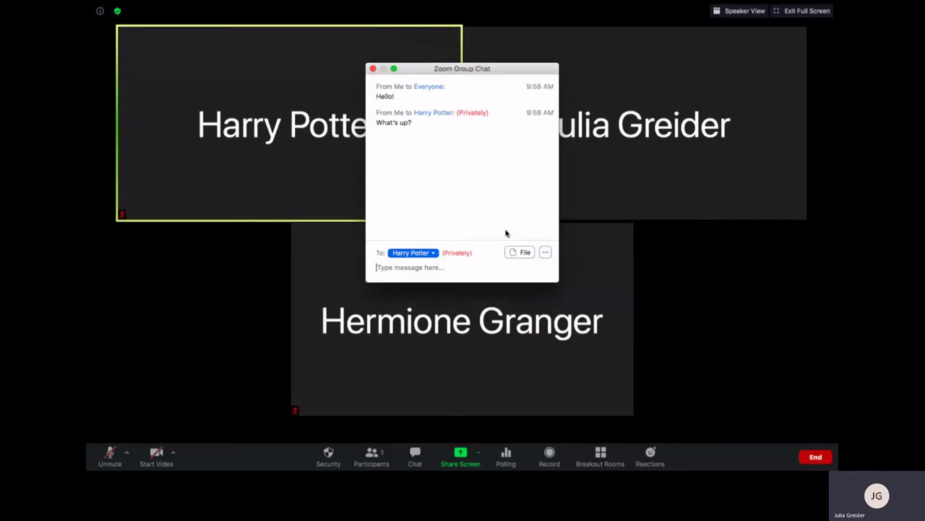
{"action": "left_click", "coordinate": [429, 256]}
{"action": "left_click", "coordinate": [430, 258]}
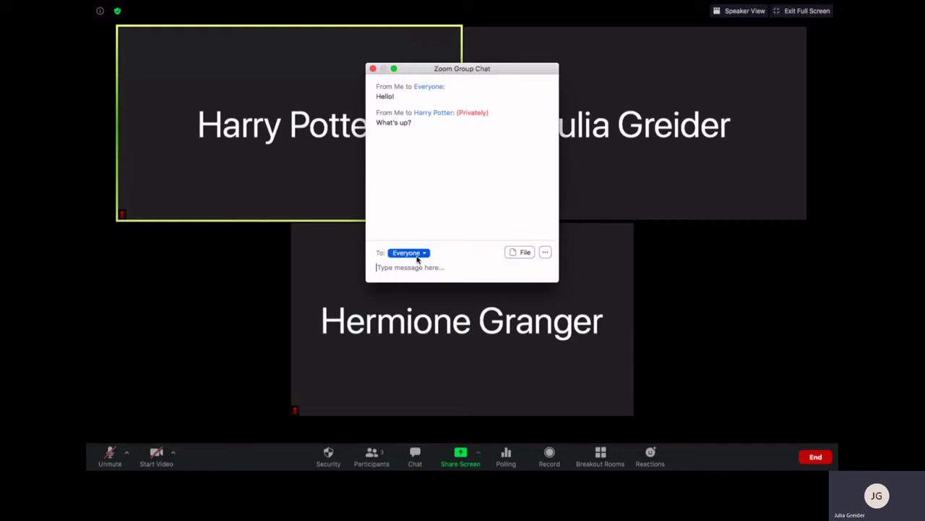
Set a Participant Can Chat With option, then close the group chat
{"action": "left_click", "coordinate": [546, 252]}
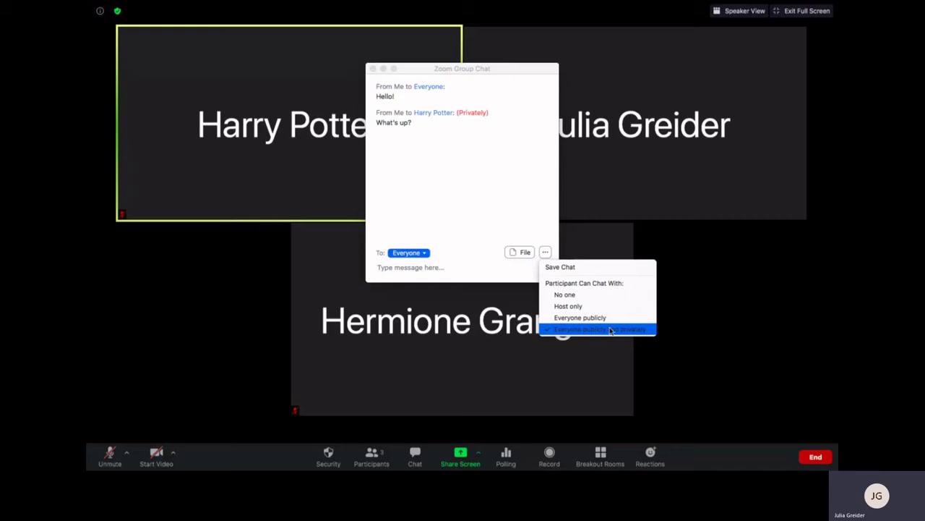
{"action": "left_click", "coordinate": [607, 319]}
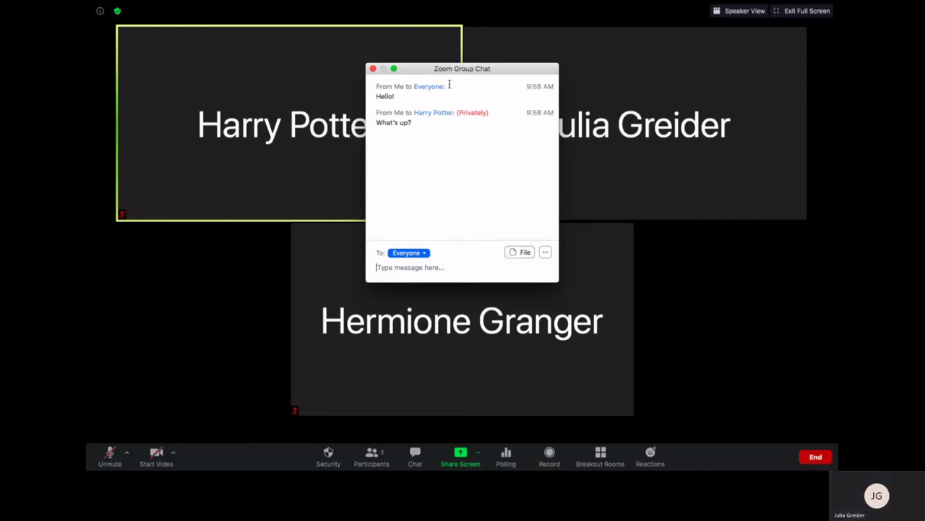
{"action": "left_click", "coordinate": [373, 69]}
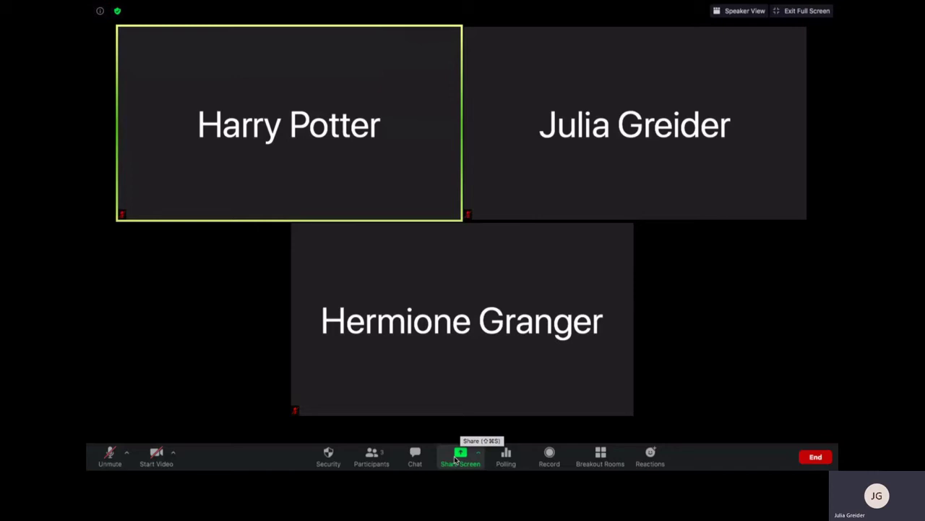
Share Desktop 1 with the meeting instead of the Chrome window
{"action": "left_click", "coordinate": [456, 459]}
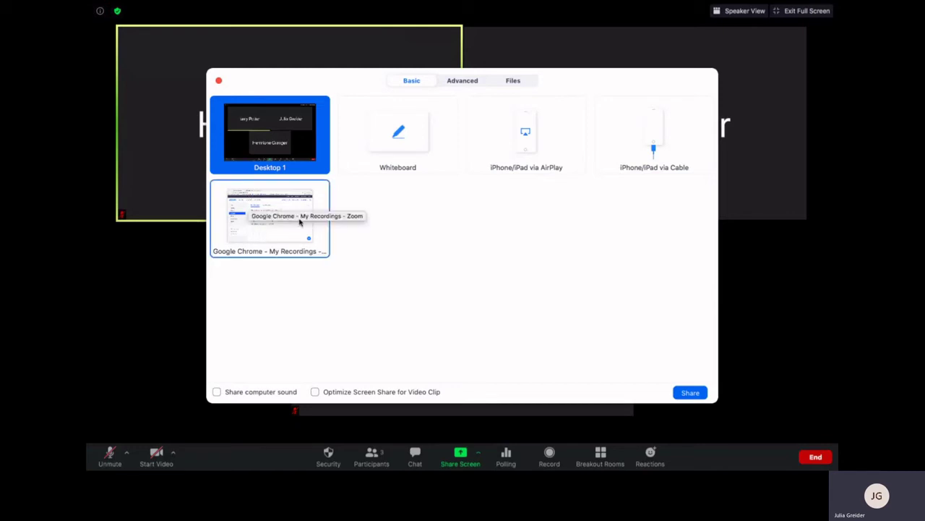
{"action": "left_click", "coordinate": [286, 234]}
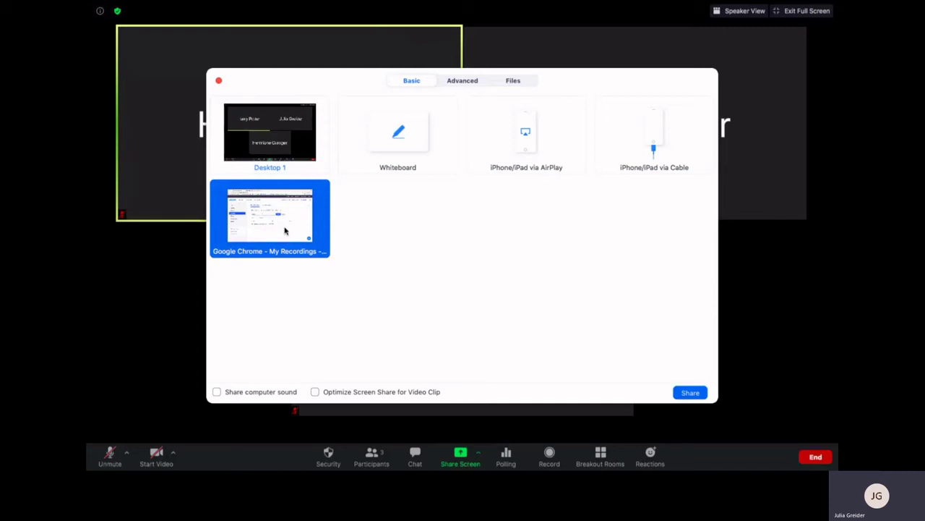
{"action": "left_click", "coordinate": [282, 156]}
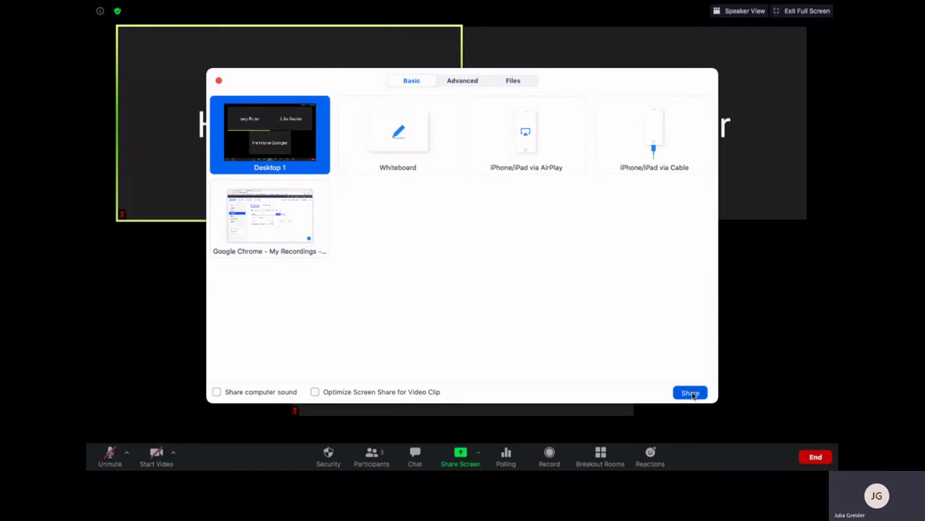
{"action": "left_click", "coordinate": [691, 392]}
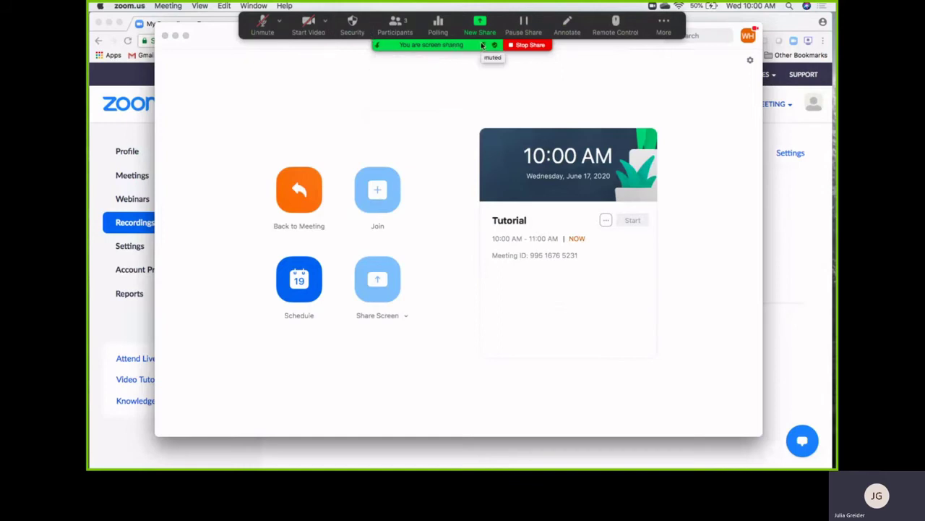
Stop the desktop share, restore full screen, and select Whiteboard as the next share
{"action": "left_click", "coordinate": [530, 45]}
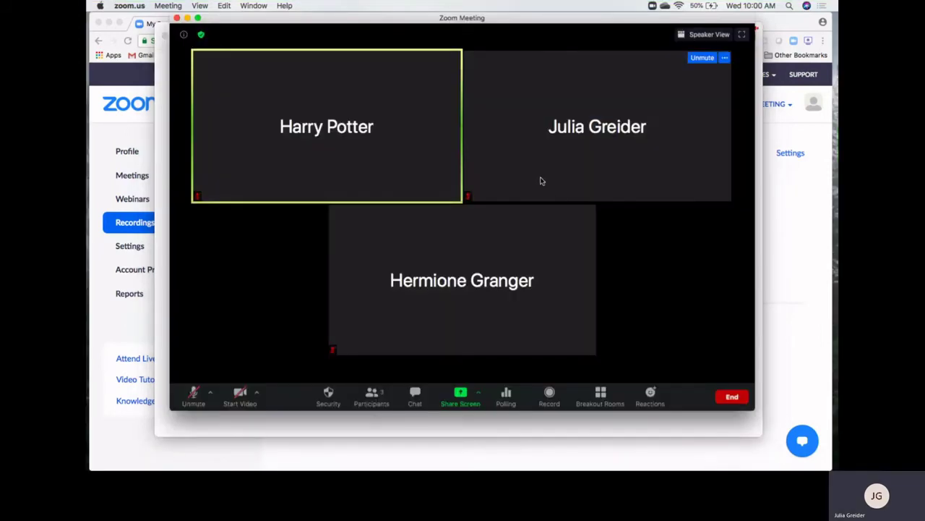
{"action": "left_click", "coordinate": [741, 35]}
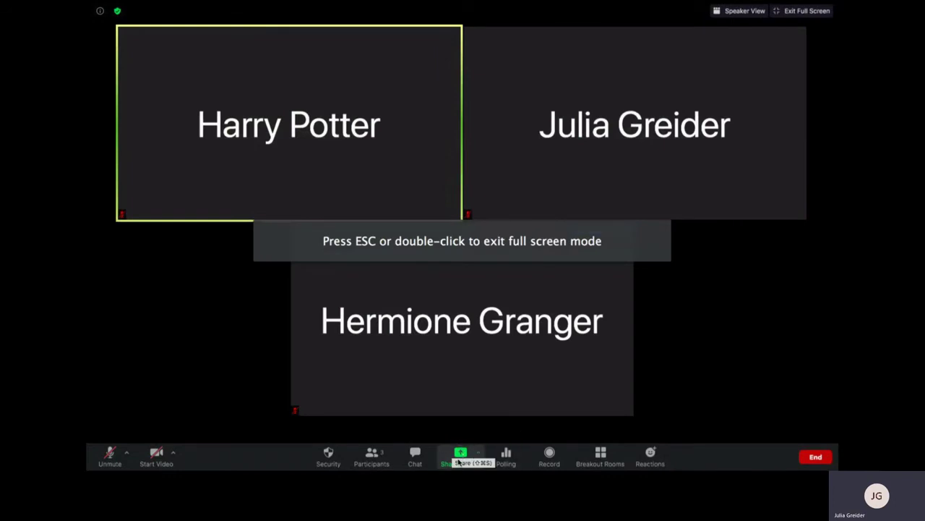
{"action": "left_click", "coordinate": [460, 456]}
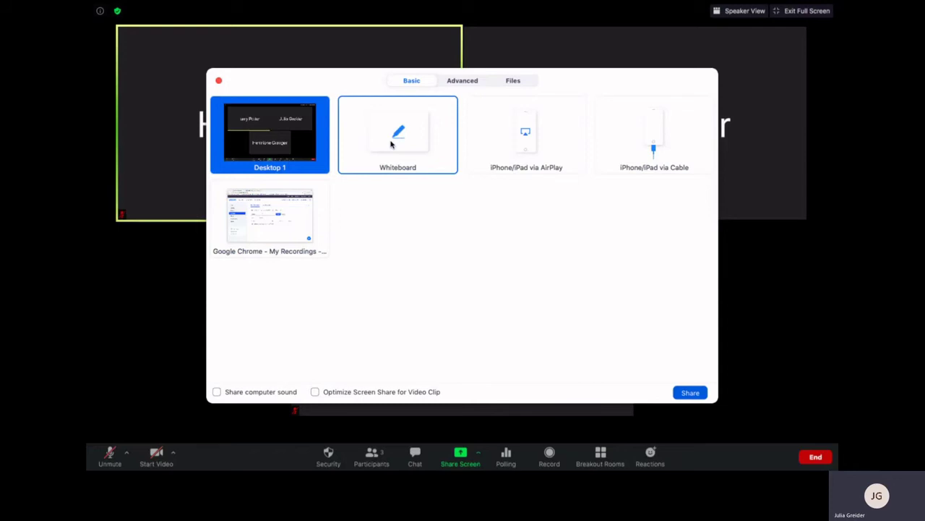
{"action": "left_click", "coordinate": [390, 145]}
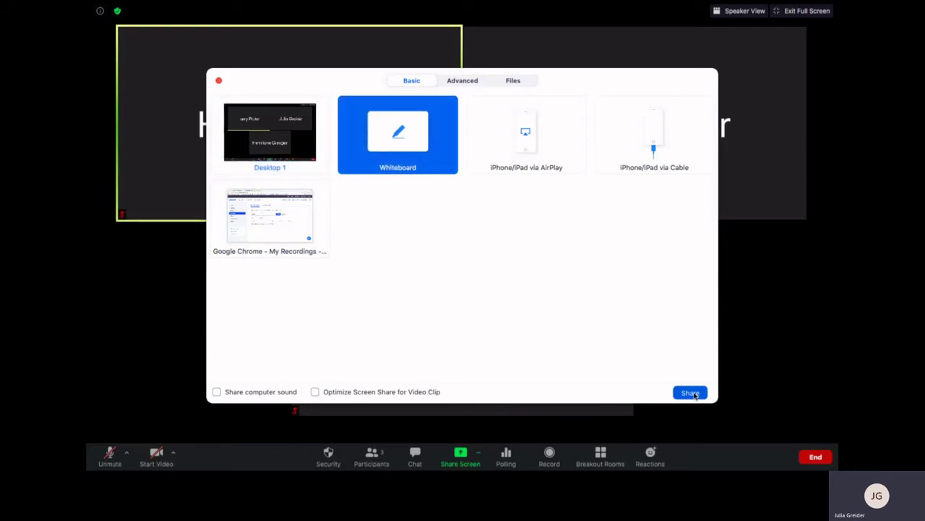
Share the whiteboard and place a narrowed 'Hello!' text box at its upper left
{"action": "left_click", "coordinate": [691, 392]}
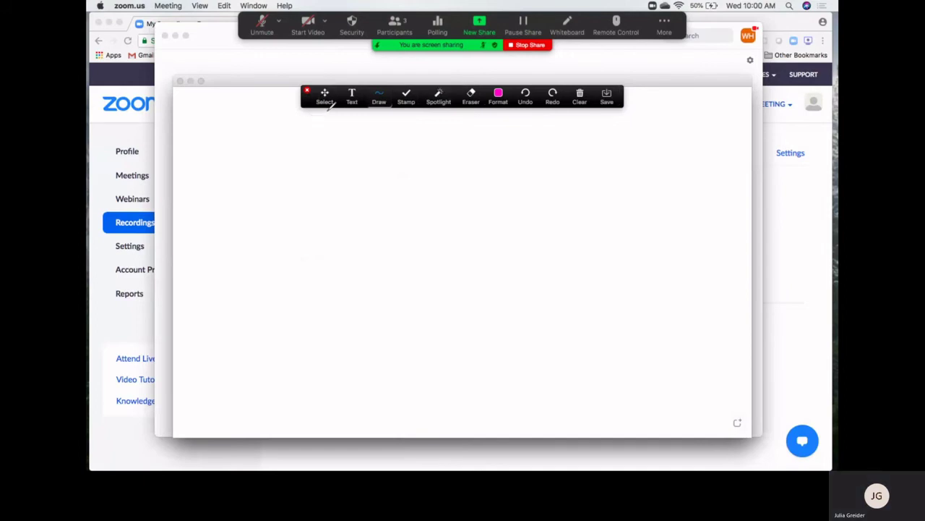
{"action": "left_click", "coordinate": [353, 96]}
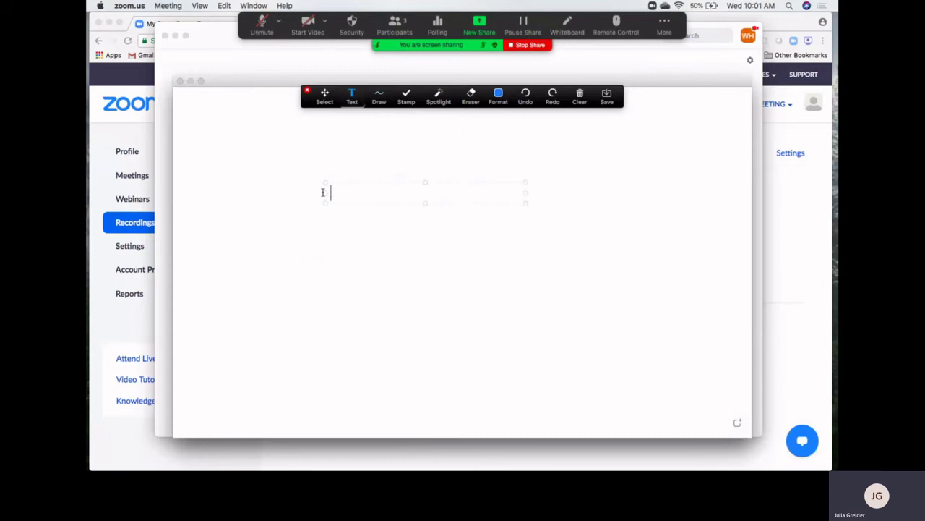
{"action": "type", "text": "Hello!"}
{"action": "mouse_move", "coordinate": [523, 201]}
{"action": "left_mouse_down"}
{"action": "mouse_move", "coordinate": [533, 223]}
{"action": "mouse_move", "coordinate": [481, 205]}
{"action": "mouse_move", "coordinate": [506, 204]}
{"action": "left_mouse_up"}
{"action": "mouse_move", "coordinate": [429, 201]}
{"action": "left_mouse_down"}
{"action": "mouse_move", "coordinate": [432, 212]}
{"action": "mouse_move", "coordinate": [416, 175]}
{"action": "mouse_move", "coordinate": [432, 213]}
{"action": "mouse_move", "coordinate": [397, 221]}
{"action": "mouse_move", "coordinate": [399, 193]}
{"action": "left_mouse_up"}
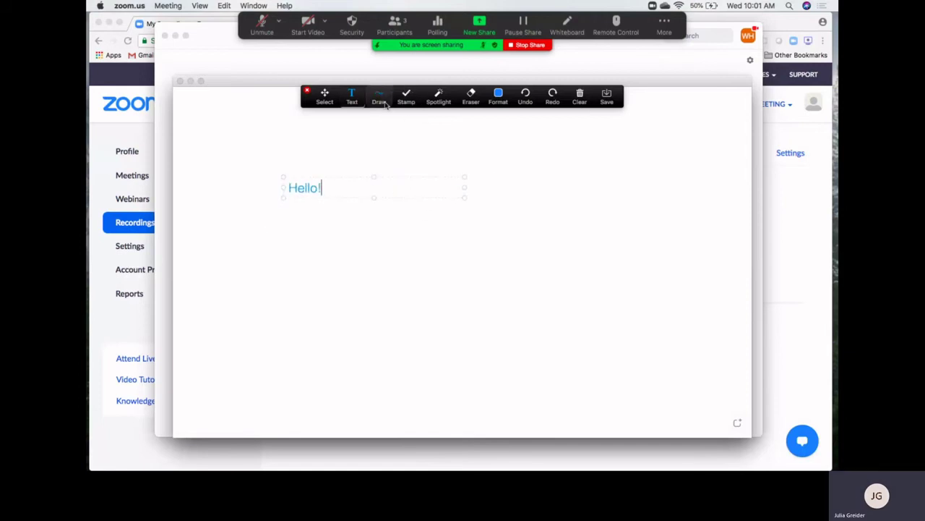
{"action": "left_click", "coordinate": [379, 97]}
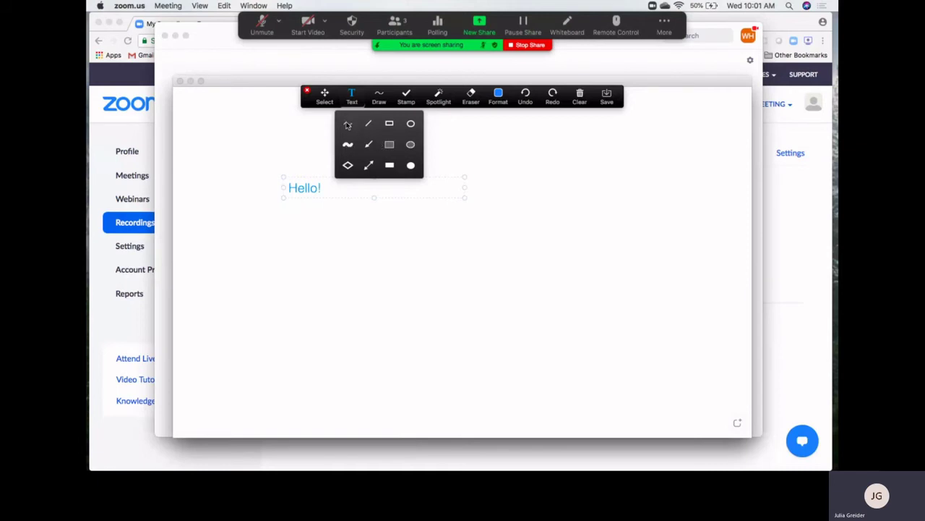
Draw a magenta freehand squiggle below 'Hello!' and a hollow ellipse to its right
{"action": "left_click", "coordinate": [349, 127]}
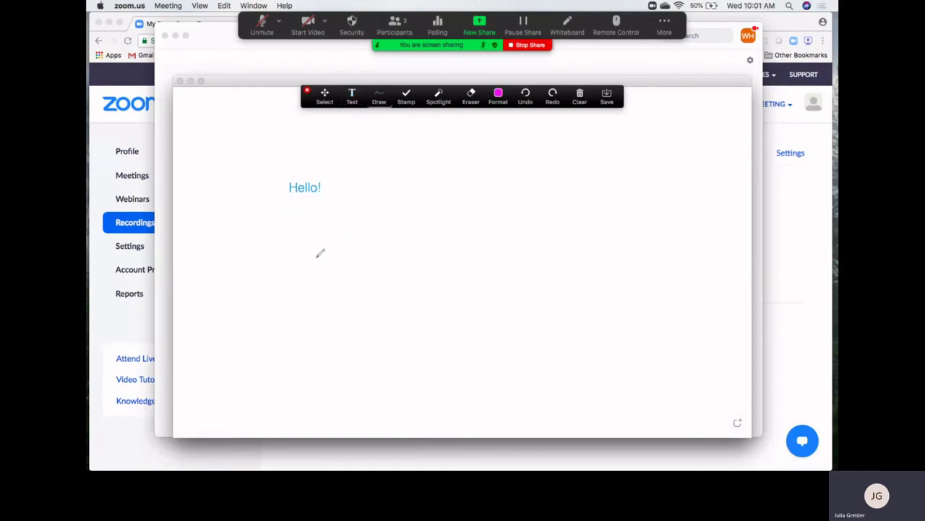
{"action": "mouse_move", "coordinate": [314, 258]}
{"action": "left_mouse_down"}
{"action": "mouse_move", "coordinate": [349, 288]}
{"action": "mouse_move", "coordinate": [509, 282]}
{"action": "mouse_move", "coordinate": [516, 233]}
{"action": "mouse_move", "coordinate": [506, 178]}
{"action": "mouse_move", "coordinate": [485, 232]}
{"action": "left_mouse_up"}
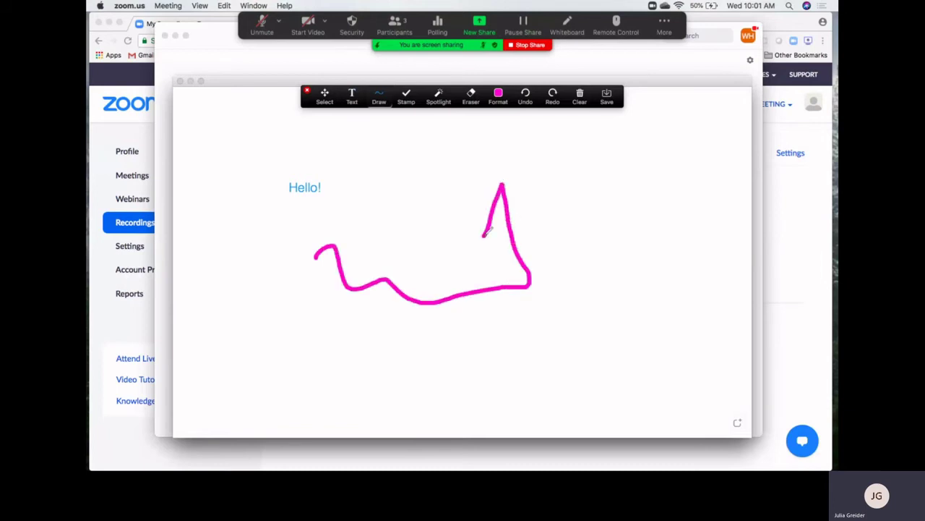
{"action": "left_click", "coordinate": [381, 101]}
{"action": "left_click", "coordinate": [411, 123]}
{"action": "left_click_drag", "start_coordinate": [541, 144], "coordinate": [712, 265]}
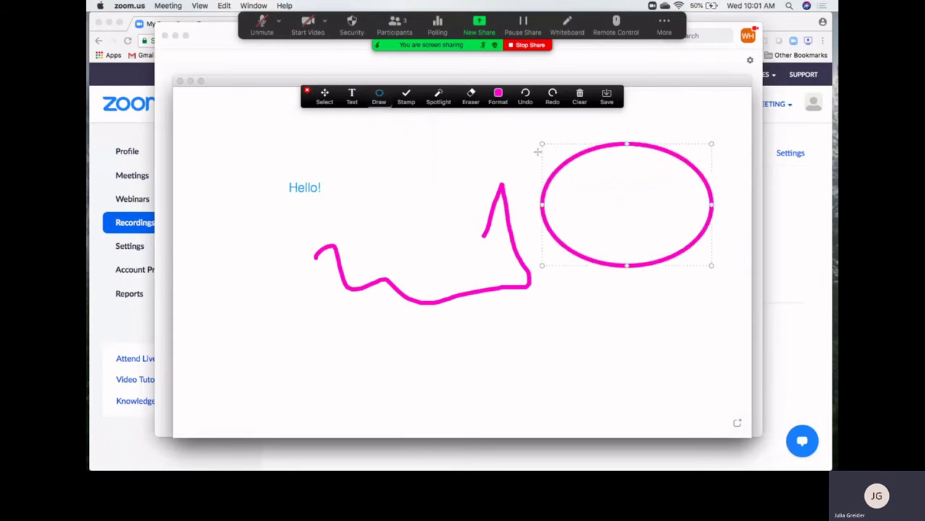
{"action": "left_click", "coordinate": [409, 100]}
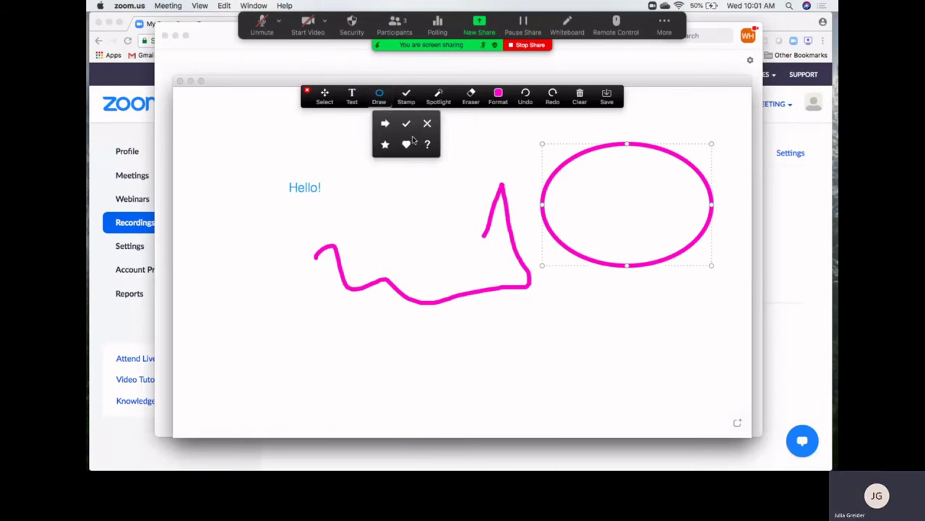
{"action": "left_click", "coordinate": [407, 127]}
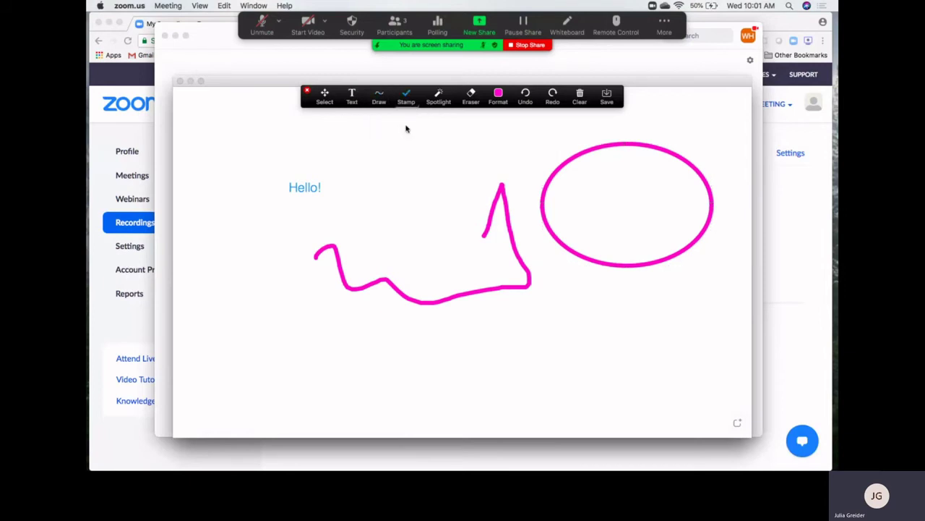
Stamp three green check marks on the whiteboard near 'Hello!'
{"action": "left_click", "coordinate": [368, 144]}
{"action": "left_click", "coordinate": [413, 173]}
{"action": "left_click", "coordinate": [463, 131]}
Erase two of the check marks and the pink zigzag line
{"action": "left_click", "coordinate": [471, 96]}
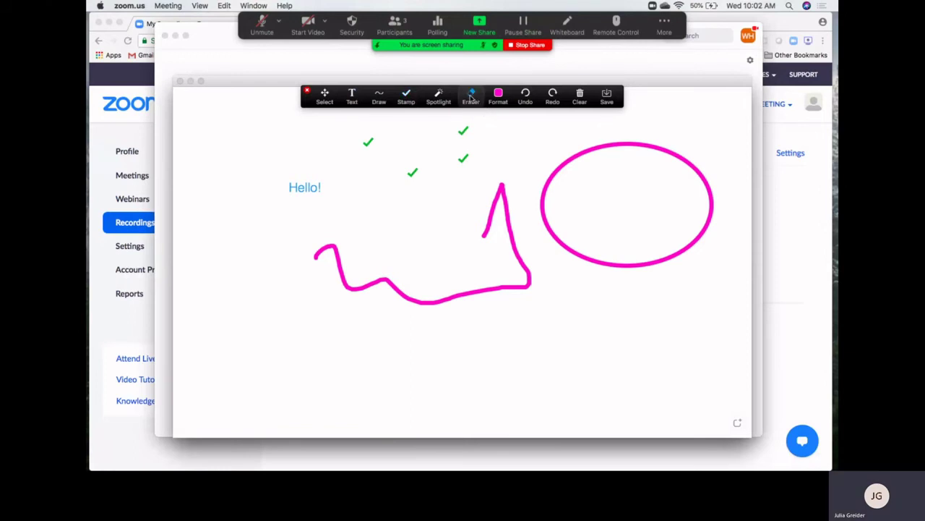
{"action": "left_click", "coordinate": [463, 132]}
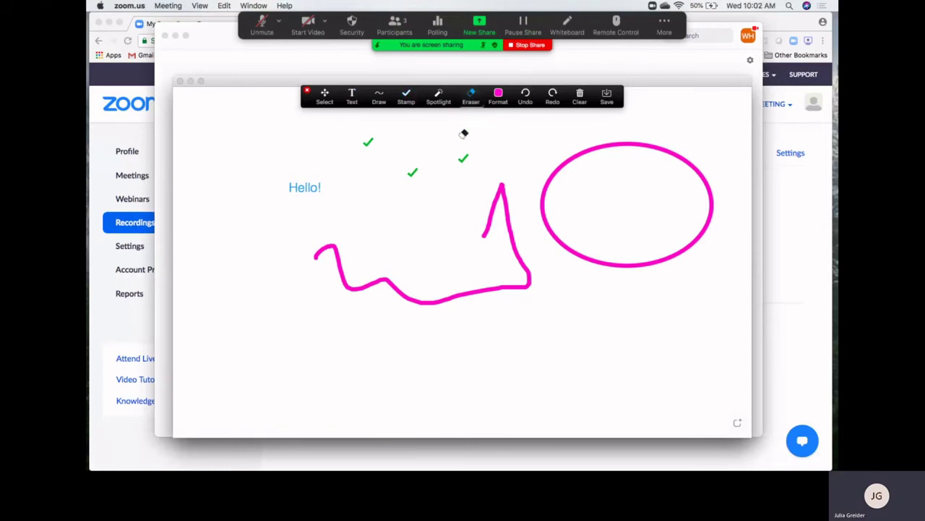
{"action": "left_click", "coordinate": [462, 157]}
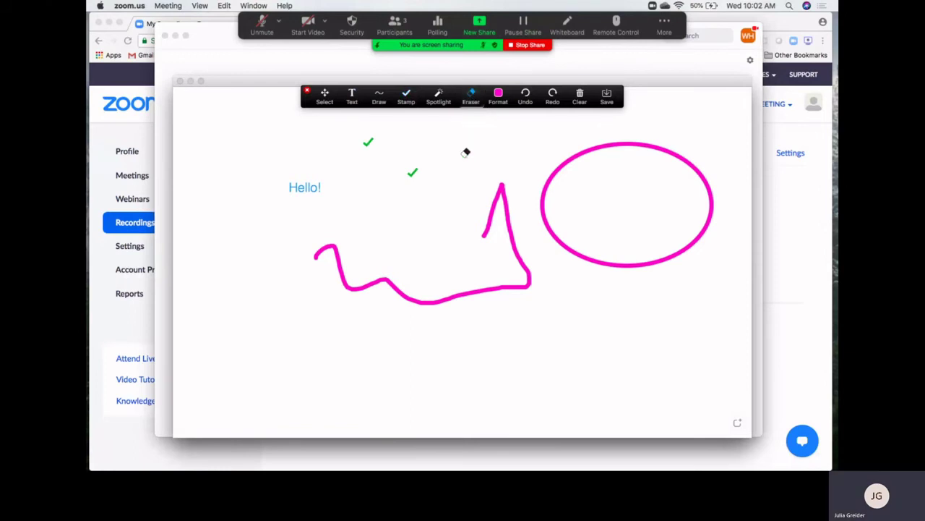
{"action": "left_click", "coordinate": [511, 205]}
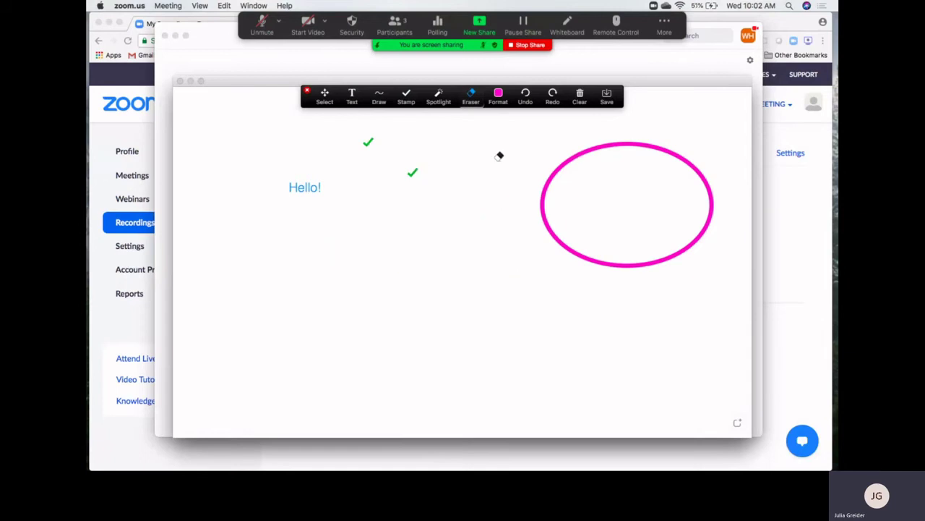
{"action": "left_click", "coordinate": [499, 101]}
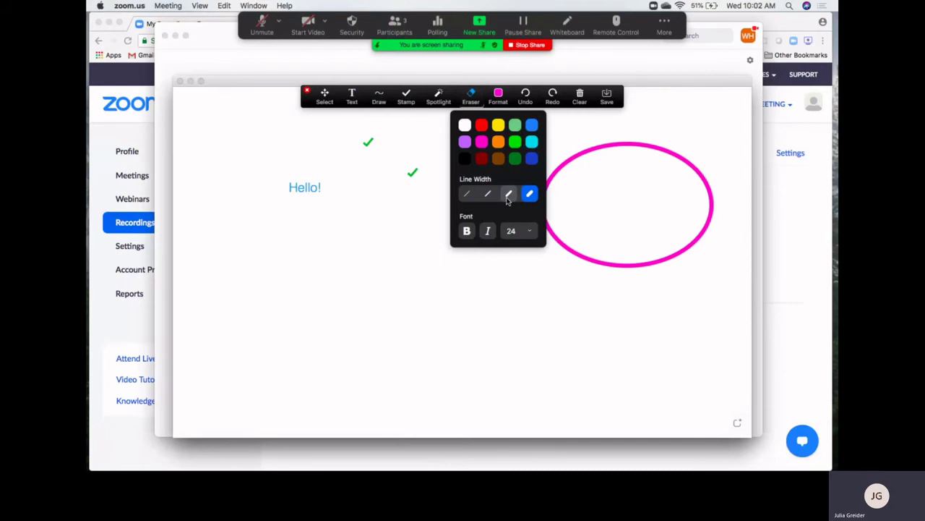
{"action": "left_click", "coordinate": [516, 147]}
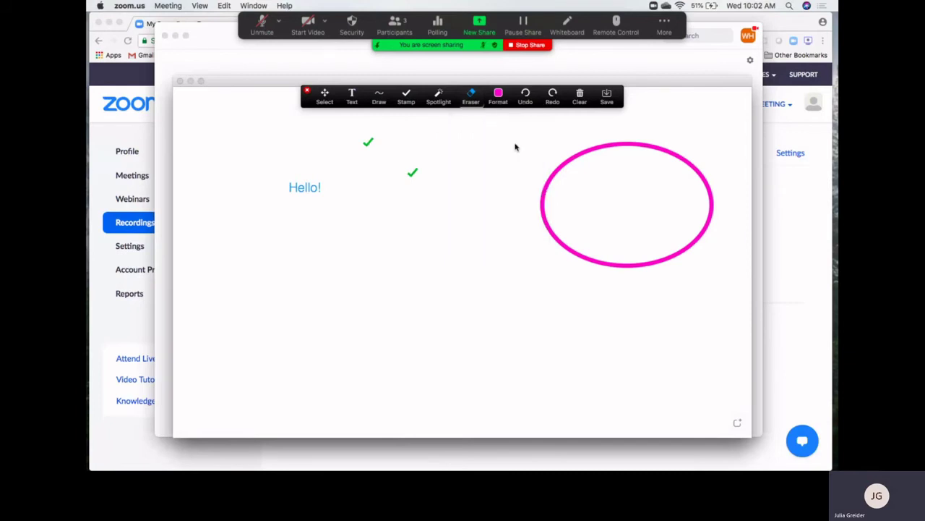
{"action": "left_click", "coordinate": [379, 96]}
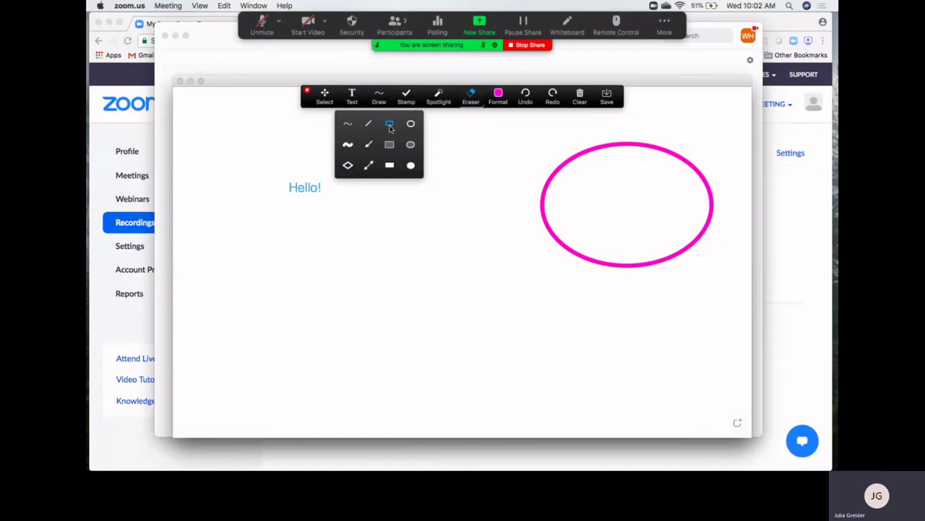
{"action": "left_click", "coordinate": [390, 125]}
{"action": "left_click_drag", "start_coordinate": [350, 239], "coordinate": [512, 334]}
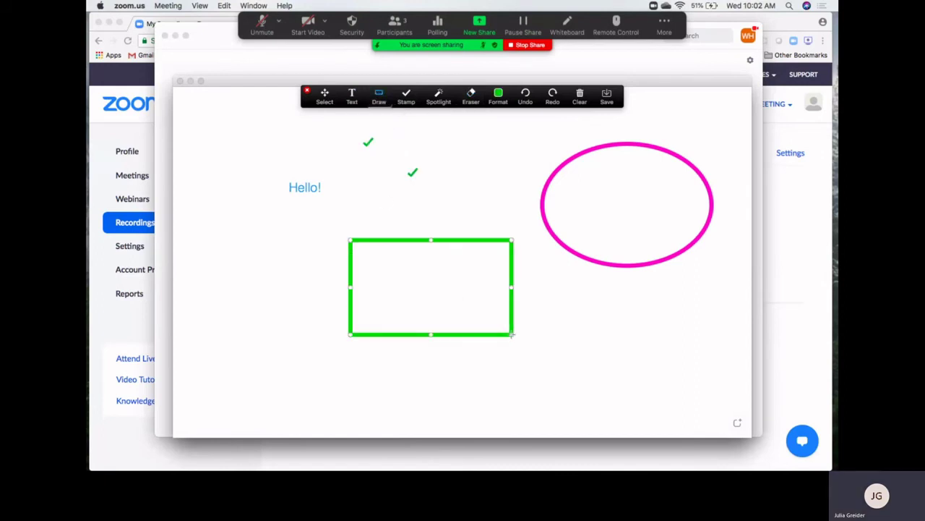
{"action": "left_click", "coordinate": [525, 98]}
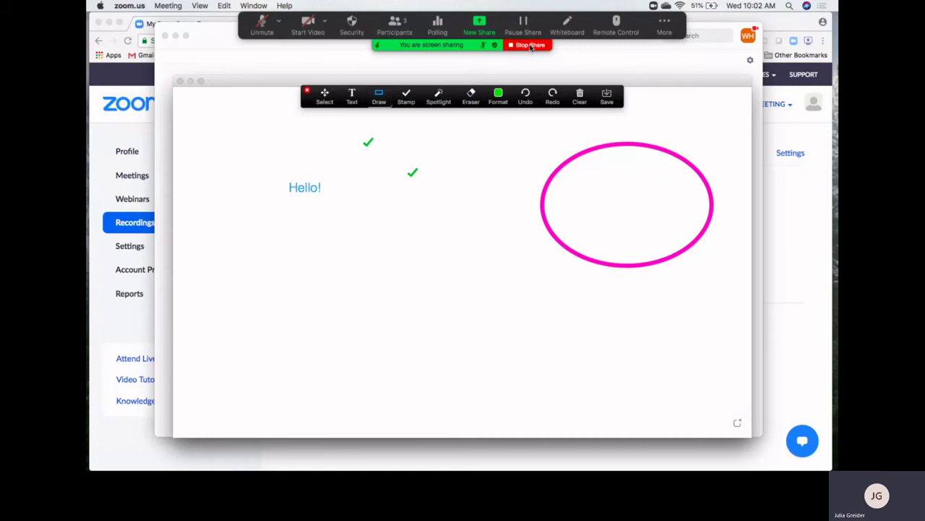
End the whiteboard share, go full screen, and close the share choices with computer sound off
{"action": "left_click", "coordinate": [531, 45]}
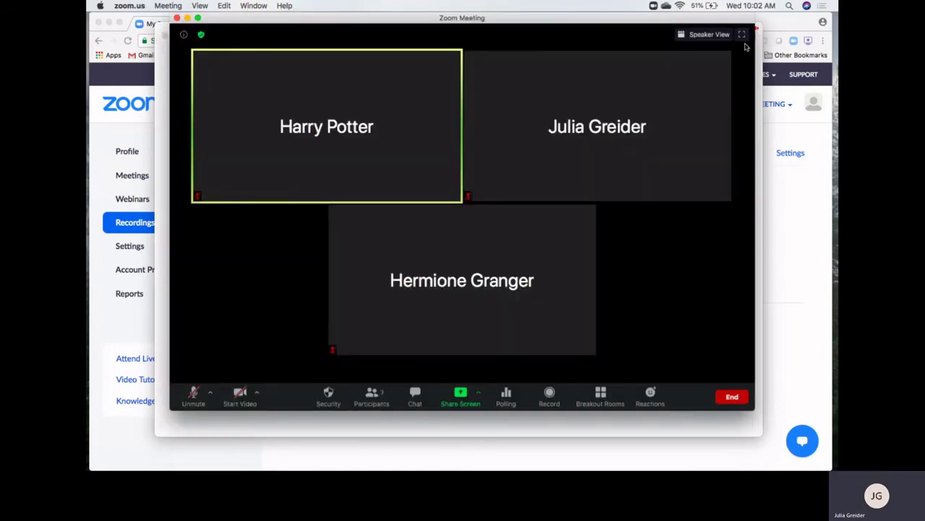
{"action": "left_click", "coordinate": [741, 35]}
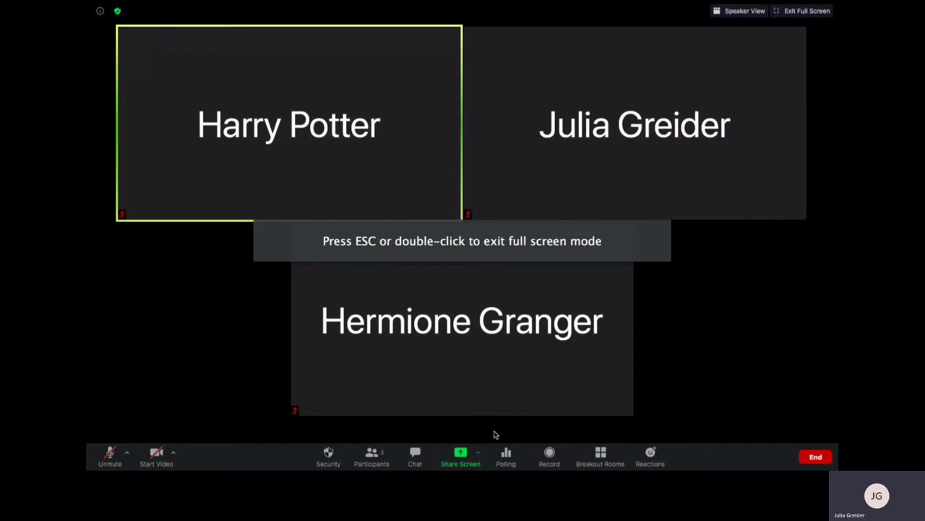
{"action": "left_click", "coordinate": [458, 455]}
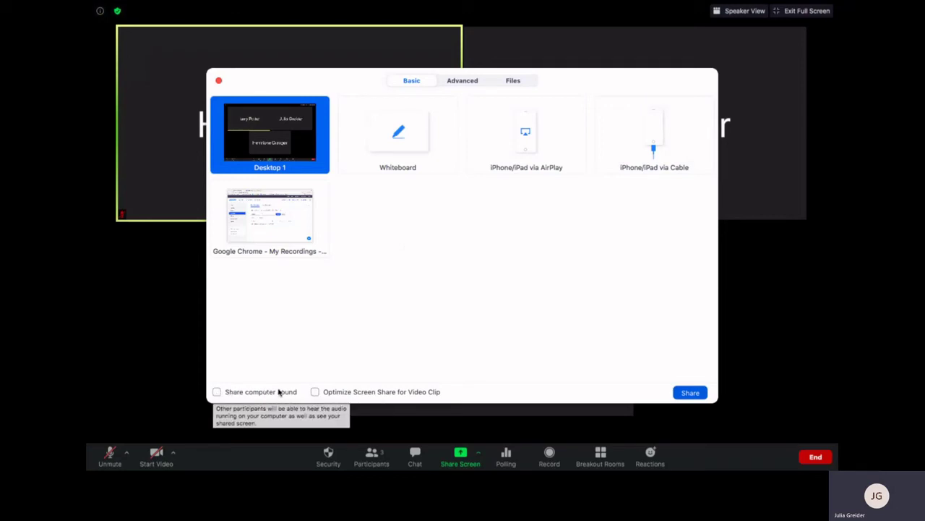
{"action": "left_click", "coordinate": [217, 393]}
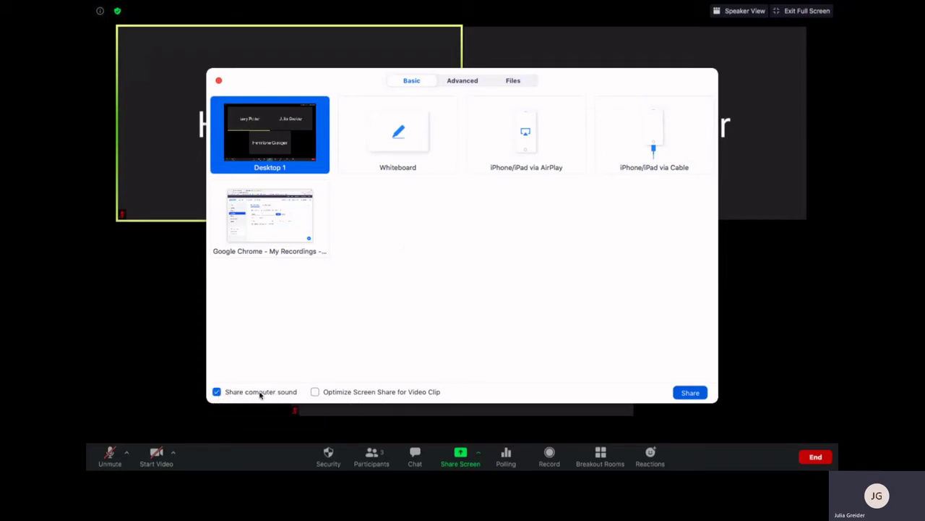
{"action": "left_click", "coordinate": [216, 392]}
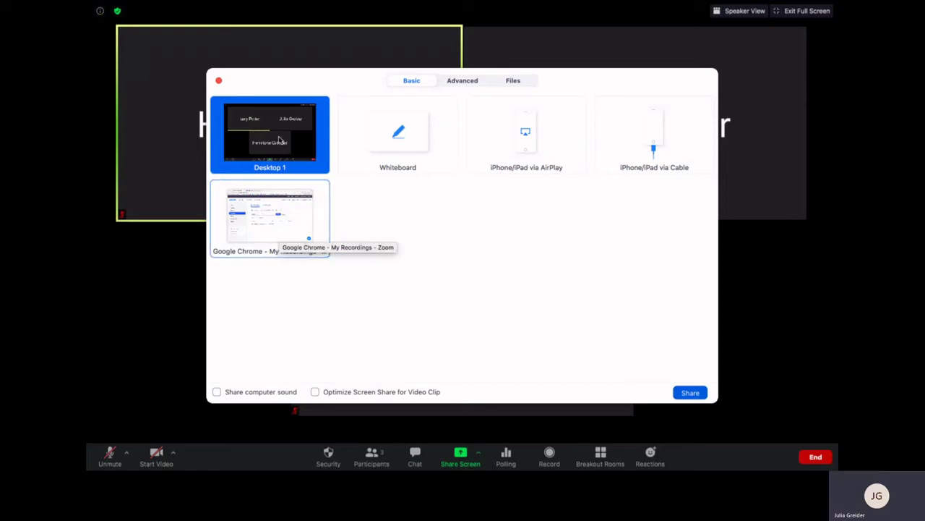
{"action": "left_click", "coordinate": [216, 391]}
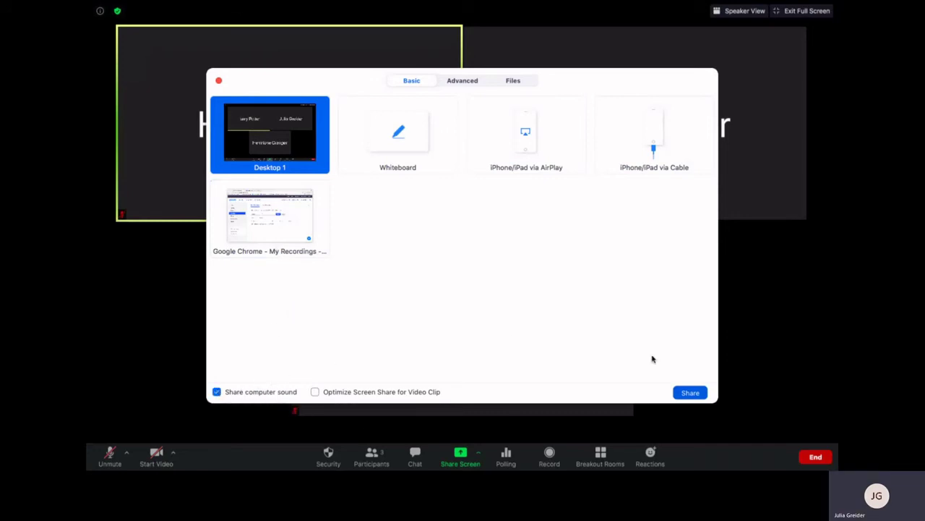
{"action": "left_click", "coordinate": [217, 391]}
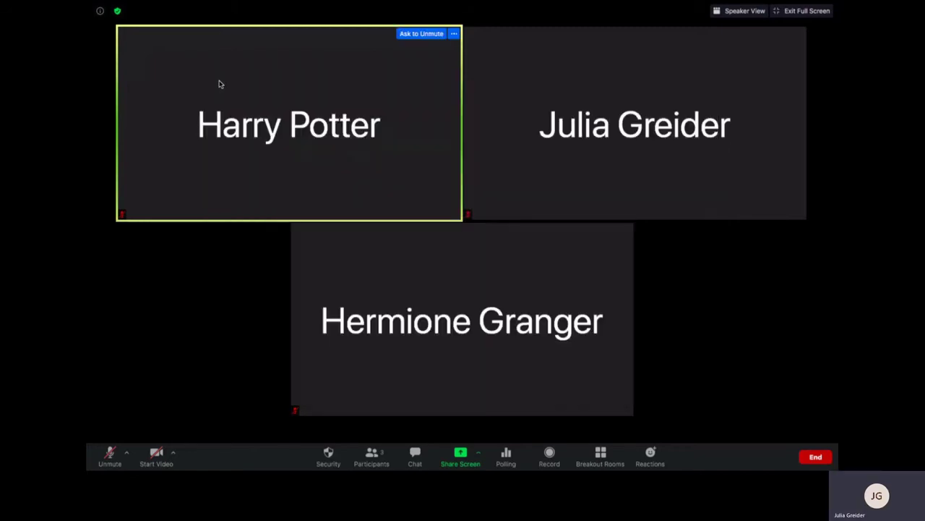
{"action": "left_click", "coordinate": [219, 81]}
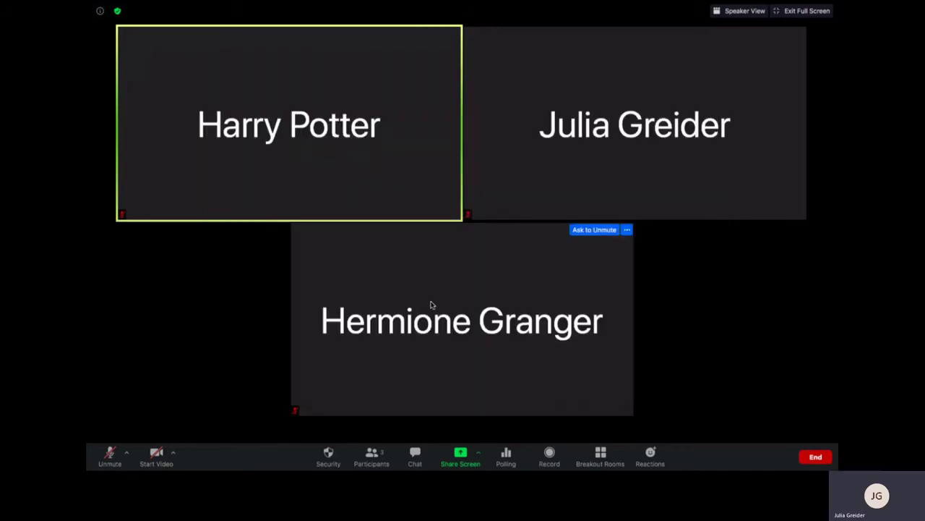
{"action": "left_click", "coordinate": [478, 455]}
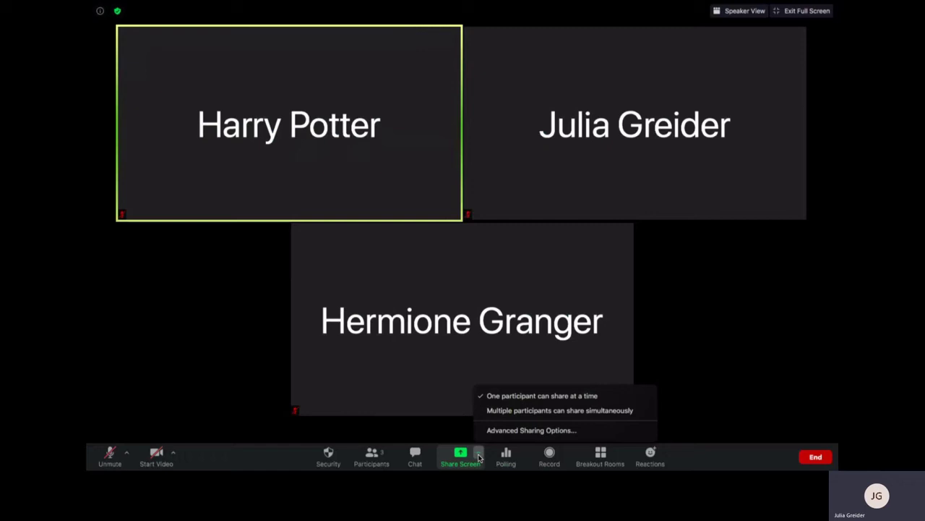
{"action": "left_click", "coordinate": [515, 431]}
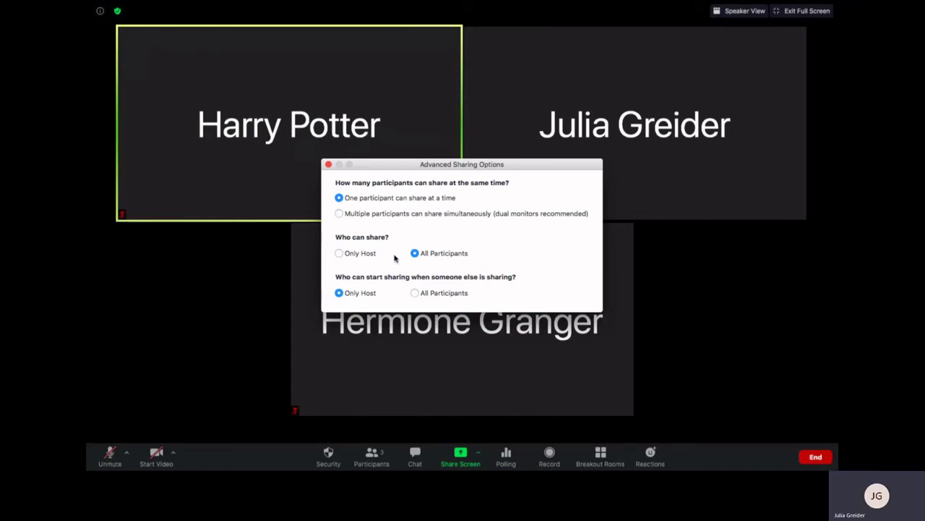
{"action": "left_click", "coordinate": [339, 254]}
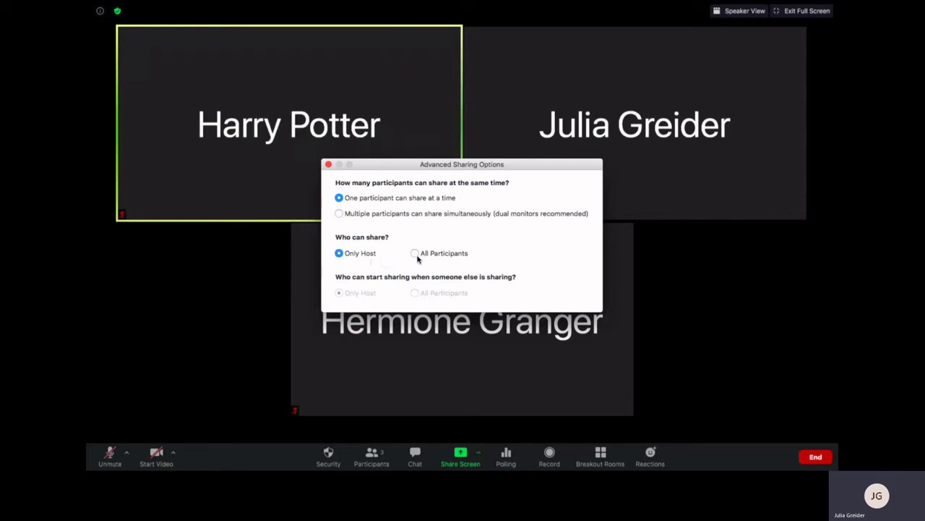
{"action": "left_click", "coordinate": [414, 253]}
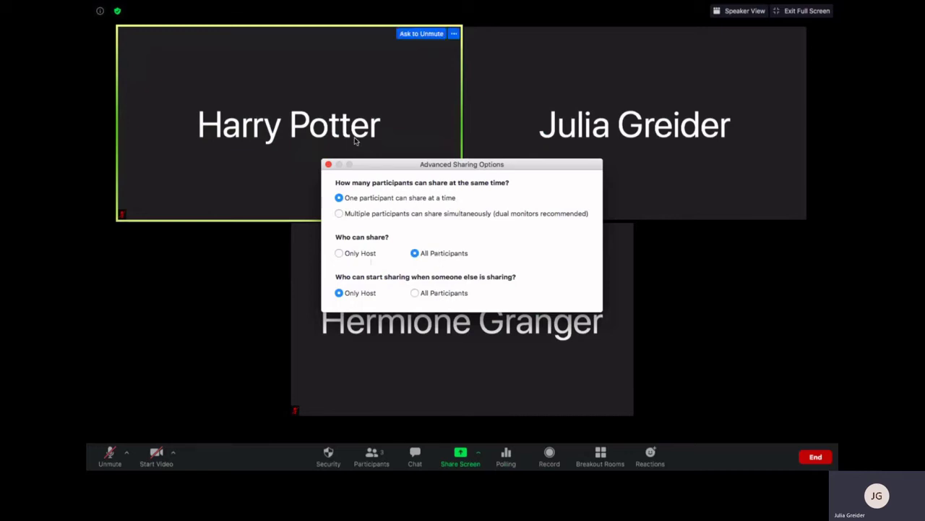
{"action": "left_click", "coordinate": [328, 164]}
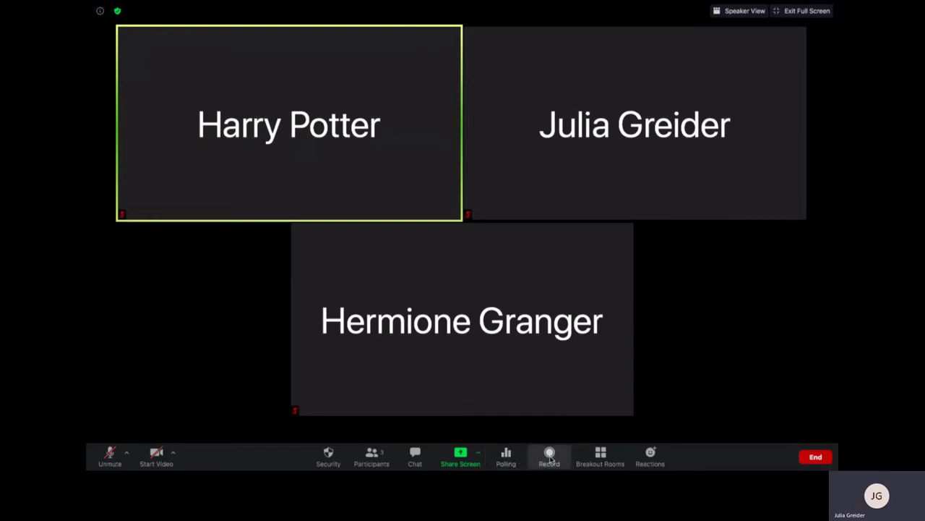
Record the meeting to the cloud briefly, then stop and confirm Stop Recording
{"action": "left_click", "coordinate": [551, 458]}
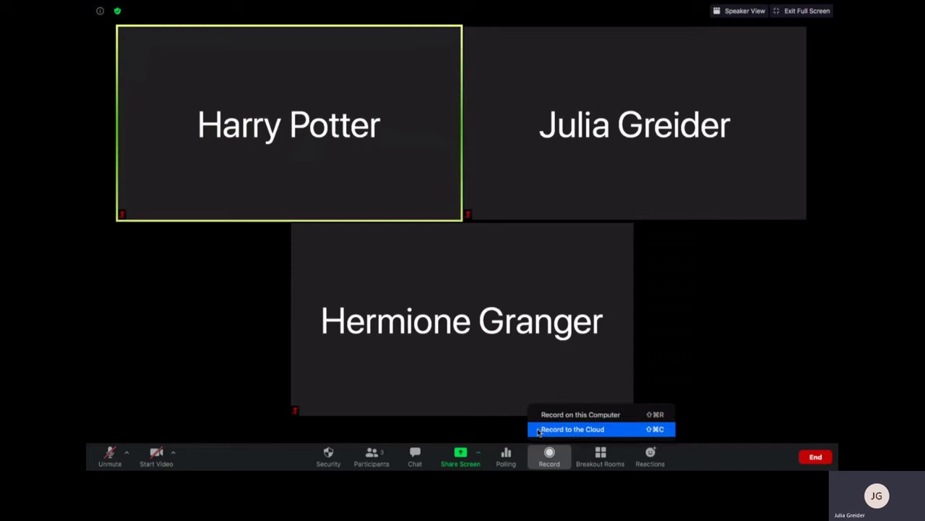
{"action": "left_click", "coordinate": [539, 429]}
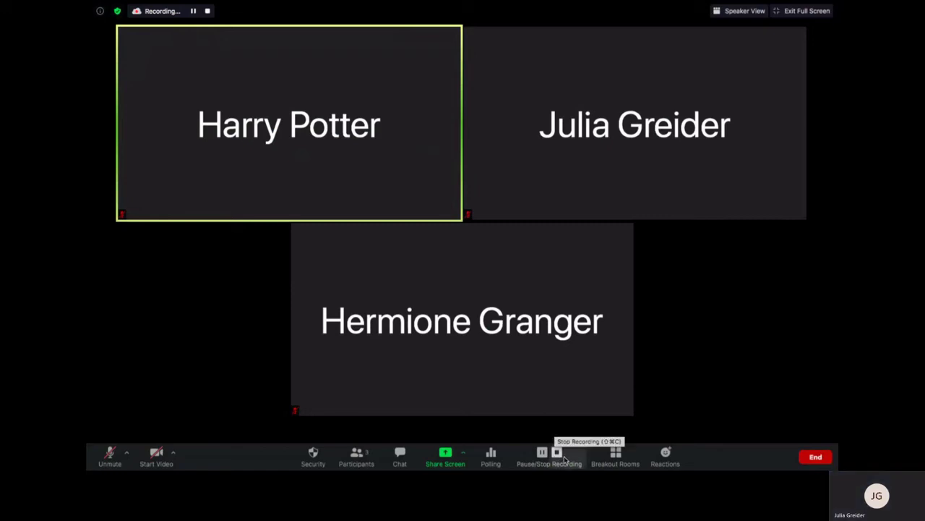
{"action": "left_click", "coordinate": [561, 453]}
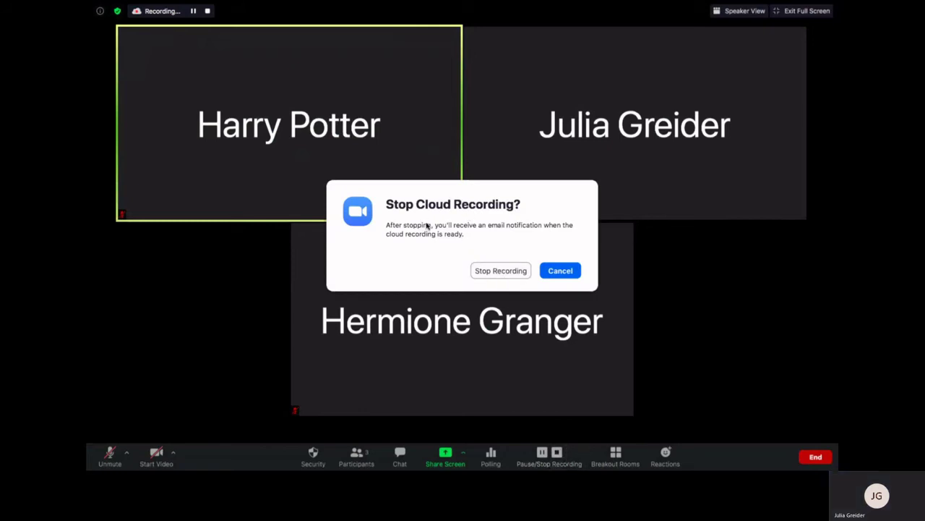
{"action": "left_click", "coordinate": [502, 271]}
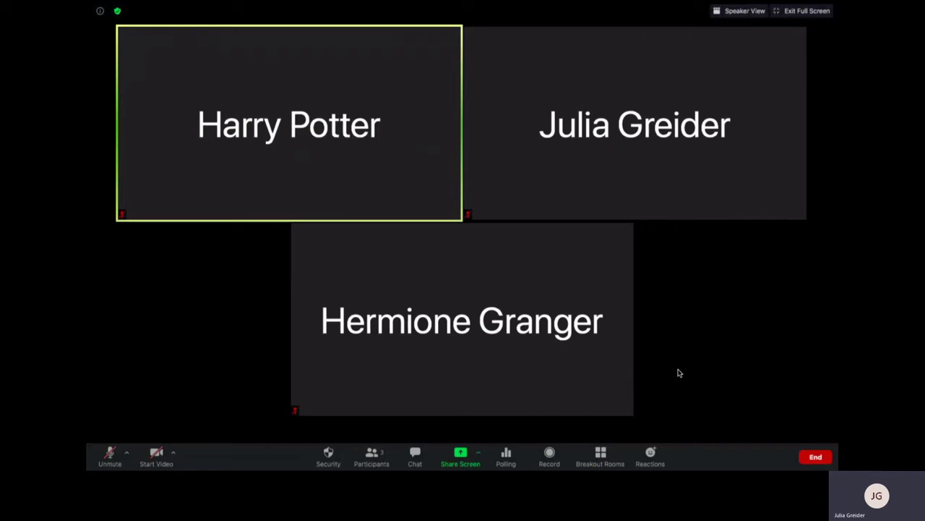
Open Breakout Rooms, offering 2 participants in 1 room assigned automatically
{"action": "mouse_move", "coordinate": [615, 361]}
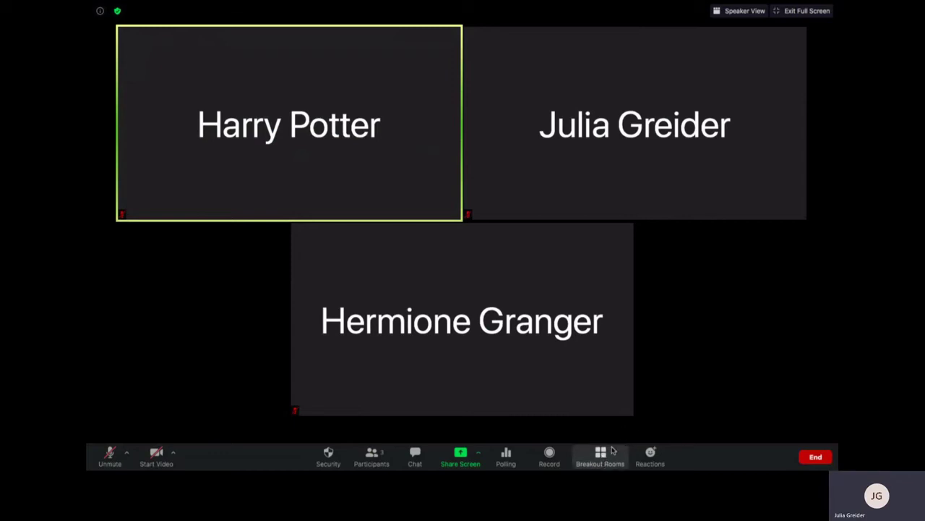
{"action": "left_click", "coordinate": [602, 457]}
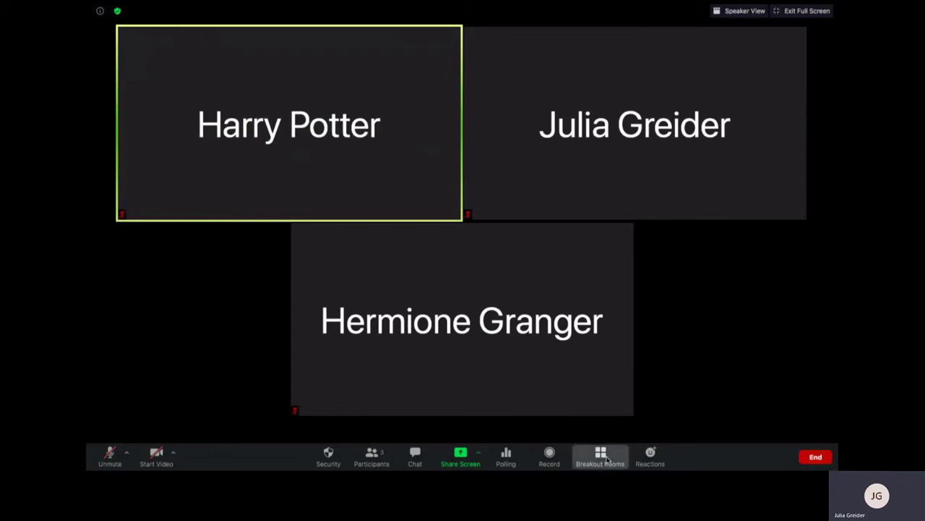
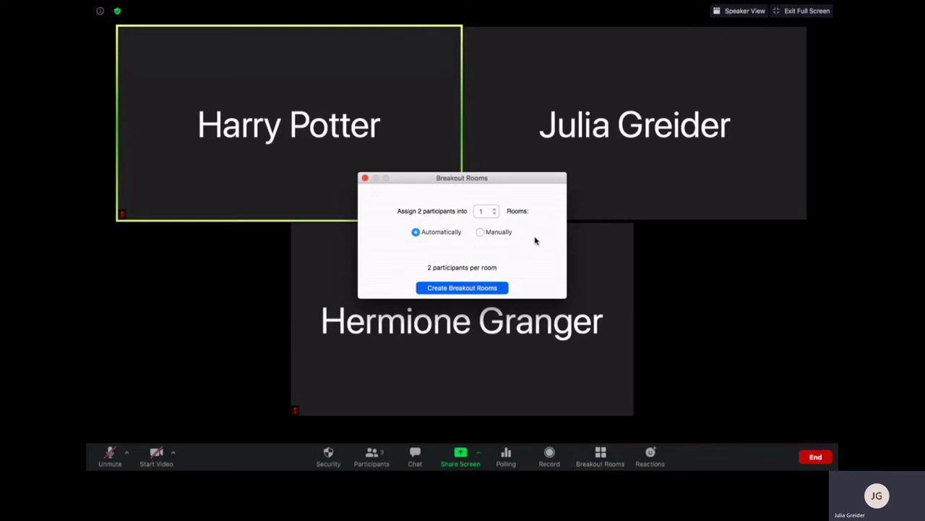
Set the room count to 2, choose manual assignment, and create the breakout rooms
{"action": "left_click", "coordinate": [495, 208]}
{"action": "left_click", "coordinate": [495, 208]}
{"action": "left_click", "coordinate": [495, 214]}
{"action": "left_click", "coordinate": [480, 232]}
{"action": "left_click", "coordinate": [454, 288]}
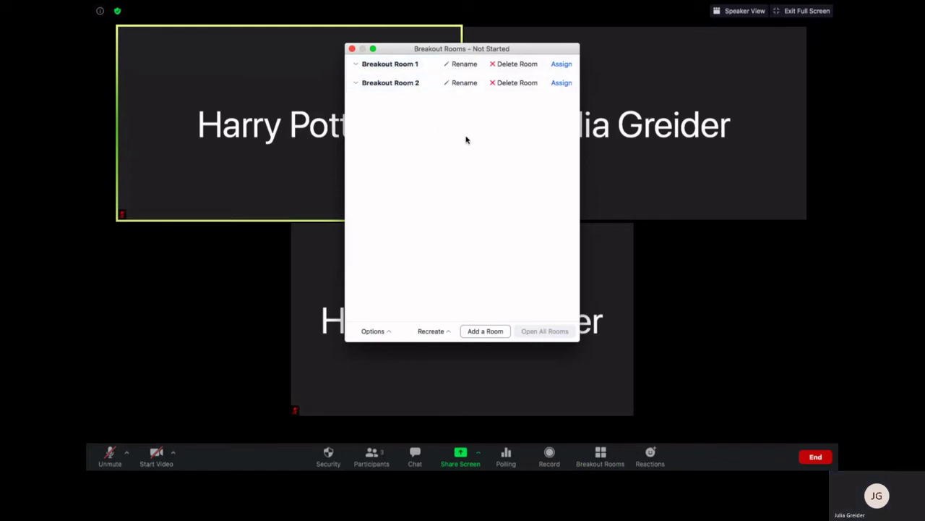
Rename Breakout Room 1 to 'Gryffindor'
{"action": "left_click", "coordinate": [461, 64]}
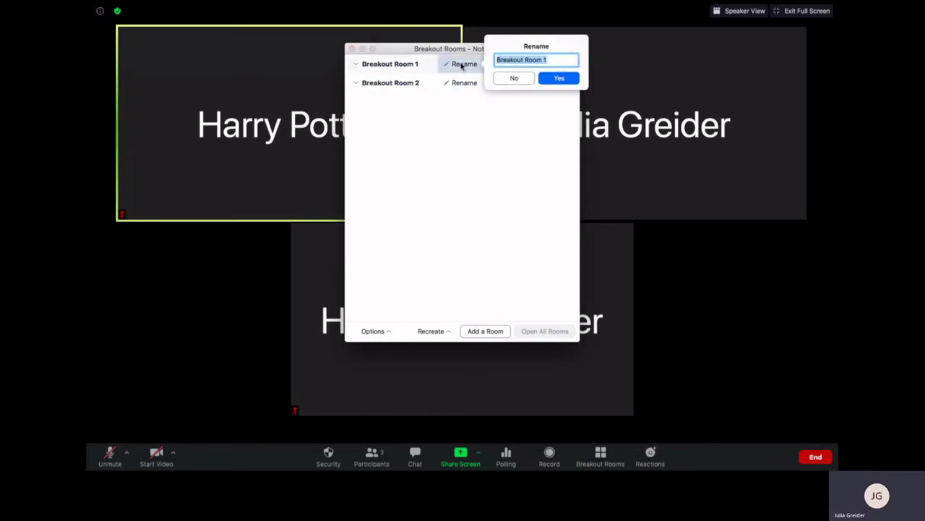
{"action": "type", "text": "Gryffindor"}
{"action": "left_click", "coordinate": [561, 78]}
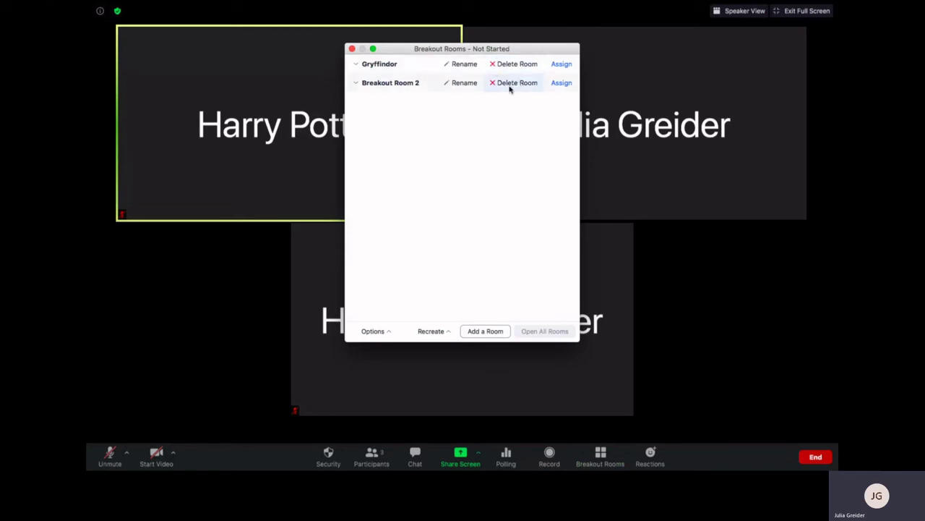
Assign one participant to Gryffindor and the other participant to Breakout Room 2
{"action": "left_click", "coordinate": [562, 65]}
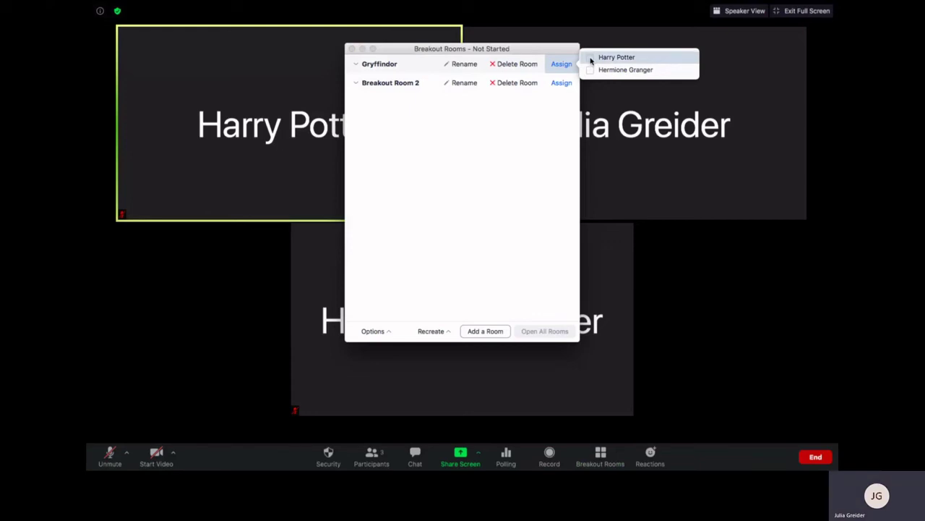
{"action": "left_click", "coordinate": [590, 58]}
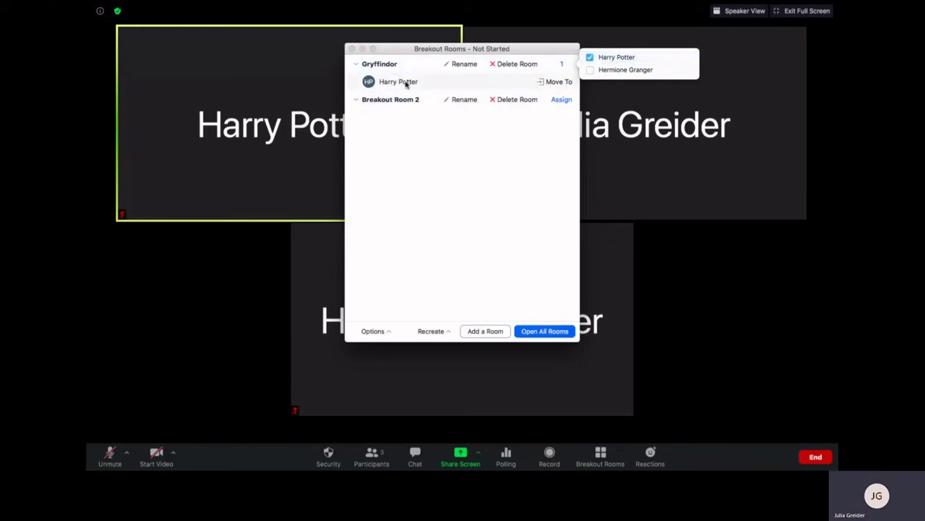
{"action": "left_click", "coordinate": [561, 100]}
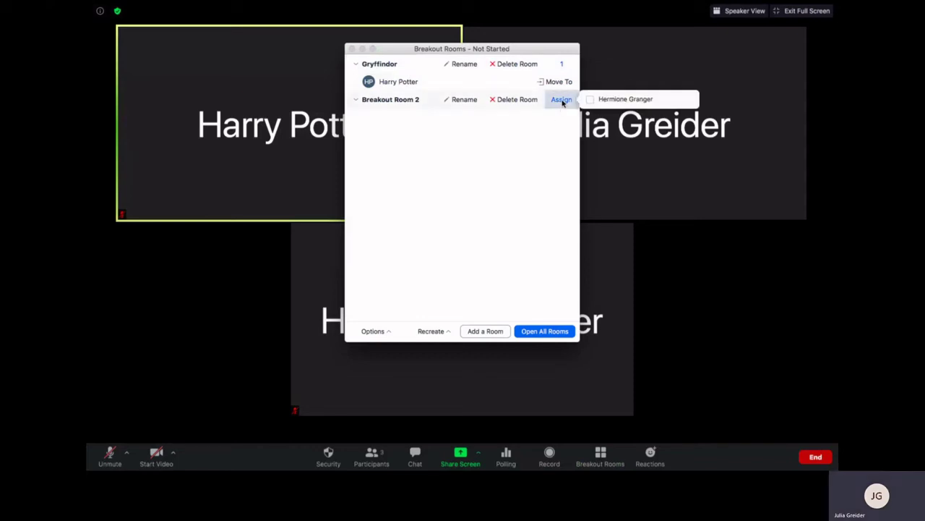
{"action": "left_click", "coordinate": [590, 99]}
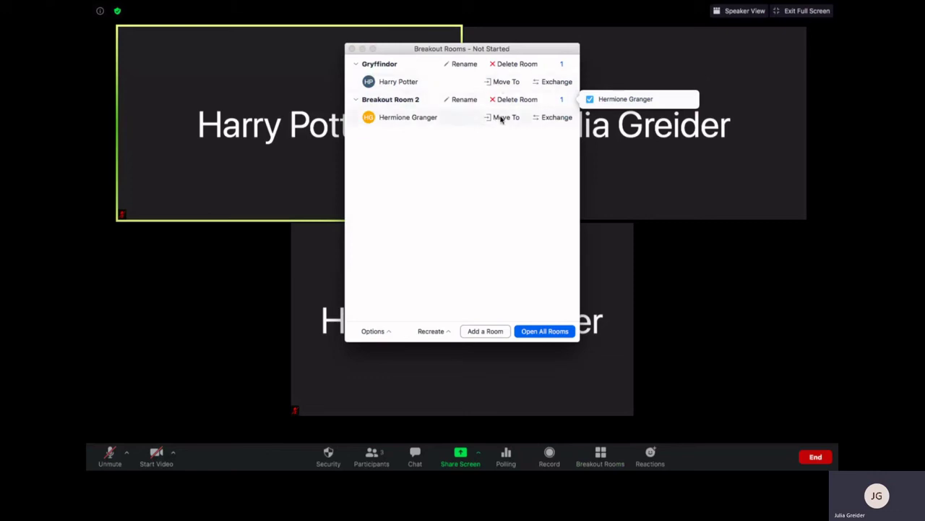
{"action": "left_click", "coordinate": [451, 176]}
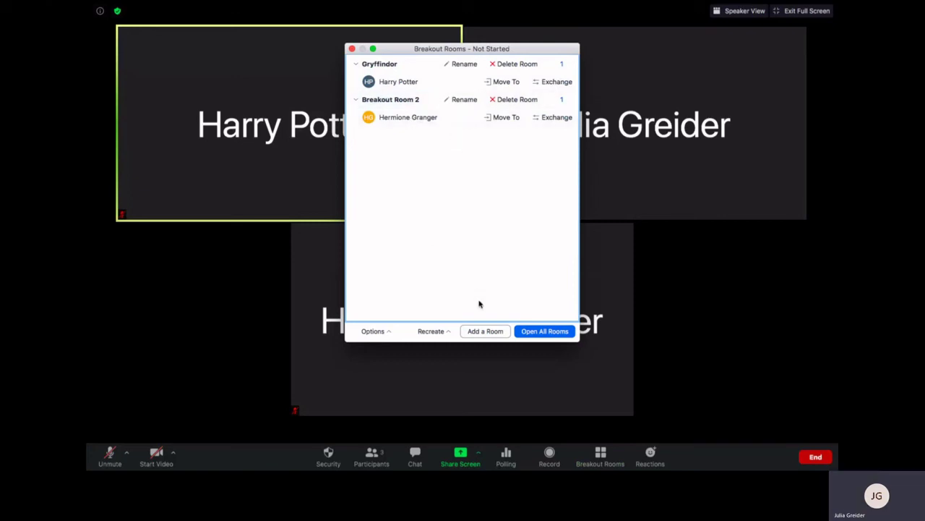
In the breakout room options, have rooms close automatically after 10 minutes instead of 30
{"action": "left_click", "coordinate": [373, 331]}
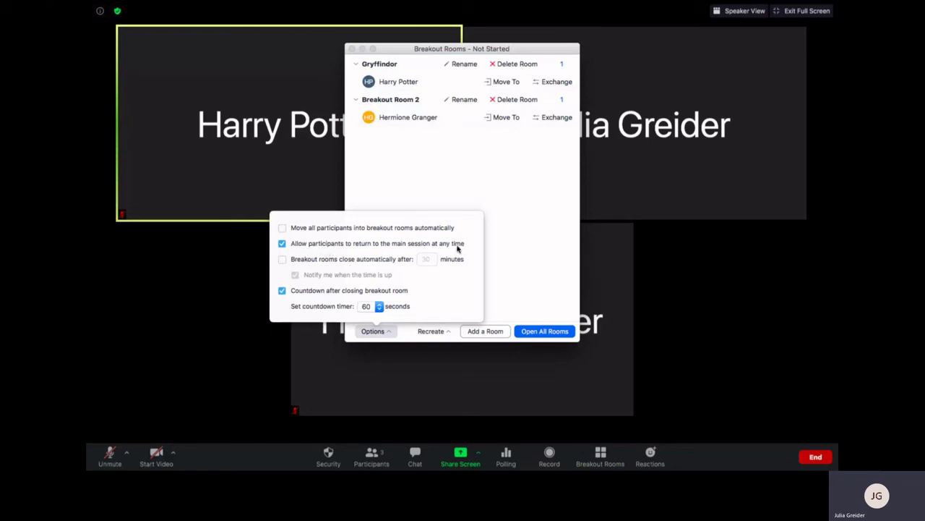
{"action": "left_click", "coordinate": [281, 261]}
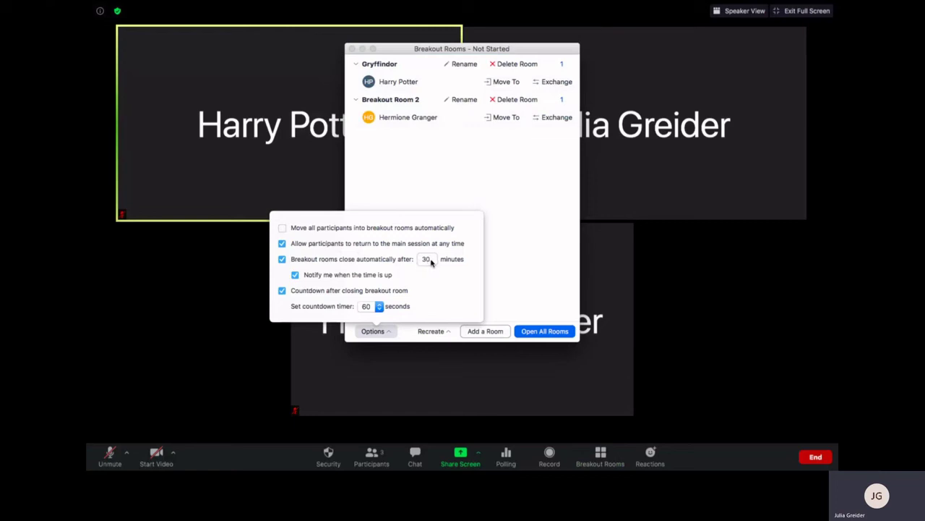
{"action": "left_click_drag", "start_coordinate": [436, 261], "coordinate": [418, 261]}
{"action": "type", "text": "10"}
Open all breakout rooms, dismiss the broadcast message box unsent, then close all rooms
{"action": "left_click", "coordinate": [493, 293]}
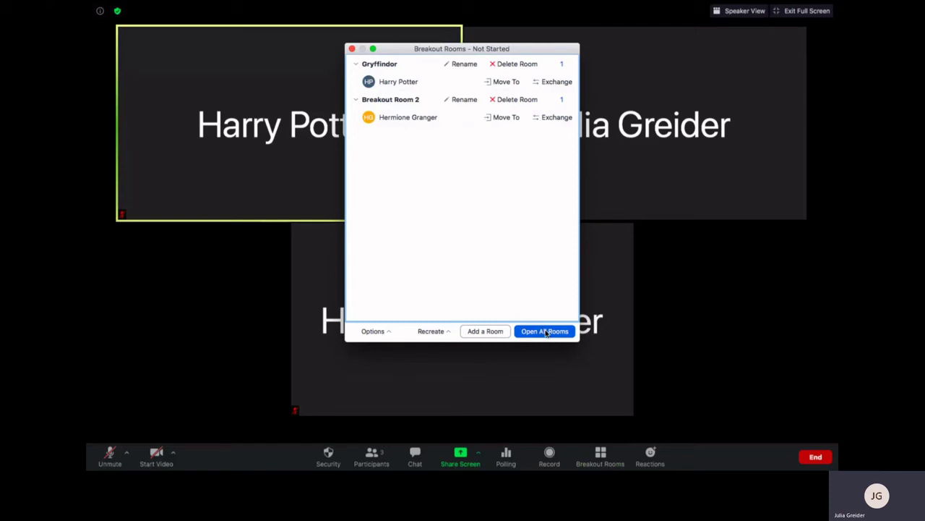
{"action": "left_click", "coordinate": [546, 333]}
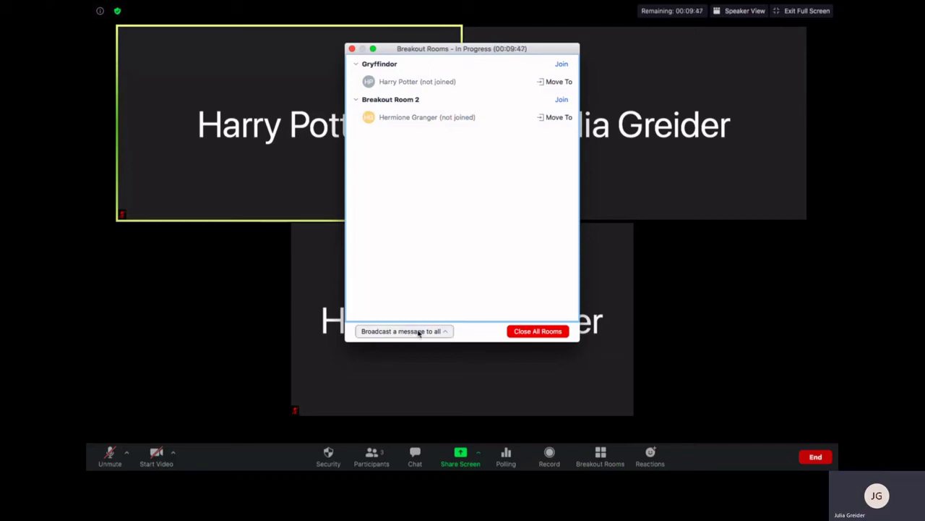
{"action": "left_click", "coordinate": [418, 333]}
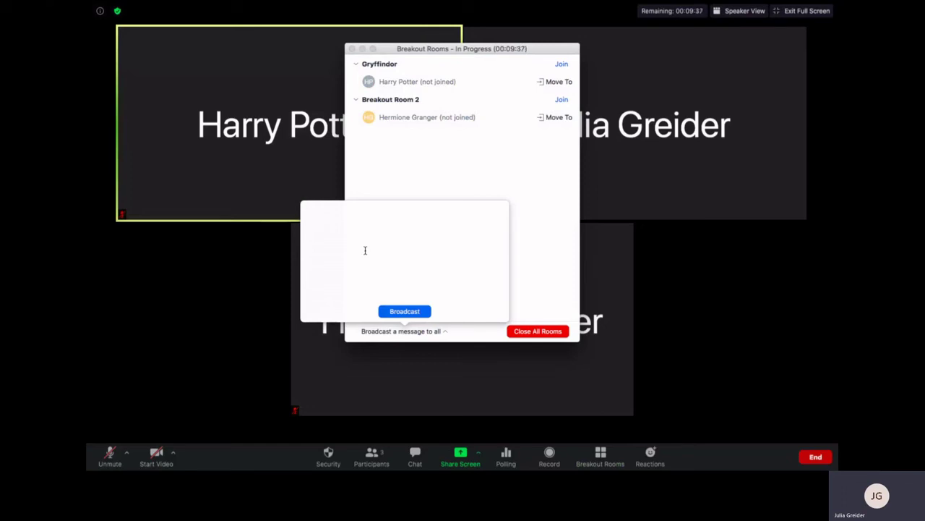
{"action": "left_click", "coordinate": [549, 283]}
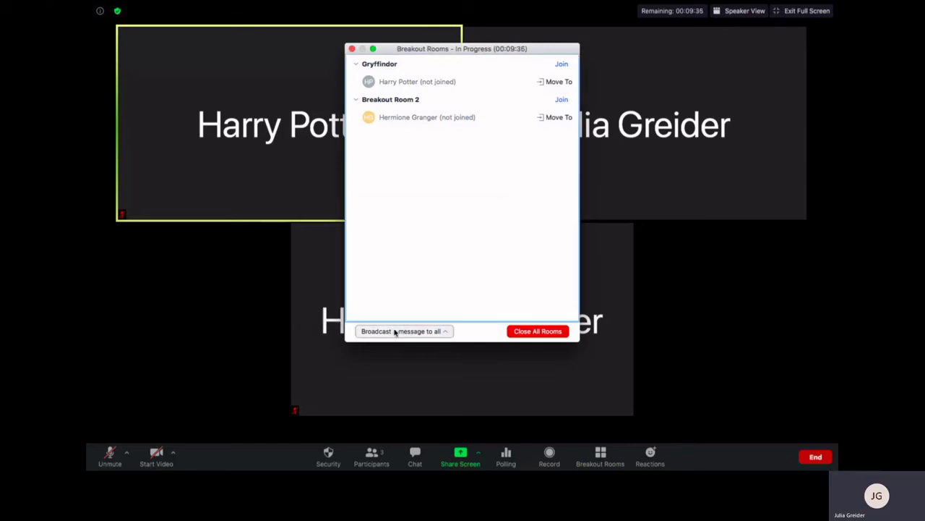
{"action": "mouse_move", "coordinate": [532, 355]}
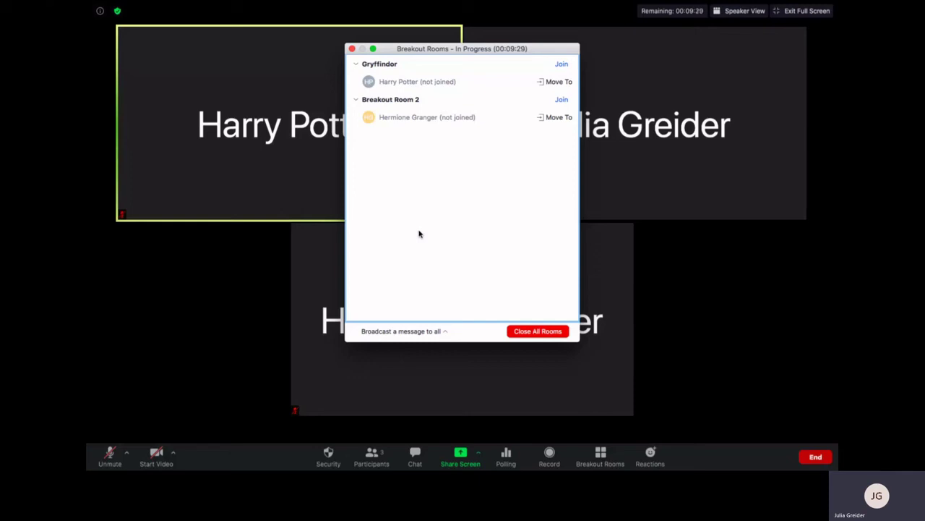
{"action": "left_click", "coordinate": [533, 332]}
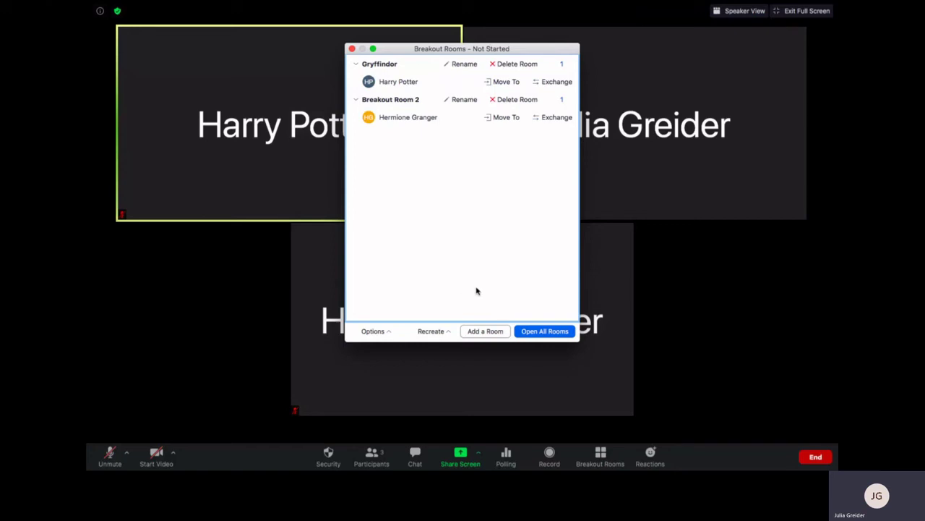
Close the Breakout Rooms window and send a thumbs-up reaction to the meeting
{"action": "left_click", "coordinate": [352, 49]}
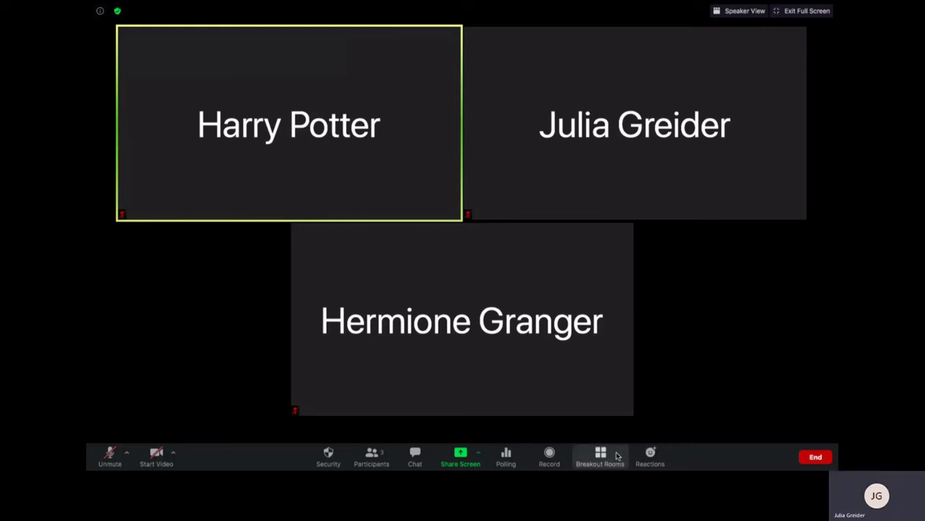
{"action": "left_click", "coordinate": [659, 464]}
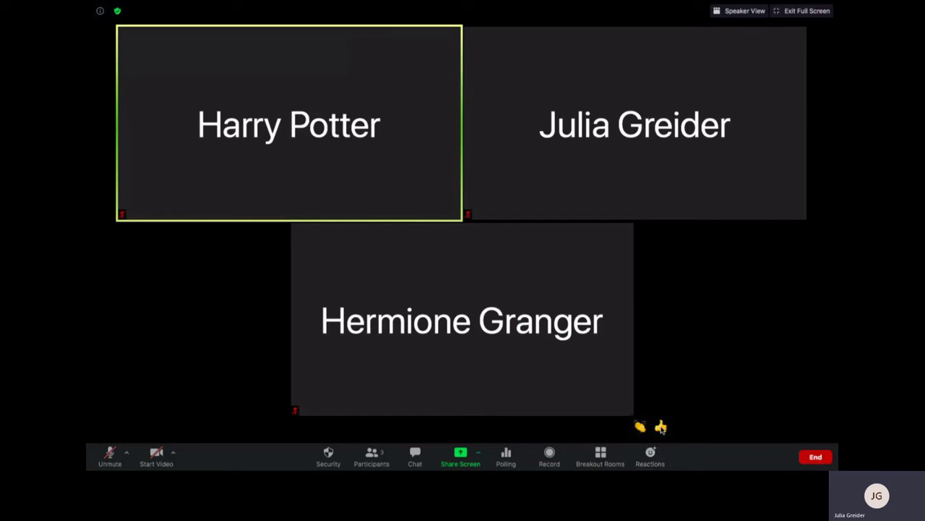
{"action": "left_click", "coordinate": [660, 428]}
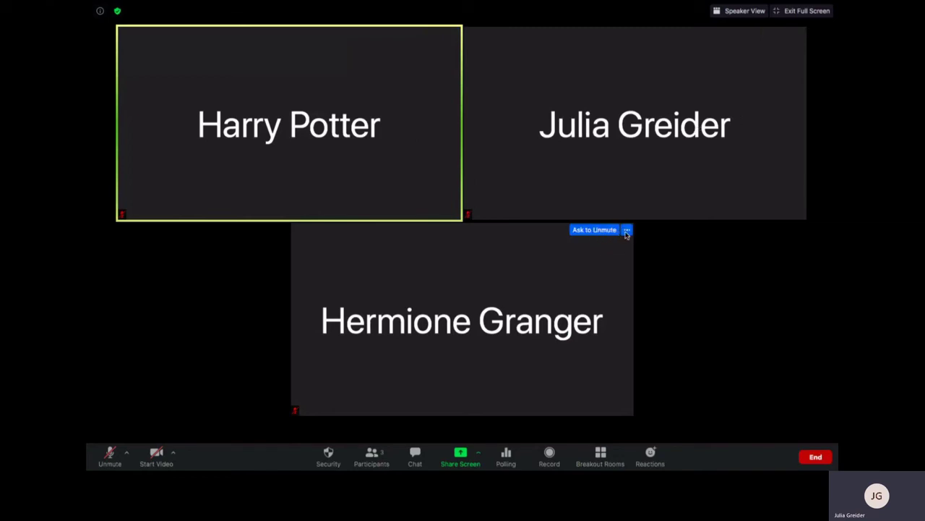
Show a participant tile's options menu, then the options for the host's own tile
{"action": "left_click", "coordinate": [627, 230]}
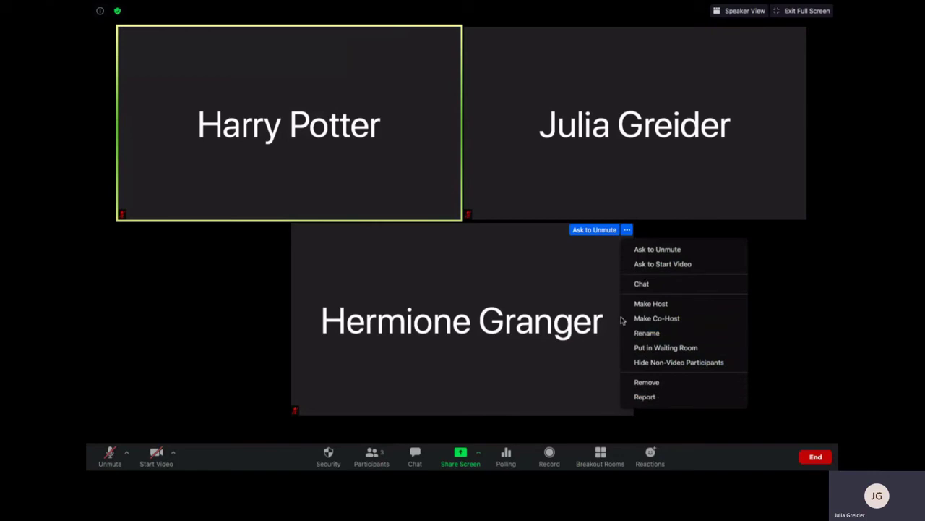
{"action": "right_click", "coordinate": [578, 265]}
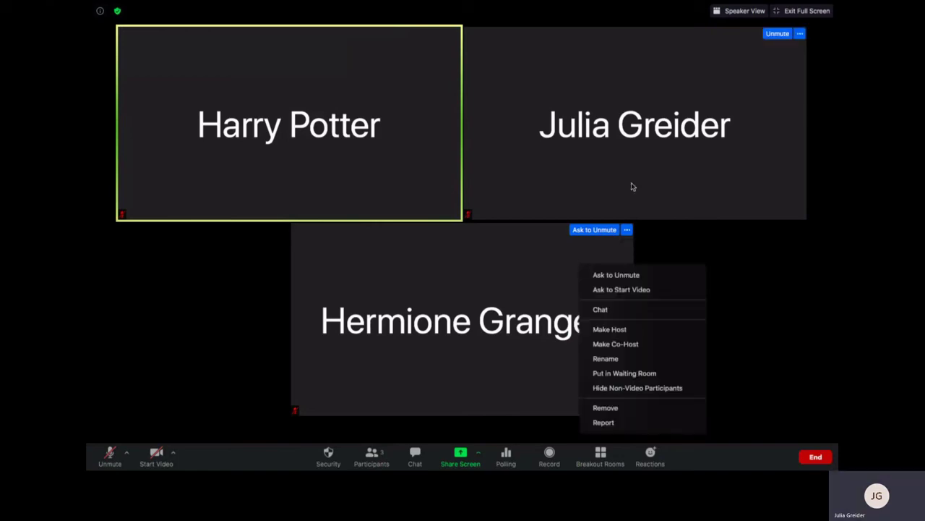
{"action": "left_click", "coordinate": [799, 34]}
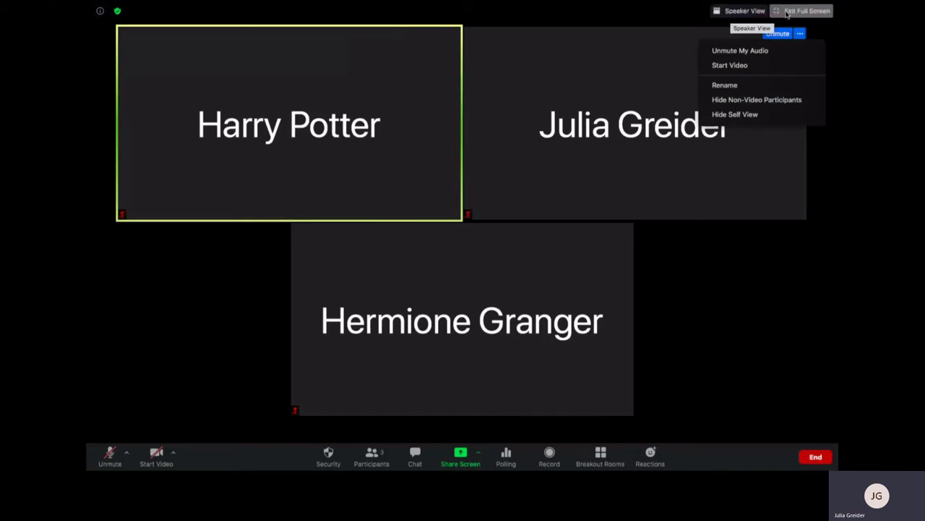
Switch to Speaker View, unmute the microphone, start video, and hide the thumbnail videos
{"action": "left_click", "coordinate": [732, 12]}
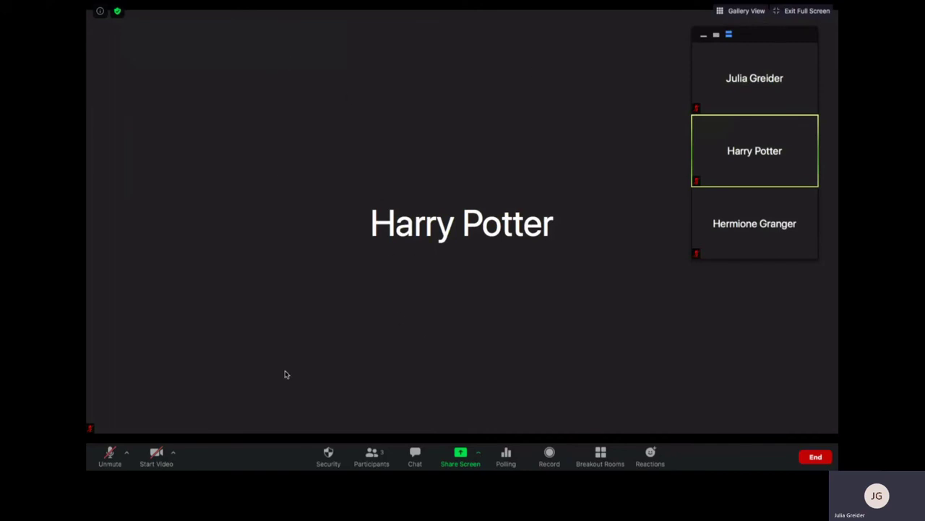
{"action": "left_click", "coordinate": [107, 457]}
{"action": "mouse_move", "coordinate": [731, 175]}
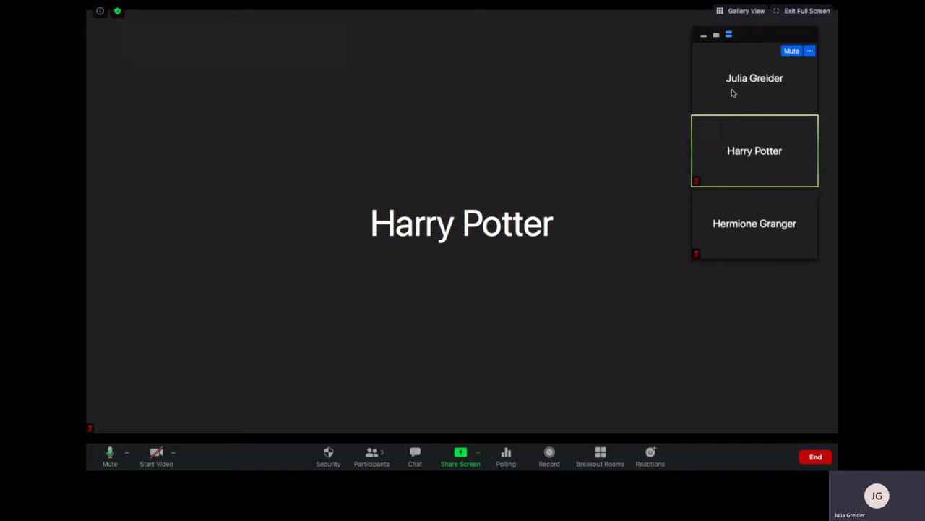
{"action": "left_click", "coordinate": [157, 456]}
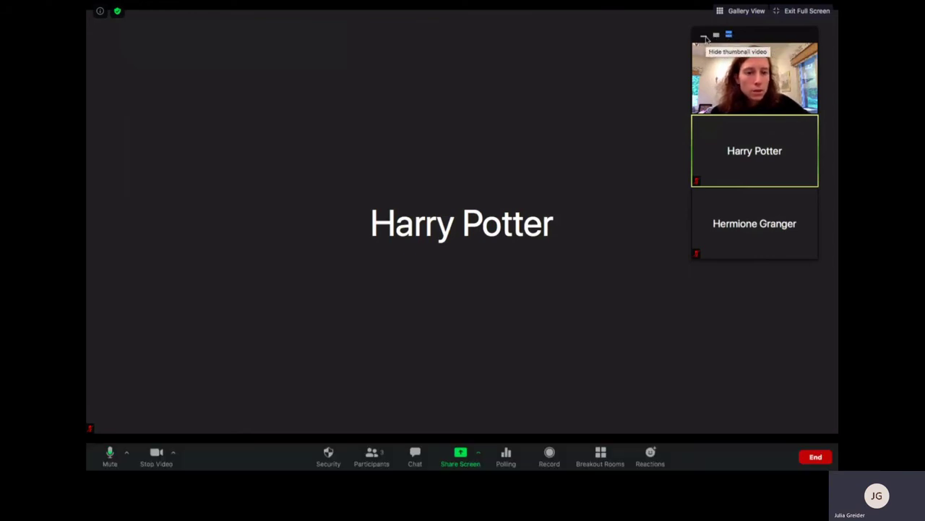
{"action": "left_click", "coordinate": [704, 37]}
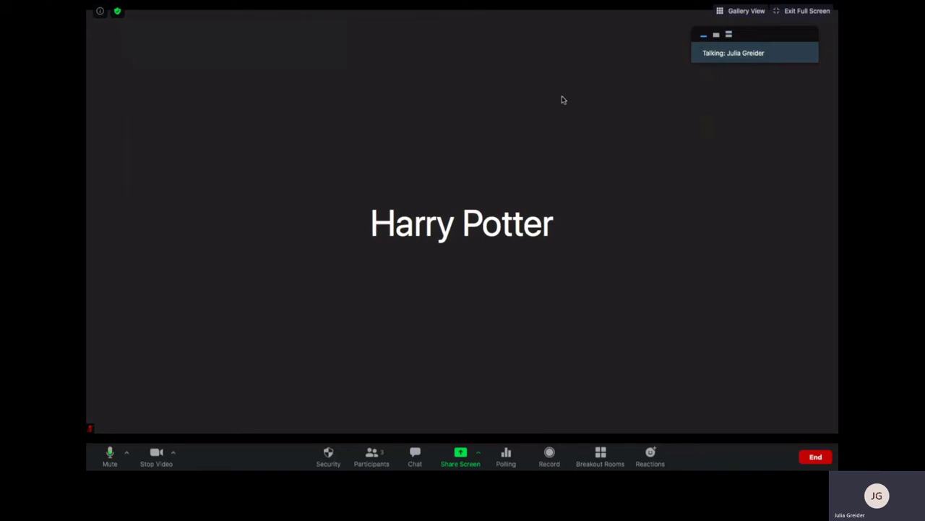
Expand the minimized speaker bar to show the active speaker's video
{"action": "left_click", "coordinate": [716, 36]}
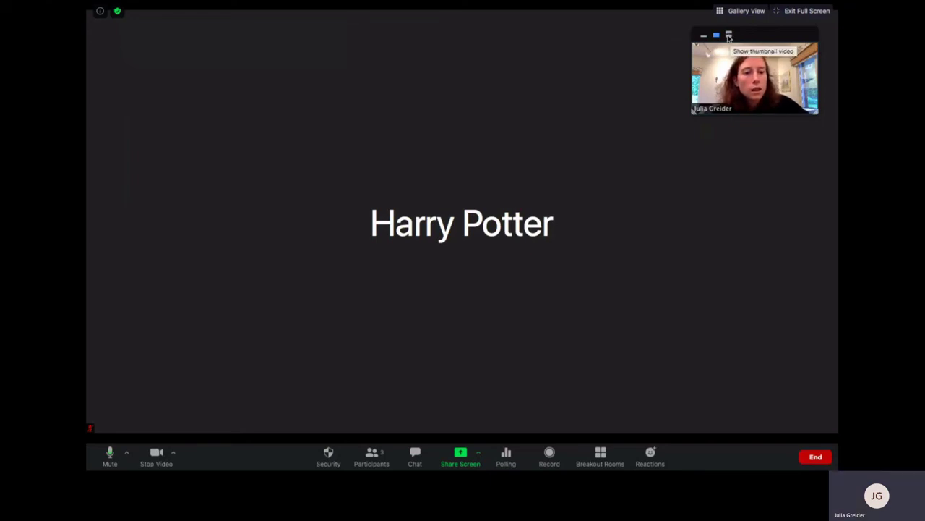
Show every participant's video tile, then open the options menu on your own tile
{"action": "left_click", "coordinate": [730, 36]}
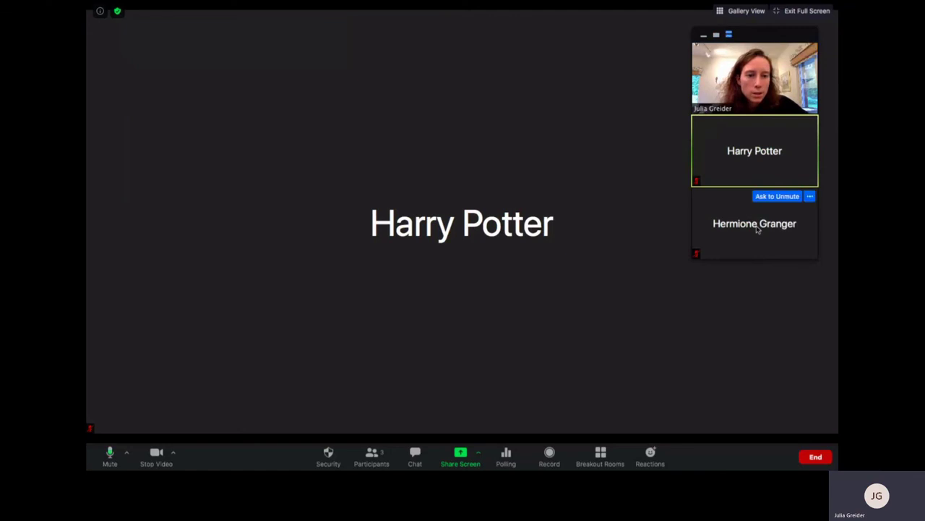
{"action": "mouse_move", "coordinate": [745, 225]}
{"action": "mouse_move", "coordinate": [756, 160]}
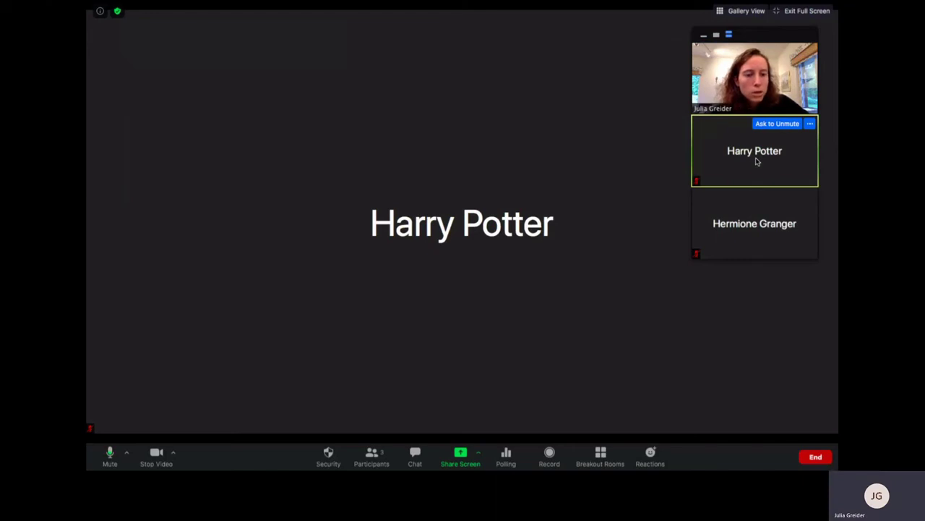
{"action": "mouse_move", "coordinate": [773, 192]}
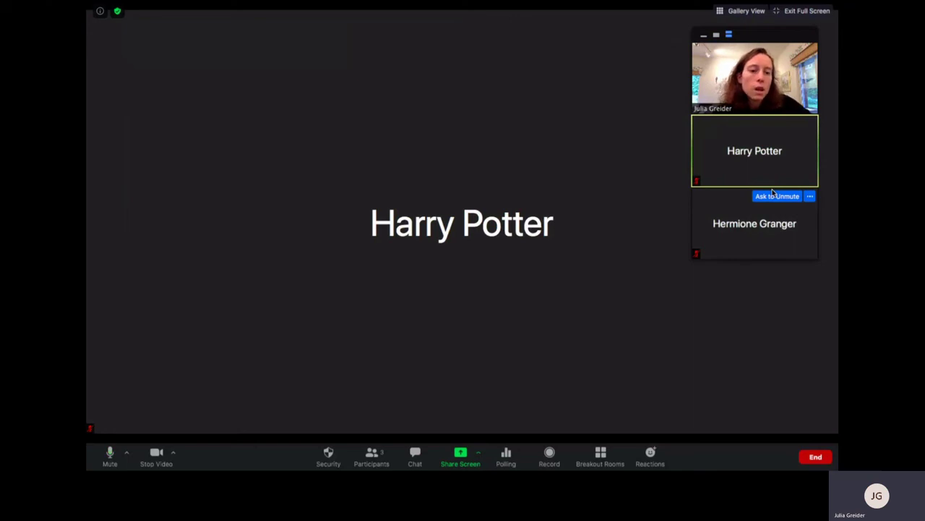
{"action": "left_click", "coordinate": [810, 50]}
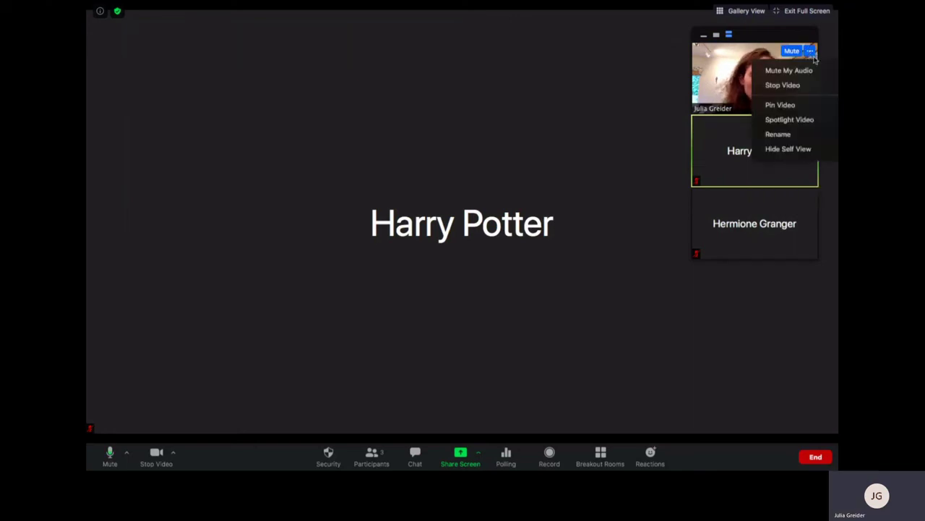
{"action": "left_click", "coordinate": [782, 106]}
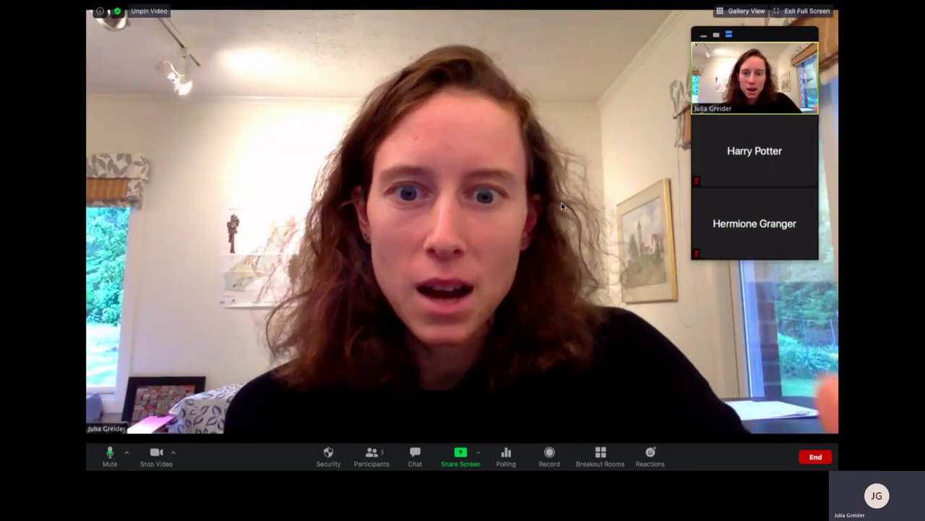
{"action": "mouse_move", "coordinate": [746, 186]}
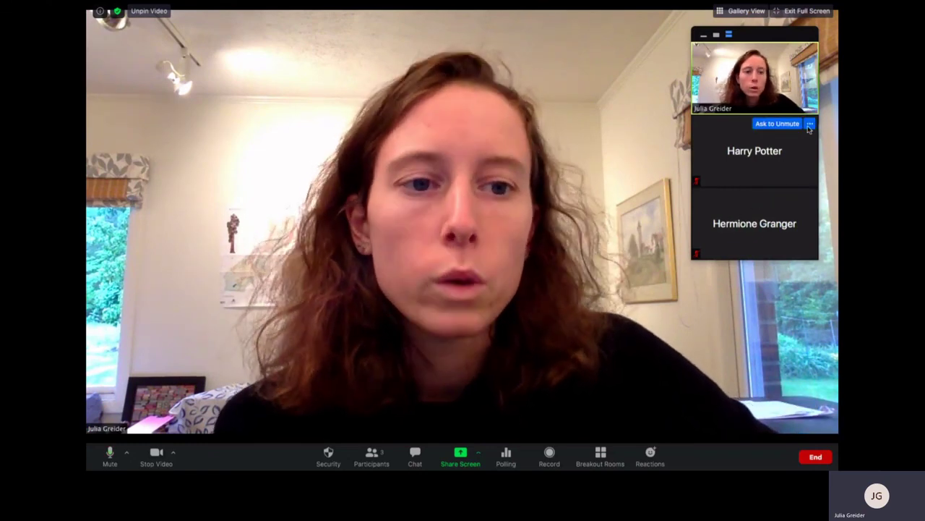
{"action": "left_click", "coordinate": [810, 124]}
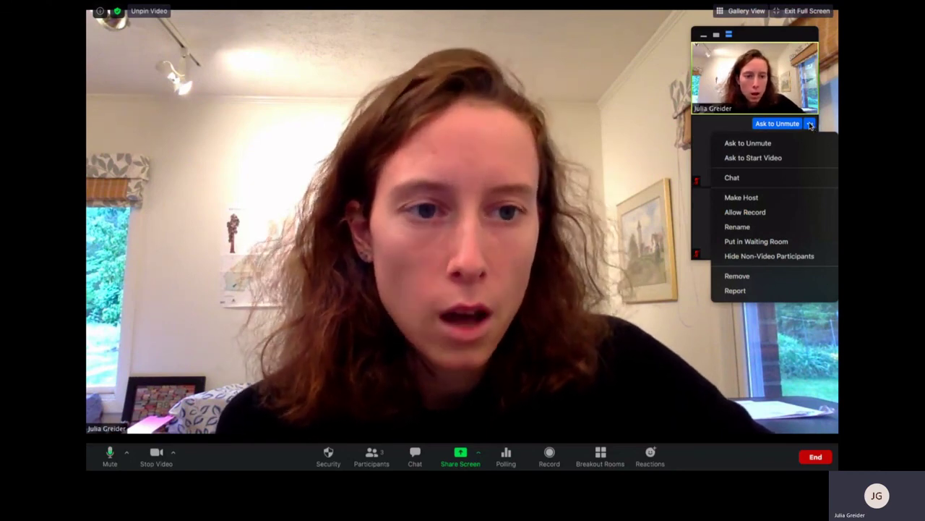
{"action": "left_click", "coordinate": [810, 126]}
{"action": "left_click", "coordinate": [811, 126]}
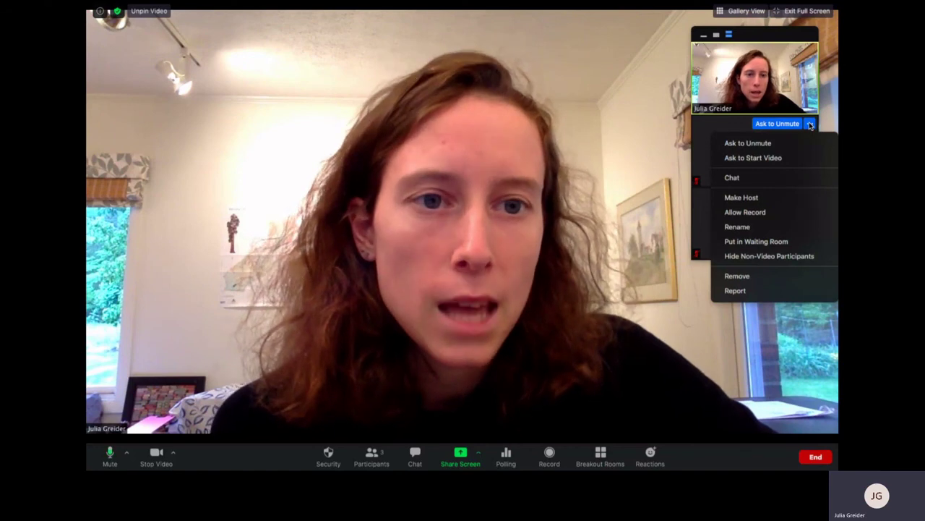
{"action": "left_click", "coordinate": [710, 125]}
{"action": "right_click", "coordinate": [709, 125]}
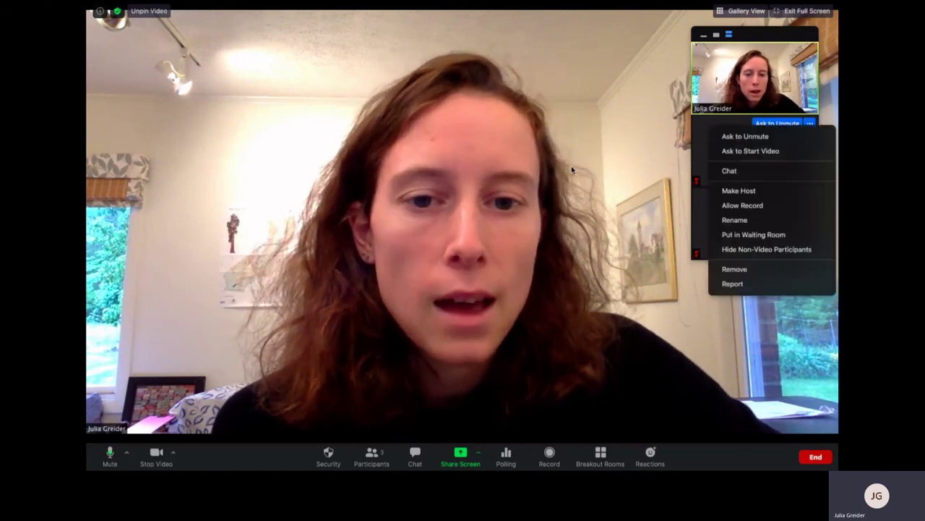
{"action": "left_click", "coordinate": [571, 166]}
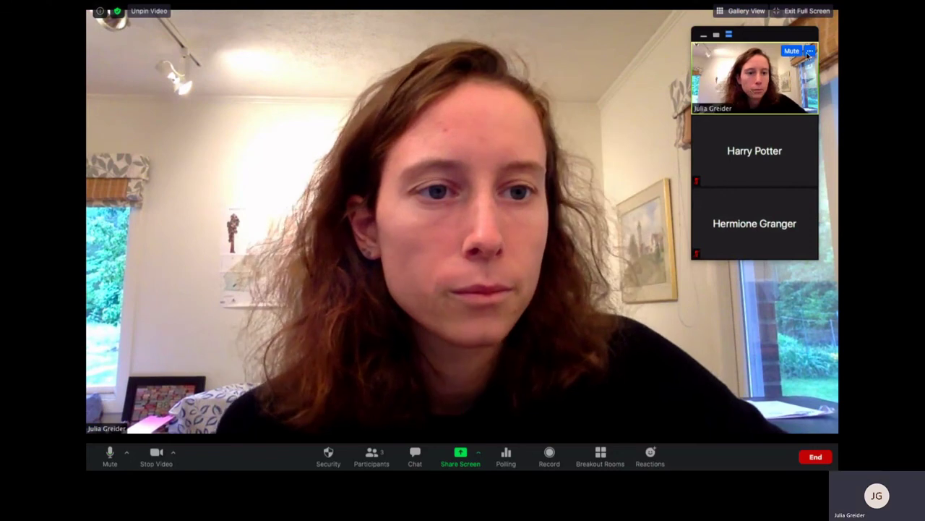
{"action": "left_click", "coordinate": [811, 51]}
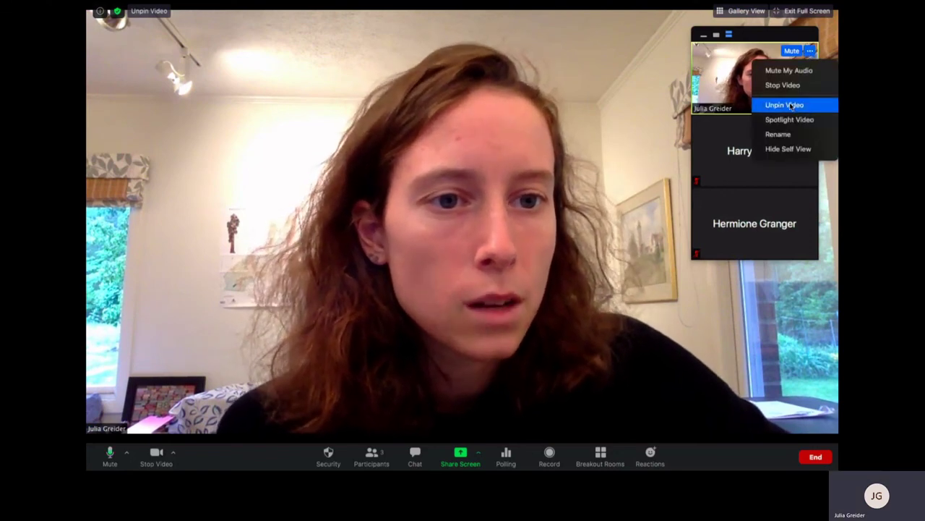
{"action": "left_click", "coordinate": [793, 106]}
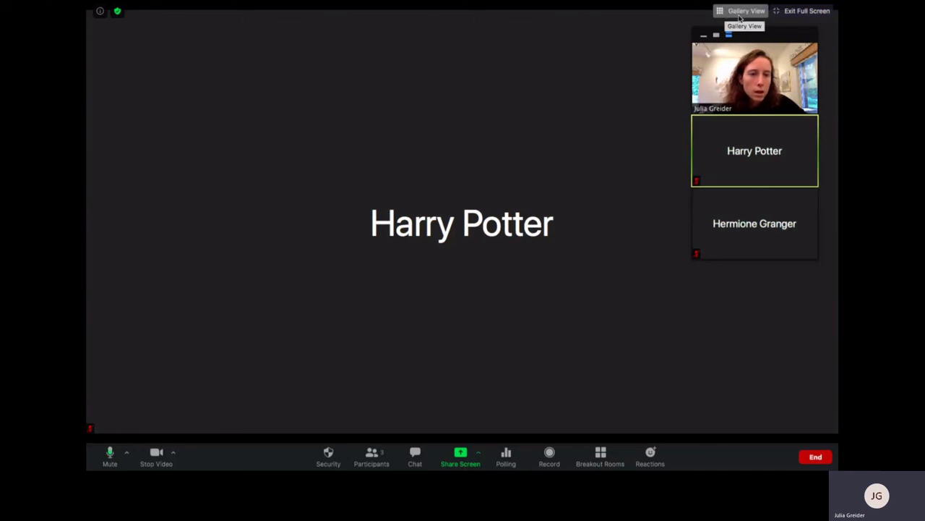
Switch to Gallery View, leave full screen, stop your video, and bring the Zoom web portal forward
{"action": "left_click", "coordinate": [738, 12]}
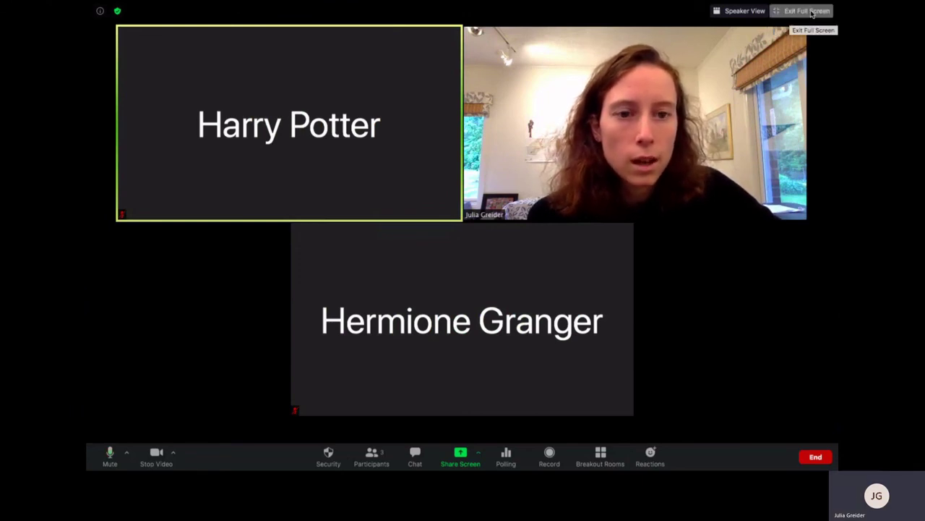
{"action": "left_click", "coordinate": [808, 11]}
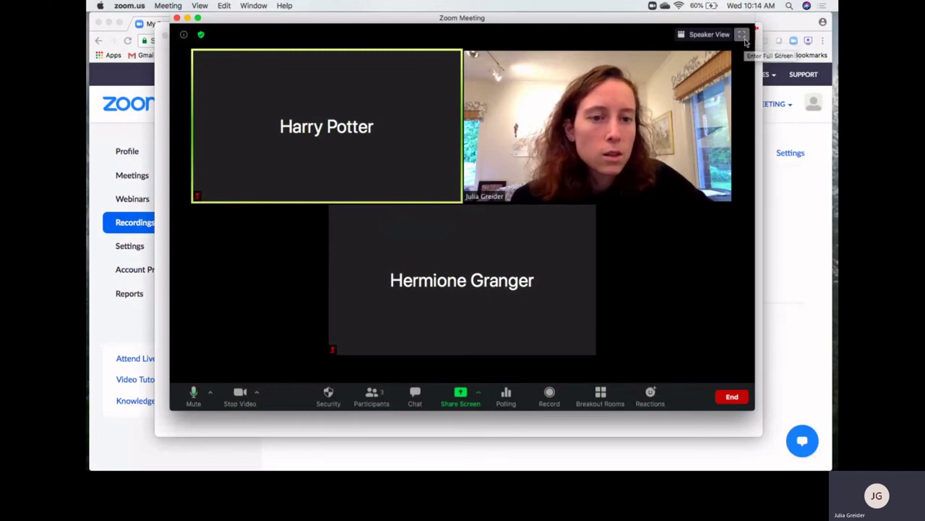
{"action": "left_click", "coordinate": [745, 37]}
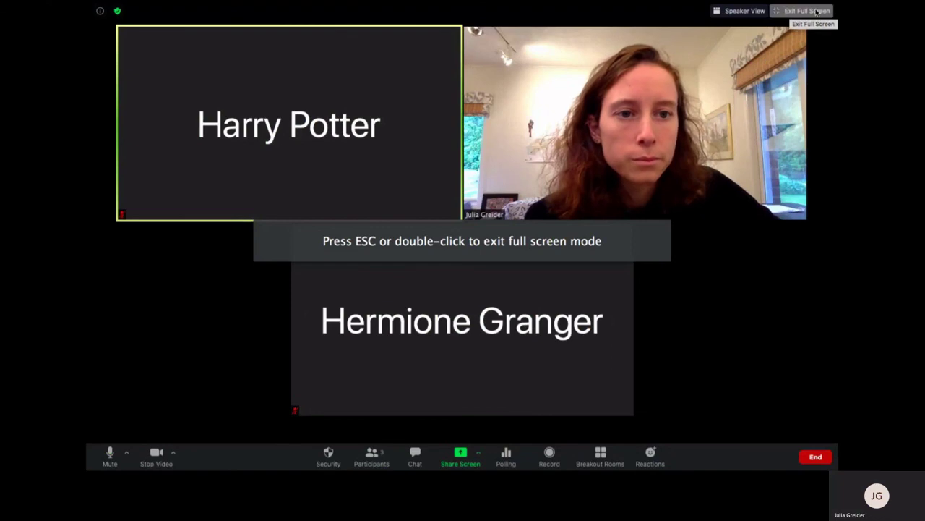
{"action": "left_click", "coordinate": [817, 11]}
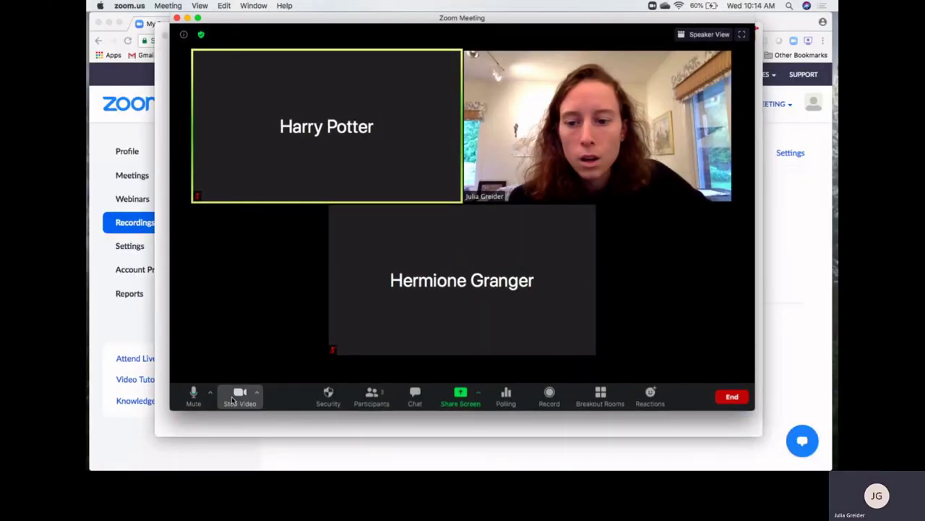
{"action": "left_click", "coordinate": [239, 396]}
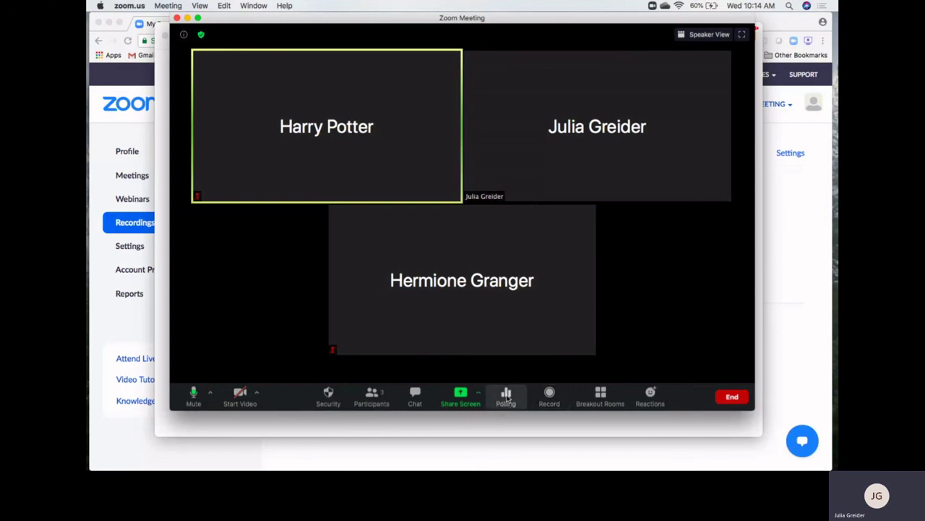
{"action": "left_click", "coordinate": [772, 233]}
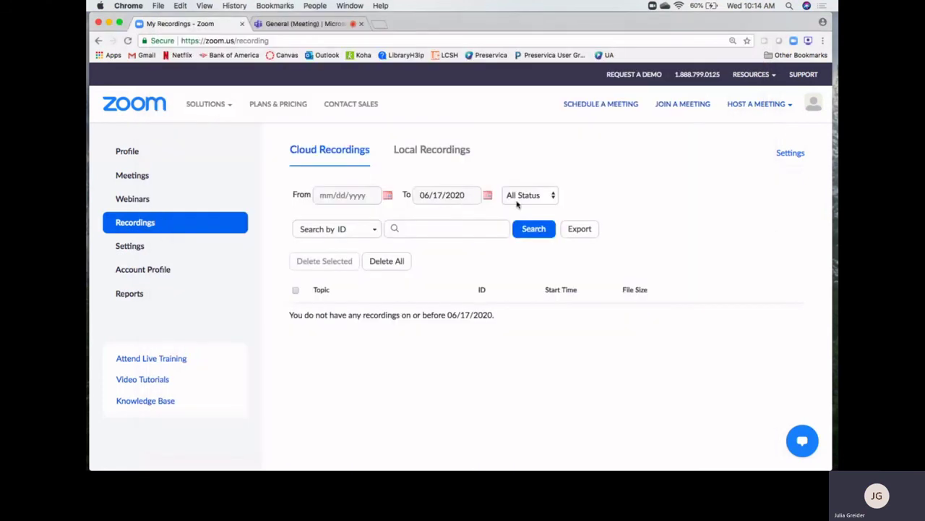
From Meetings, open the June 19 'New Meeting' details and find its empty poll section
{"action": "left_click", "coordinate": [134, 175]}
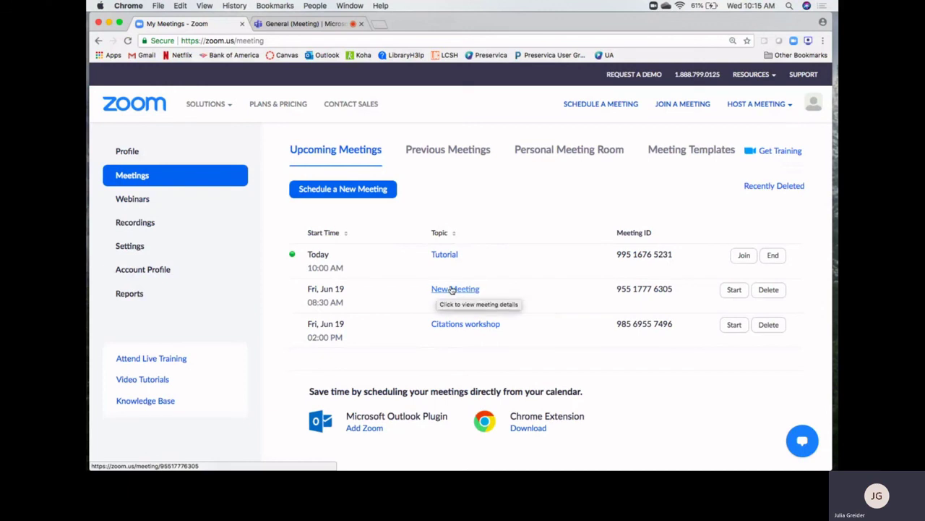
{"action": "left_click", "coordinate": [451, 289]}
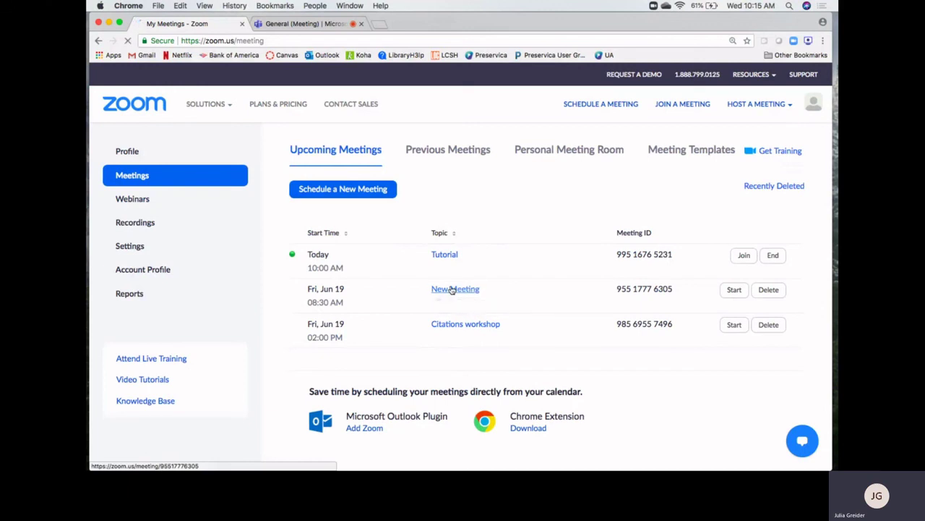
{"action": "scroll", "coordinate": [589, 385], "scroll_direction": "down", "scroll_amount": 10}
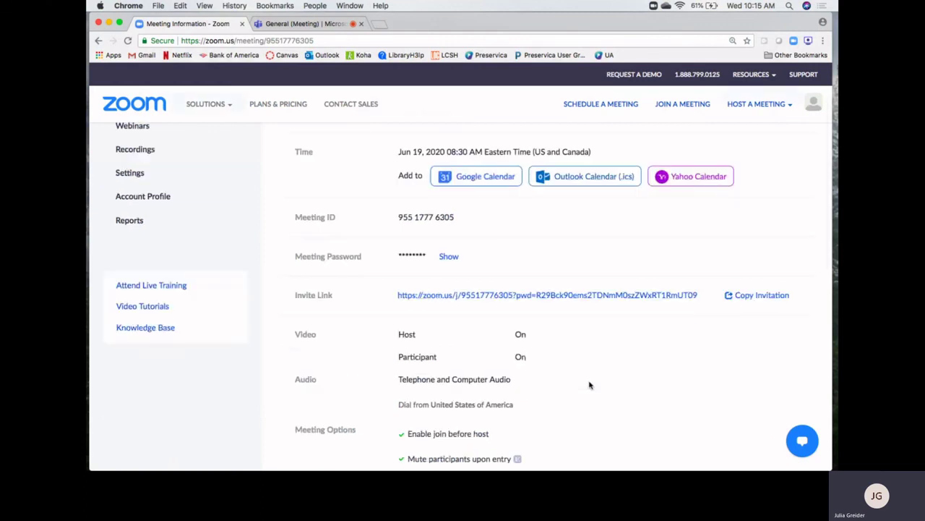
{"action": "scroll", "coordinate": [589, 385], "scroll_direction": "up", "scroll_amount": 3}
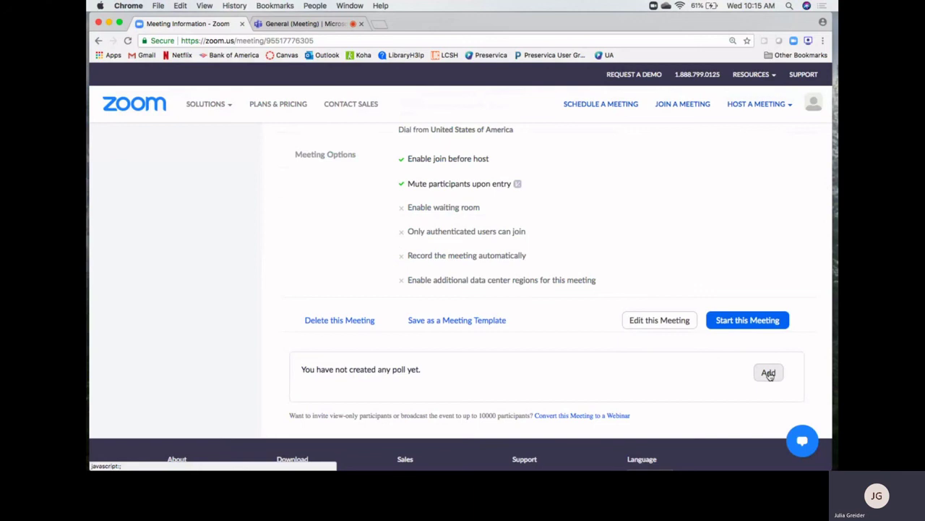
Start a new poll titled 'Confusion' asking 'What were you confusted about in today's lesson'
{"action": "left_click", "coordinate": [768, 373]}
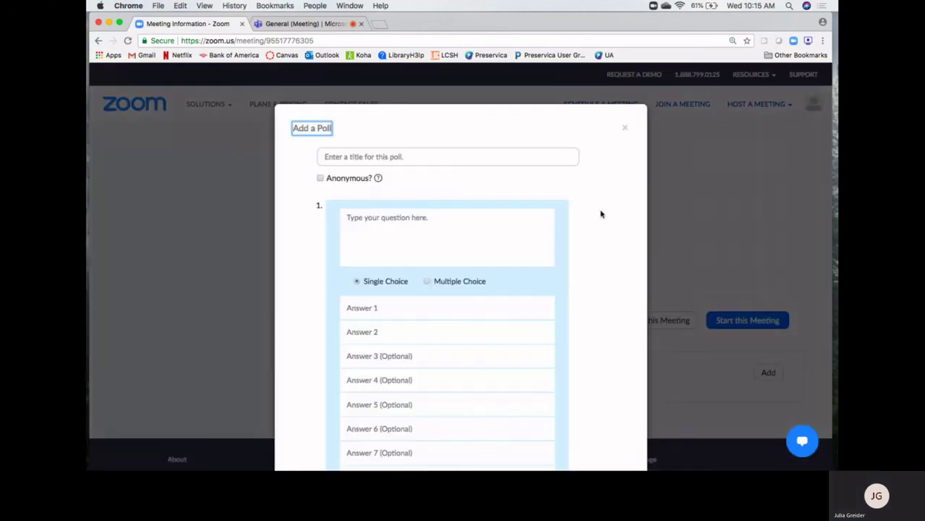
{"action": "left_click", "coordinate": [419, 162]}
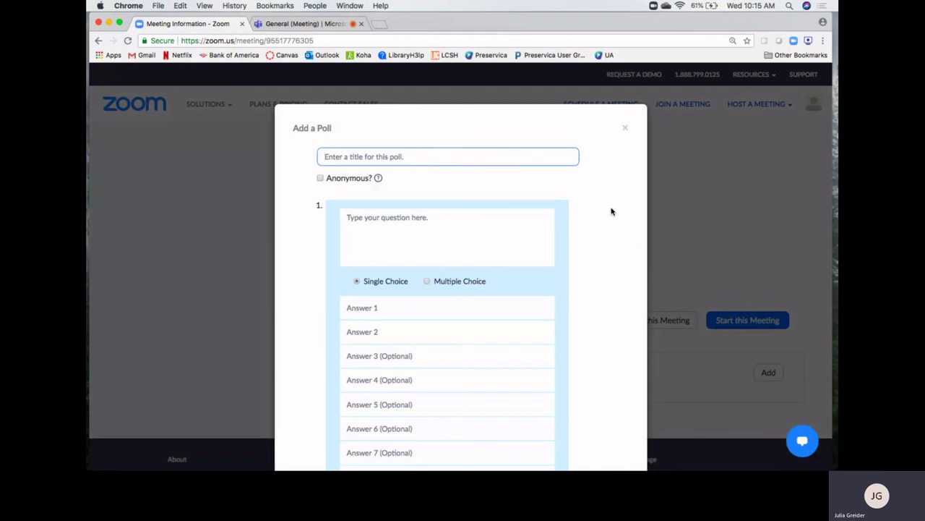
{"action": "type", "text": "What"}
{"action": "key", "text": "BackSpace"}
{"action": "key", "text": "BackSpace"}
{"action": "type", "text": "Confusio"}
{"action": "left_click", "coordinate": [396, 228]}
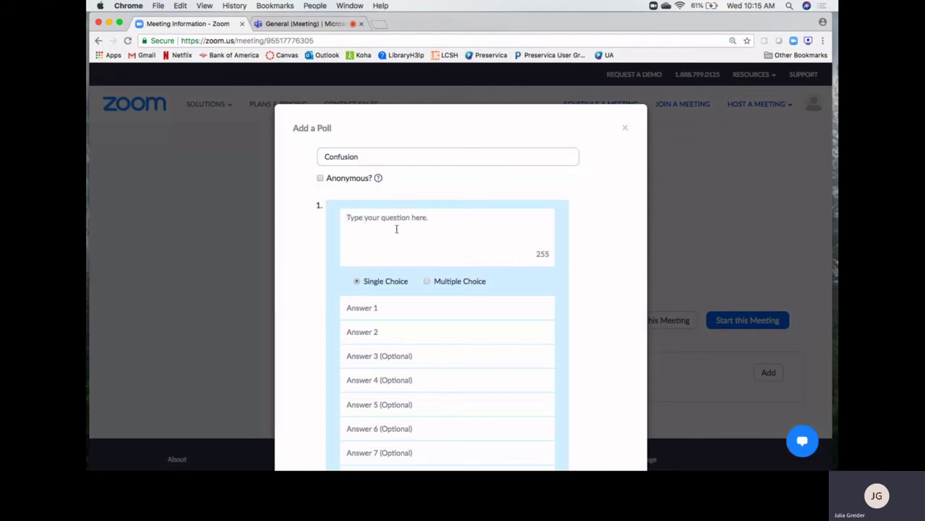
{"action": "type", "text": "What were you confusted about in today's lesson?"}
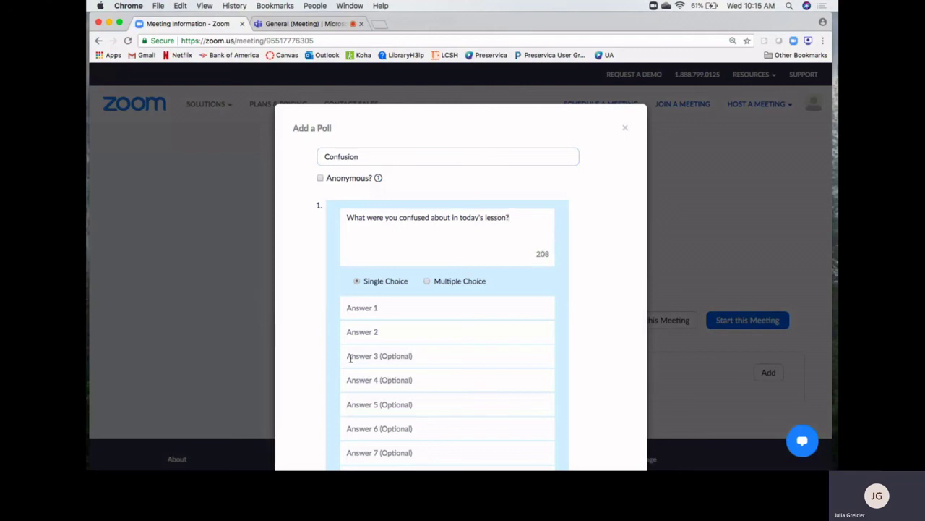
{"action": "scroll", "coordinate": [345, 367], "scroll_direction": "down", "scroll_amount": 5}
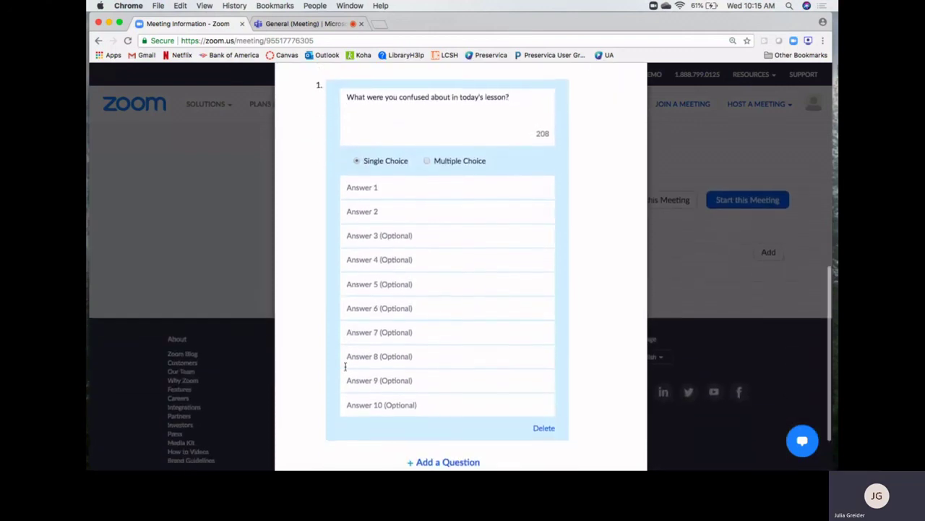
Add answers 'Participants', 'Chat' and 'P', allow multiple choices, and save the poll
{"action": "left_click", "coordinate": [382, 185]}
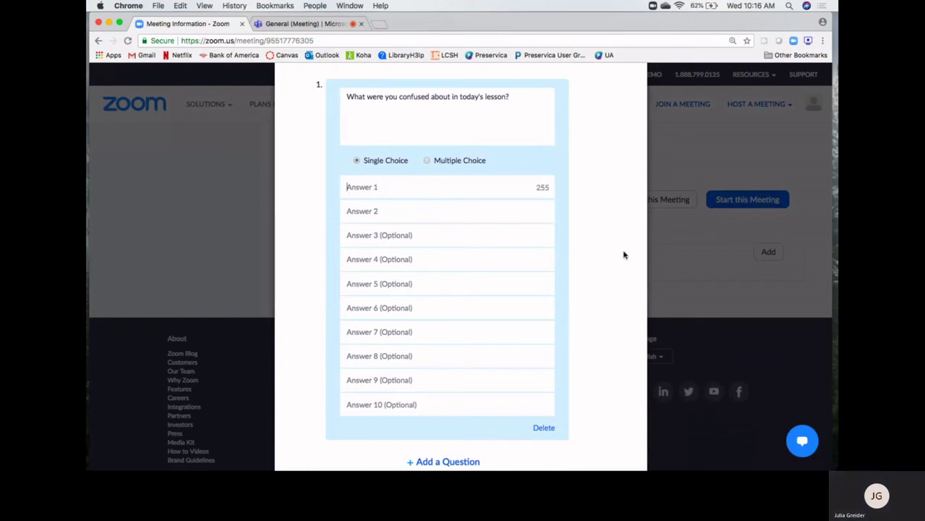
{"action": "type", "text": "Particip"}
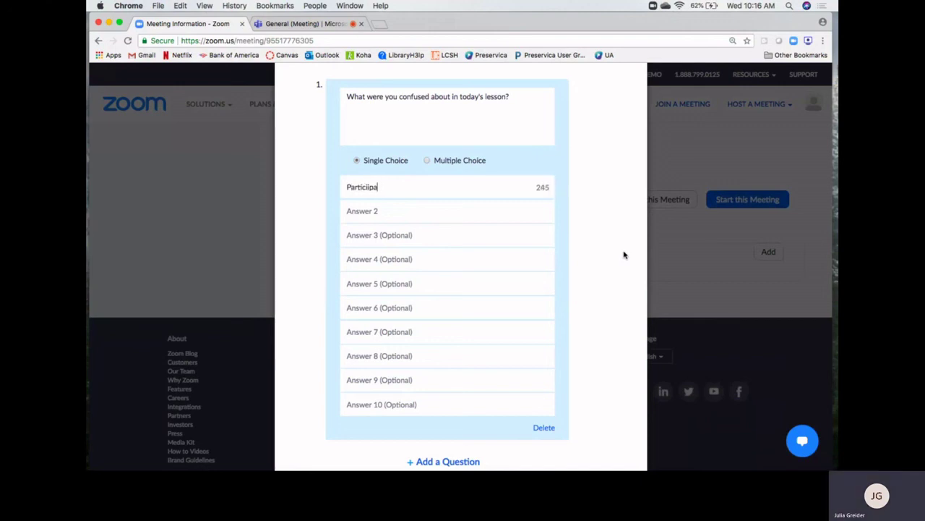
{"action": "type", "text": "ants"}
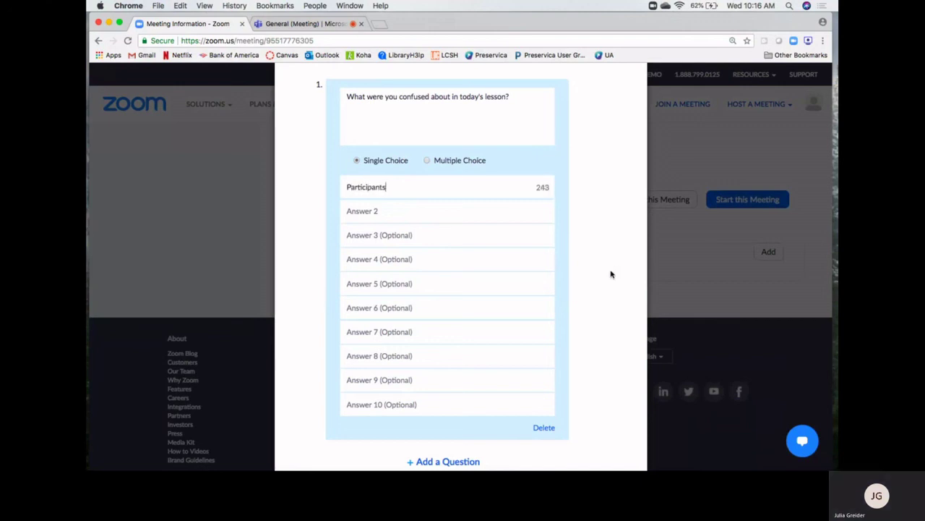
{"action": "left_click", "coordinate": [452, 221]}
{"action": "type", "text": "Chat"}
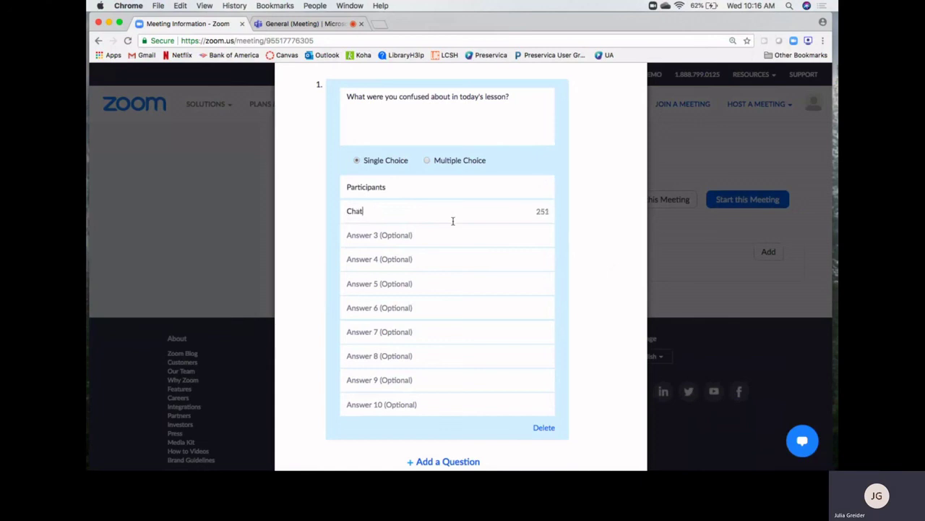
{"action": "left_click", "coordinate": [424, 234]}
{"action": "type", "text": "Polls"}
{"action": "left_click", "coordinate": [428, 161]}
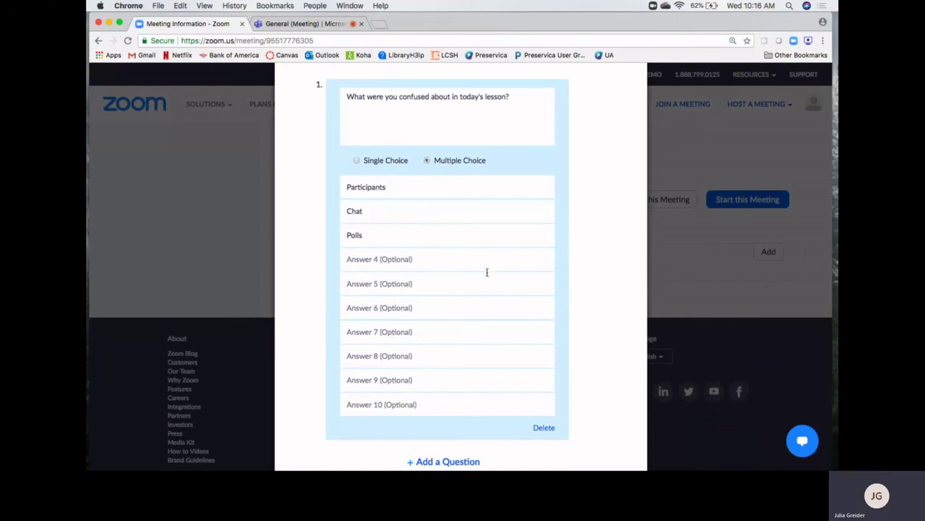
{"action": "scroll", "coordinate": [488, 270], "scroll_direction": "down", "scroll_amount": 2}
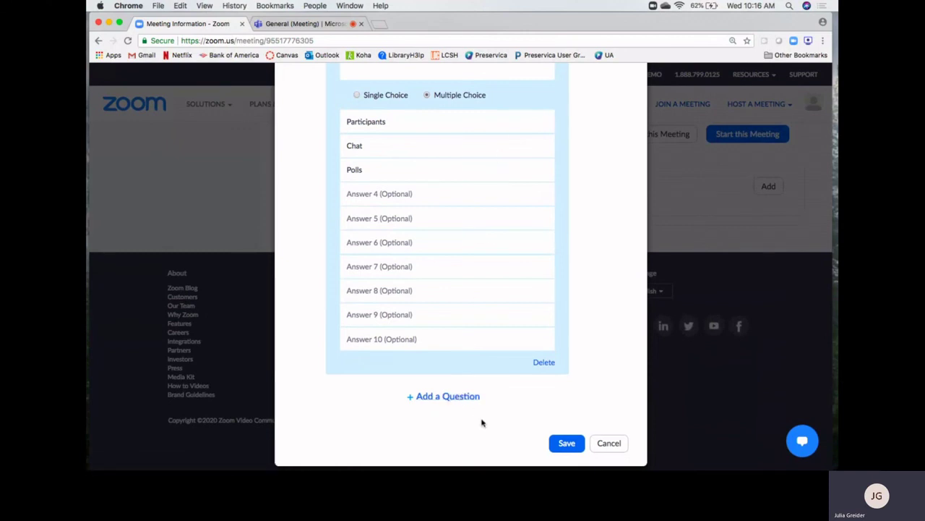
{"action": "left_click", "coordinate": [564, 444]}
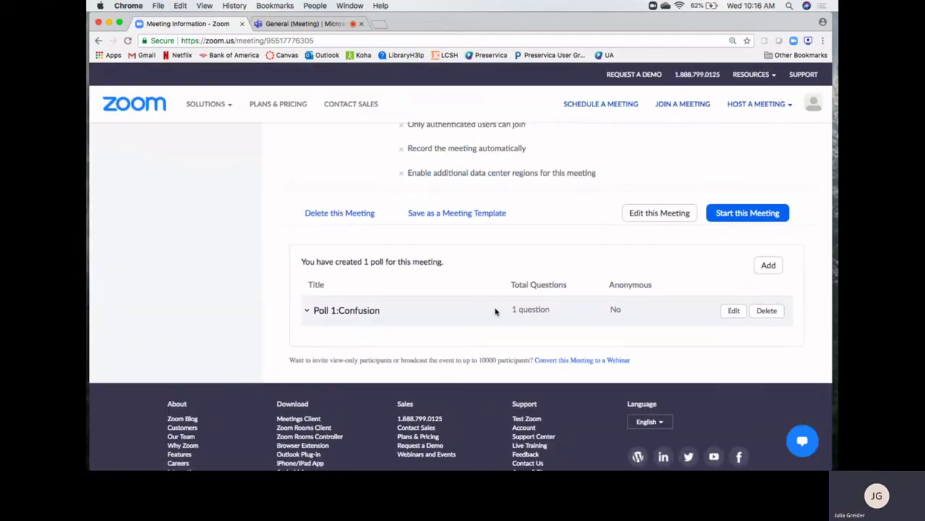
{"action": "scroll", "coordinate": [496, 301], "scroll_direction": "up", "scroll_amount": 2}
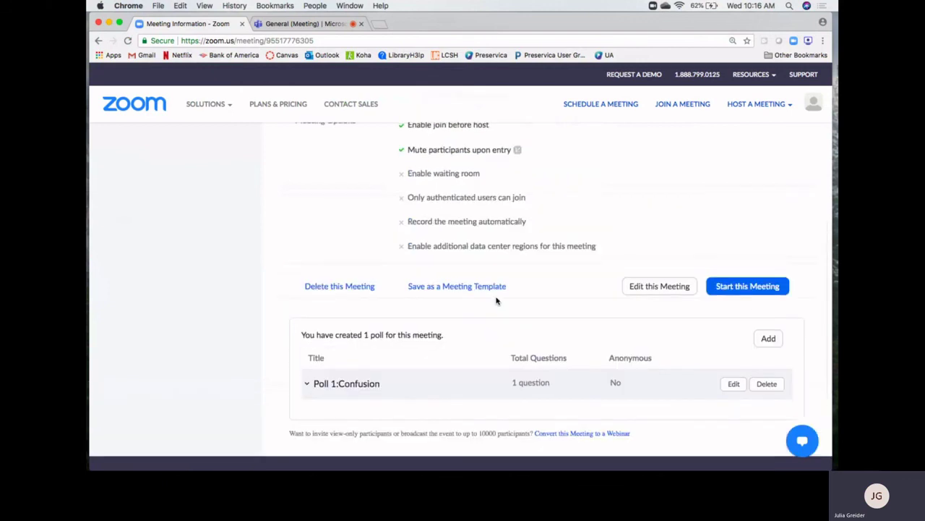
{"action": "mouse_move", "coordinate": [593, 460]}
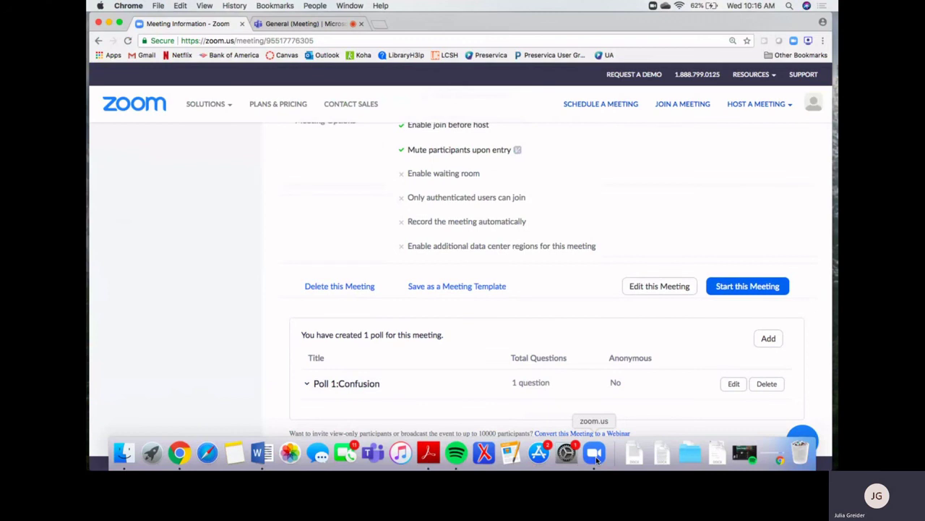
Return to the running meeting and choose Add a Question for the empty Poll 1
{"action": "left_click", "coordinate": [594, 453]}
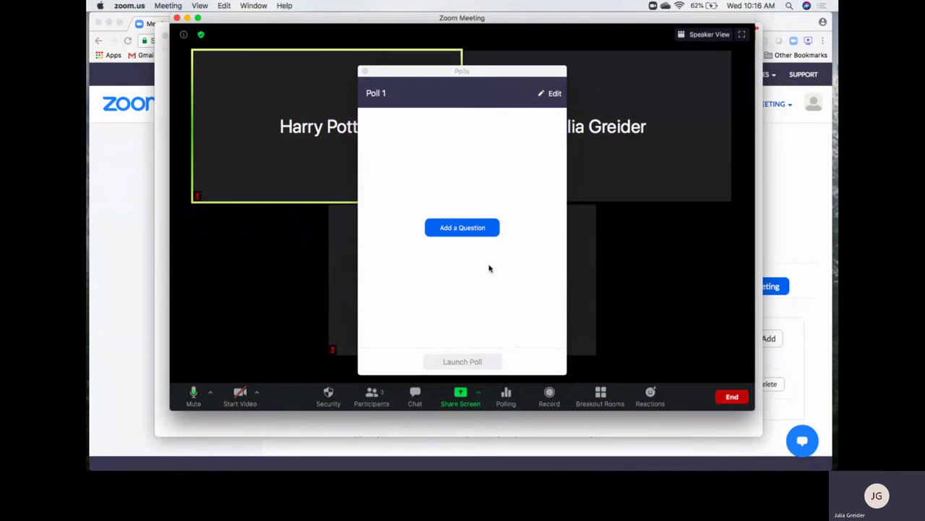
{"action": "left_click", "coordinate": [462, 229]}
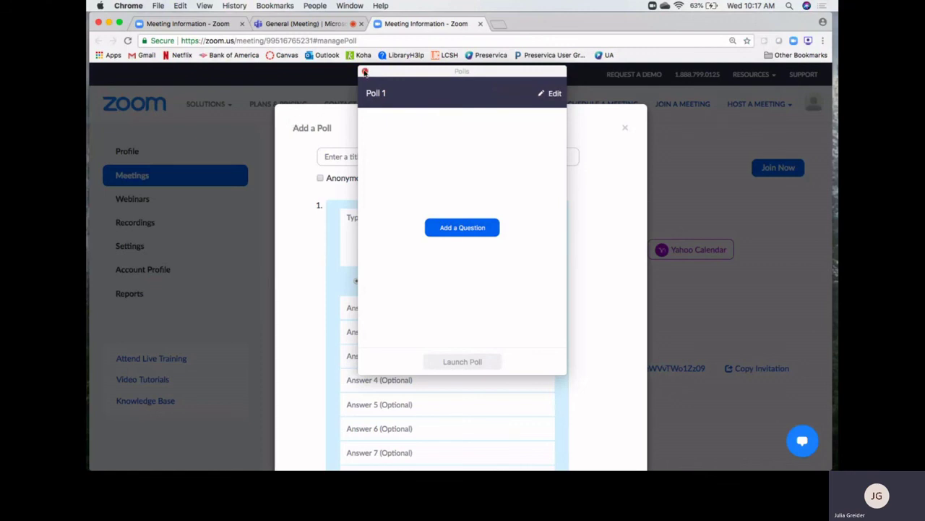
Close the empty poll panel and enter the title 'Math' with the question 'What is 2+2'
{"action": "left_click", "coordinate": [365, 71]}
{"action": "scroll", "coordinate": [449, 331], "scroll_direction": "down", "scroll_amount": 2}
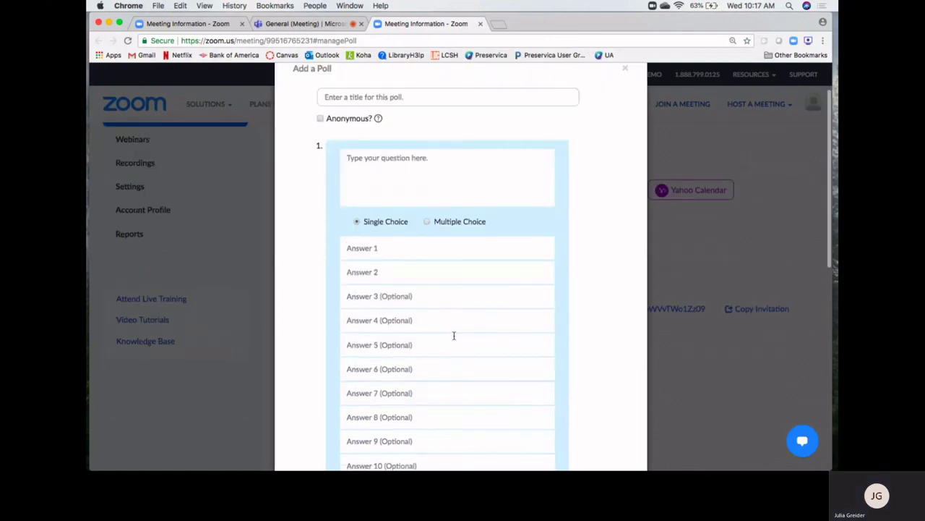
{"action": "scroll", "coordinate": [455, 335], "scroll_direction": "up", "scroll_amount": 1}
{"action": "left_click", "coordinate": [405, 121]}
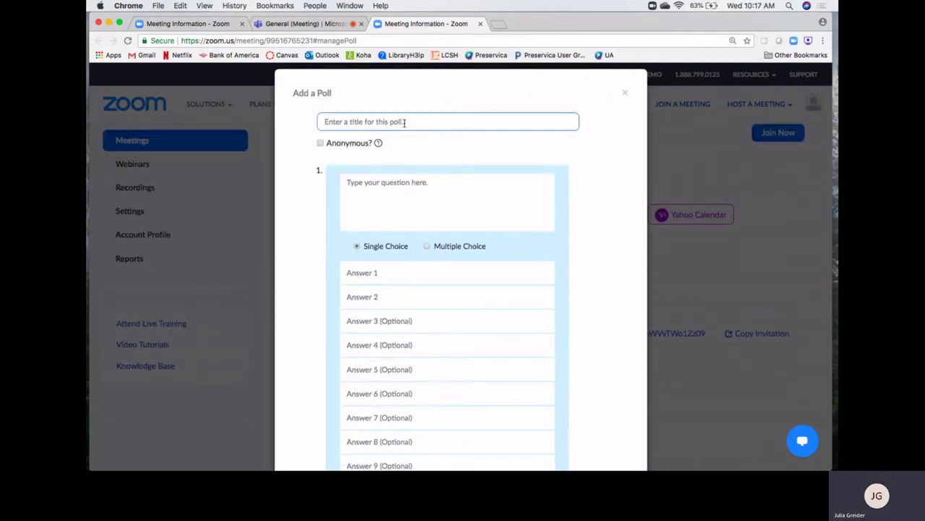
{"action": "type", "text": "Math"}
{"action": "left_click", "coordinate": [430, 184]}
{"action": "type", "text": "Wh"}
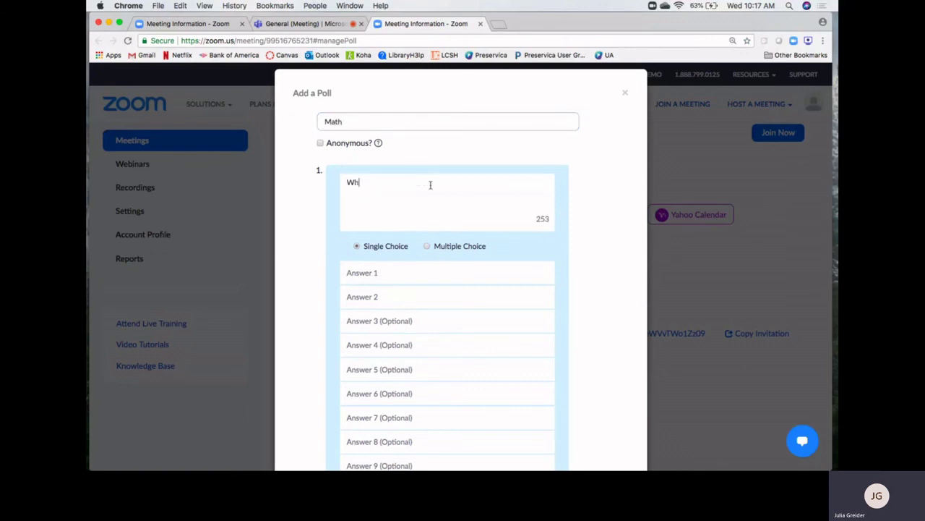
{"action": "type", "text": "at is 2+2"}
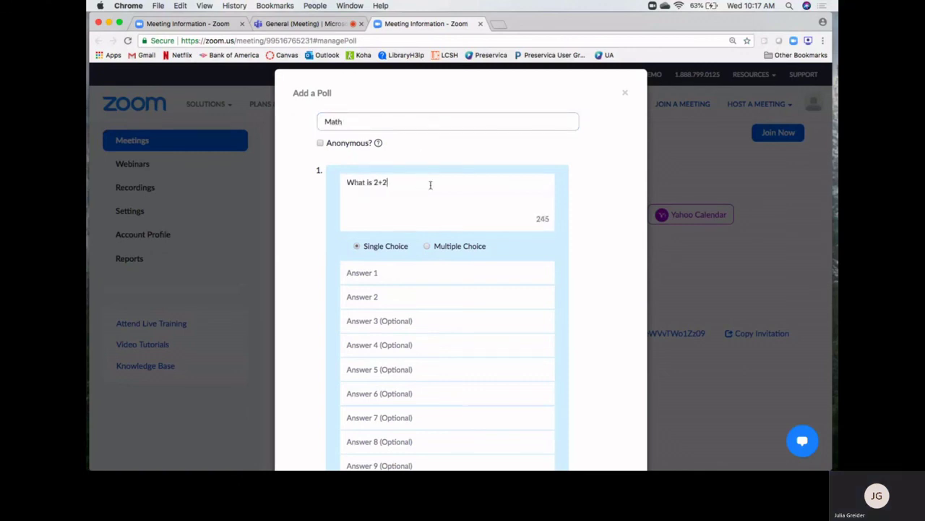
Enter the answers 5, 4, 7 and 8 and save the Math poll
{"action": "left_click", "coordinate": [365, 273]}
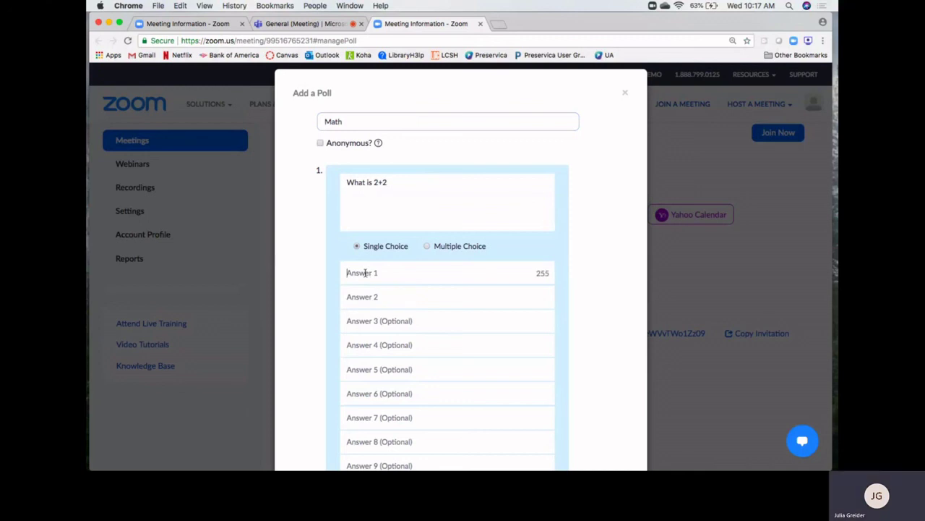
{"action": "type", "text": "5"}
{"action": "left_click", "coordinate": [364, 297]}
{"action": "type", "text": "4"}
{"action": "left_click", "coordinate": [357, 320]}
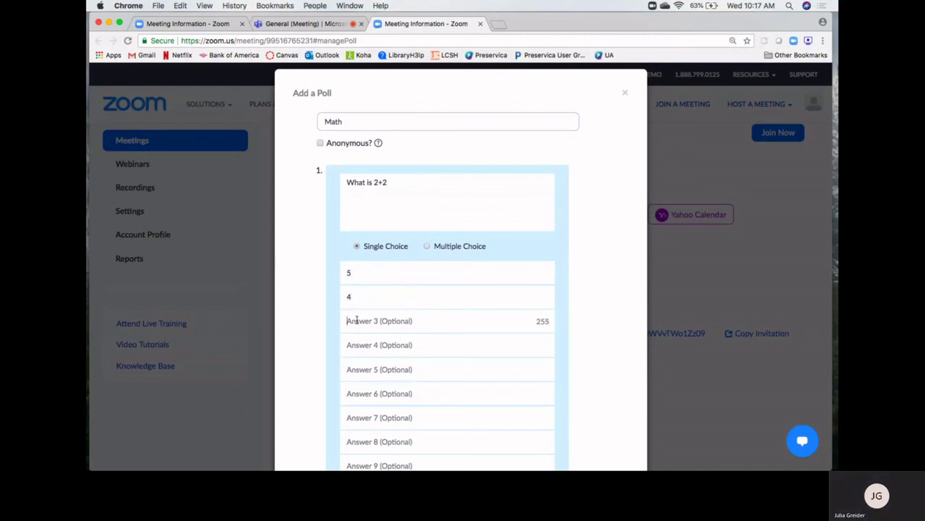
{"action": "type", "text": "7"}
{"action": "left_click", "coordinate": [360, 347]}
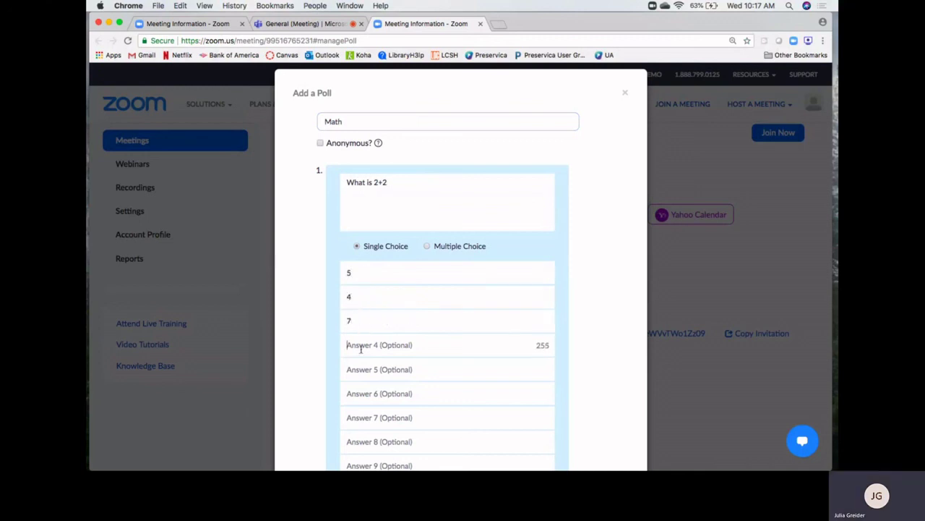
{"action": "type", "text": "8"}
{"action": "scroll", "coordinate": [576, 364], "scroll_direction": "down", "scroll_amount": 5}
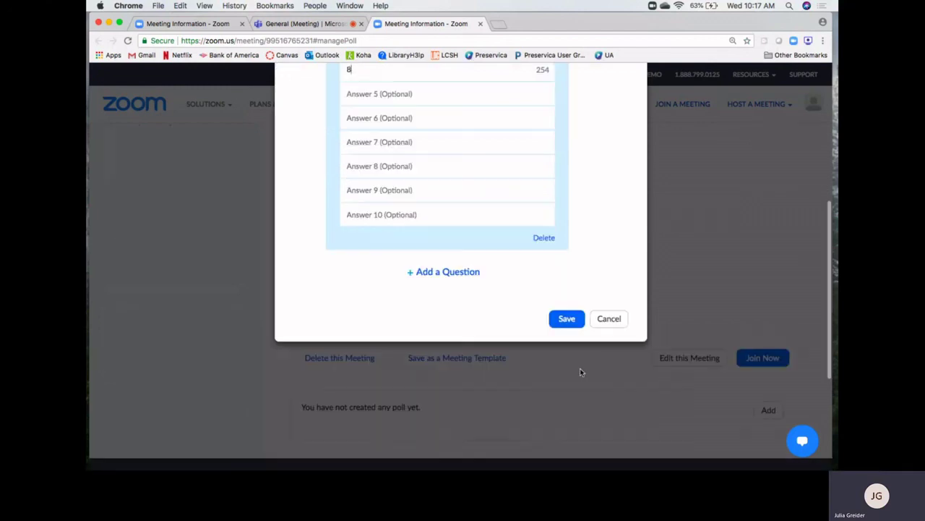
{"action": "left_click", "coordinate": [574, 322]}
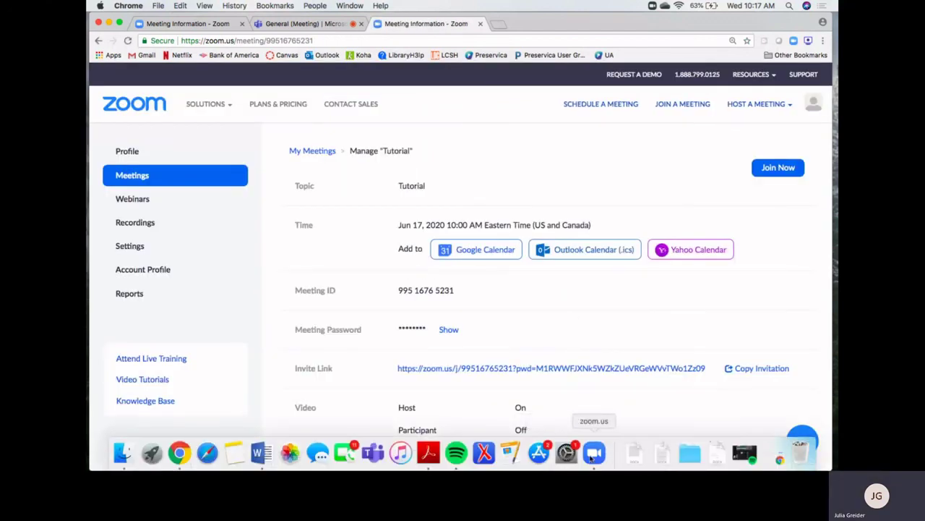
Back in the meeting, open Polling and launch the Math poll to attendees
{"action": "left_click", "coordinate": [592, 454]}
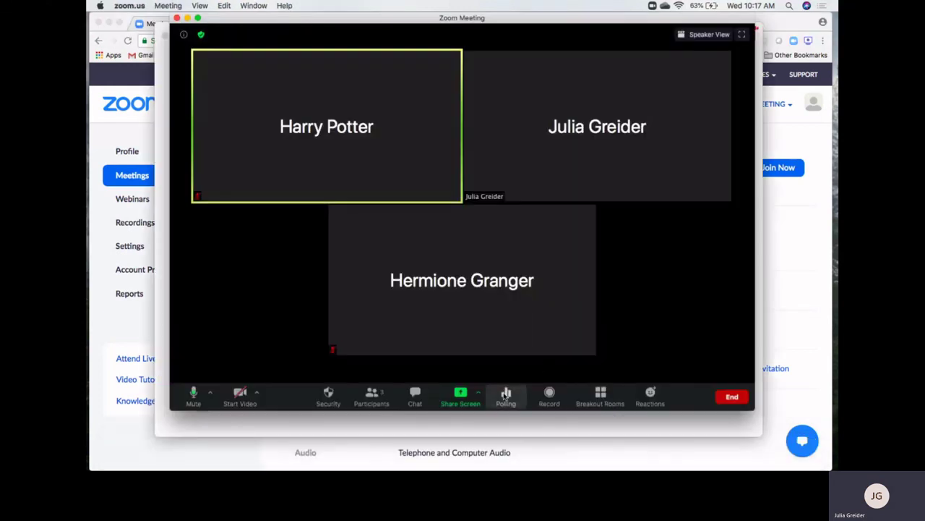
{"action": "left_click", "coordinate": [506, 395]}
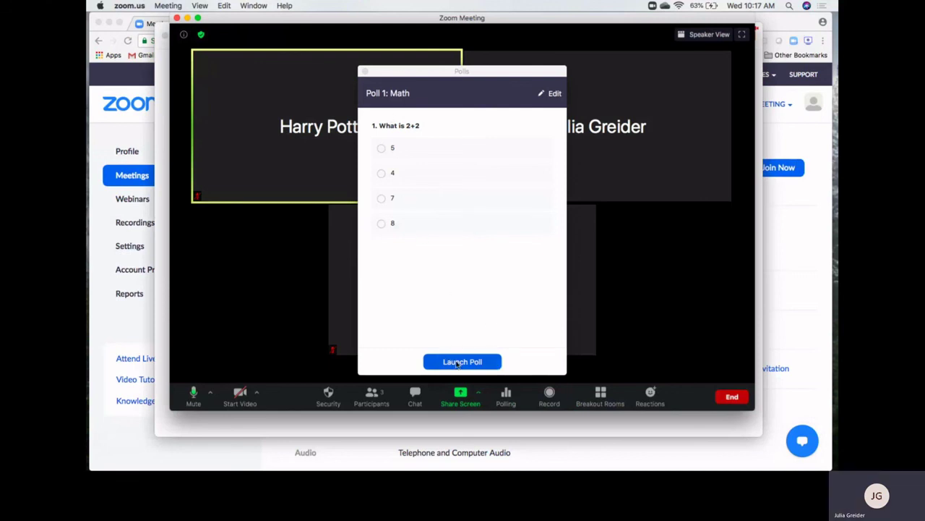
{"action": "left_click", "coordinate": [457, 364]}
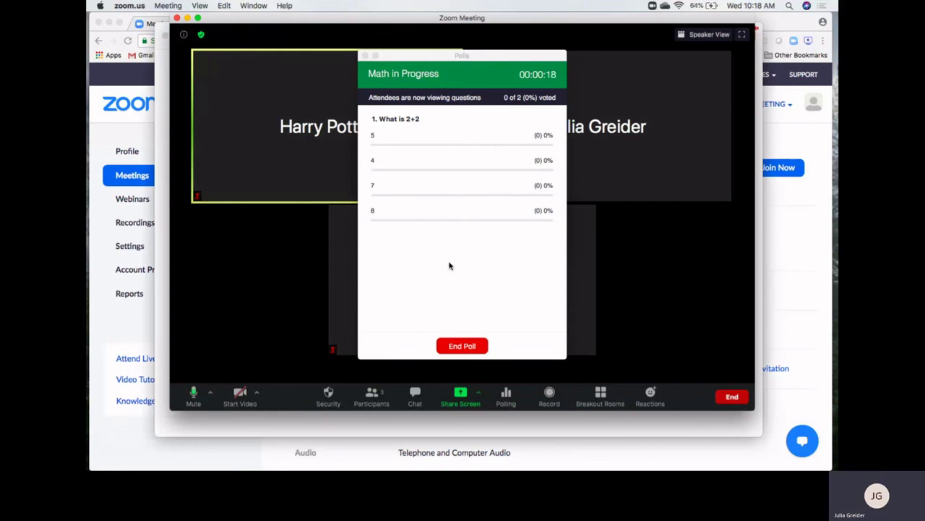
End the Math poll, share and then stop sharing its results, and close the Polls window
{"action": "left_click", "coordinate": [466, 346]}
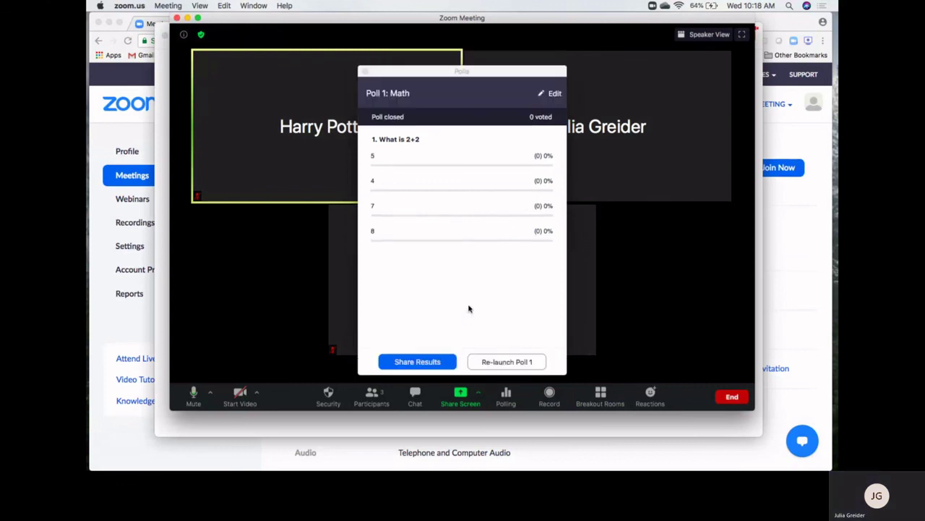
{"action": "left_click", "coordinate": [418, 362]}
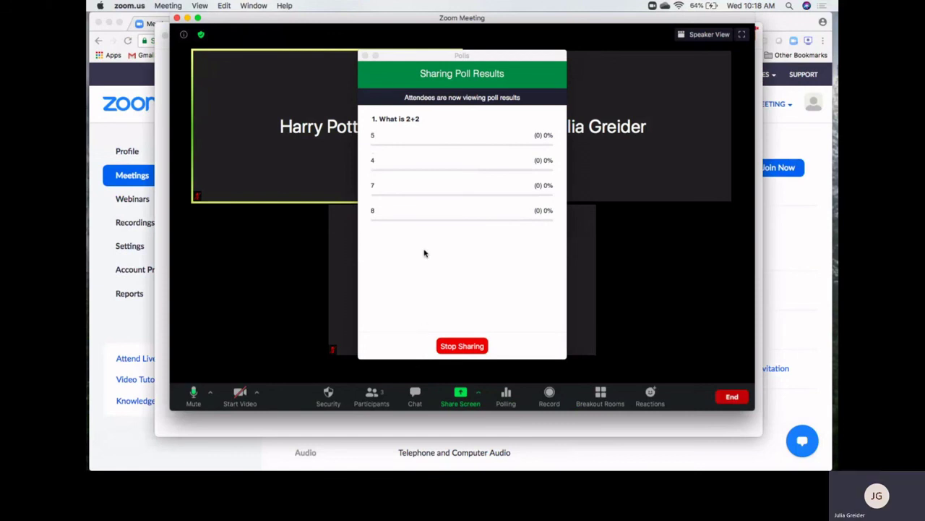
{"action": "left_click", "coordinate": [463, 346]}
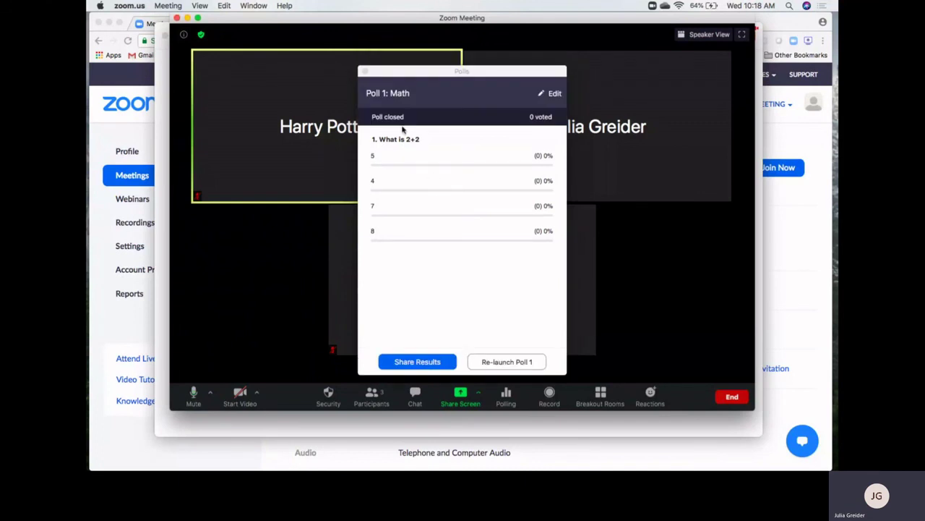
{"action": "left_click", "coordinate": [366, 72]}
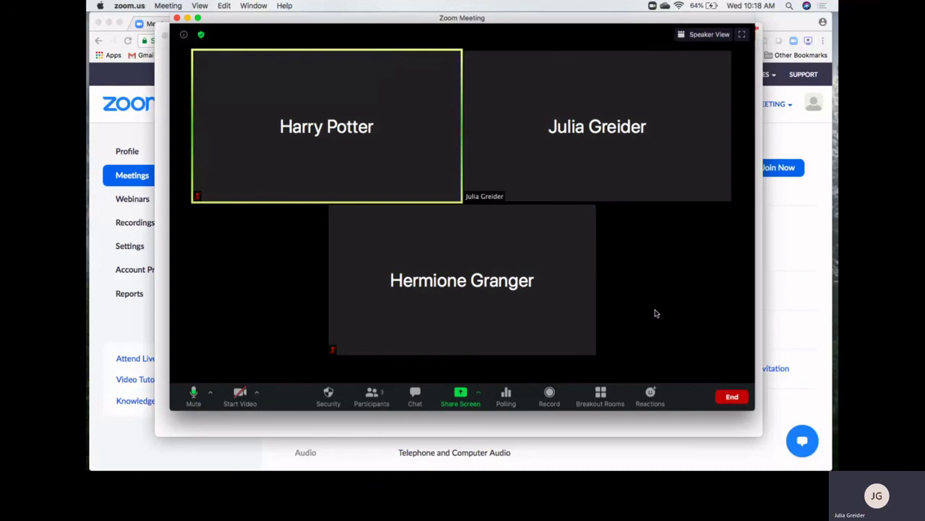
{"action": "left_click", "coordinate": [771, 27]}
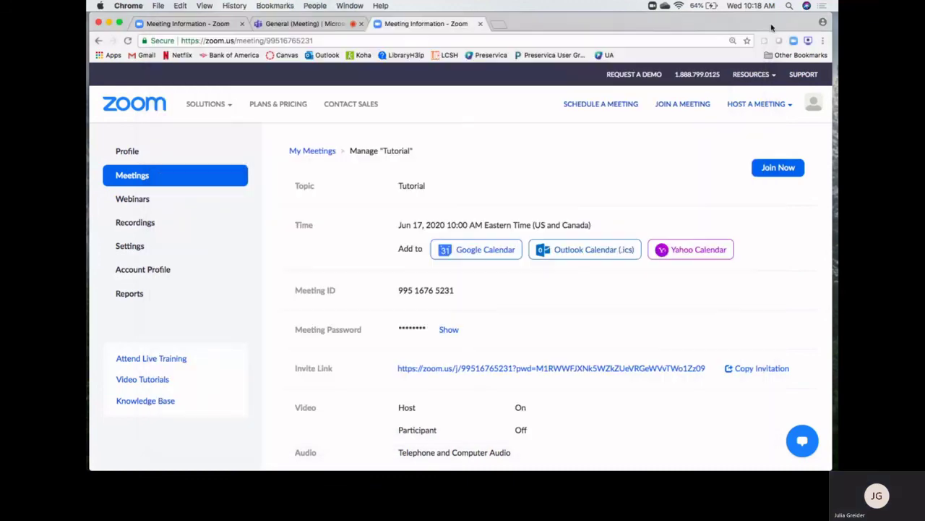
{"action": "scroll", "coordinate": [557, 383], "scroll_direction": "down", "scroll_amount": 15}
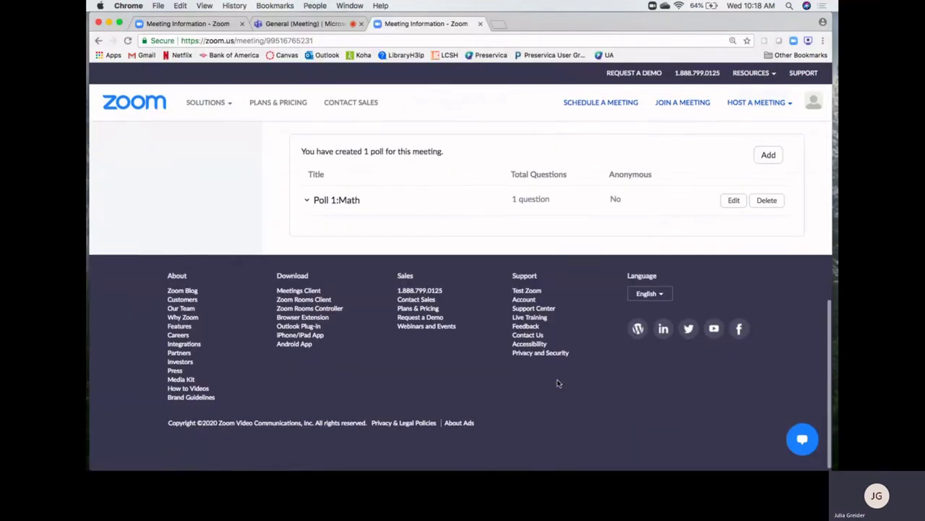
{"action": "scroll", "coordinate": [557, 383], "scroll_direction": "up", "scroll_amount": 5}
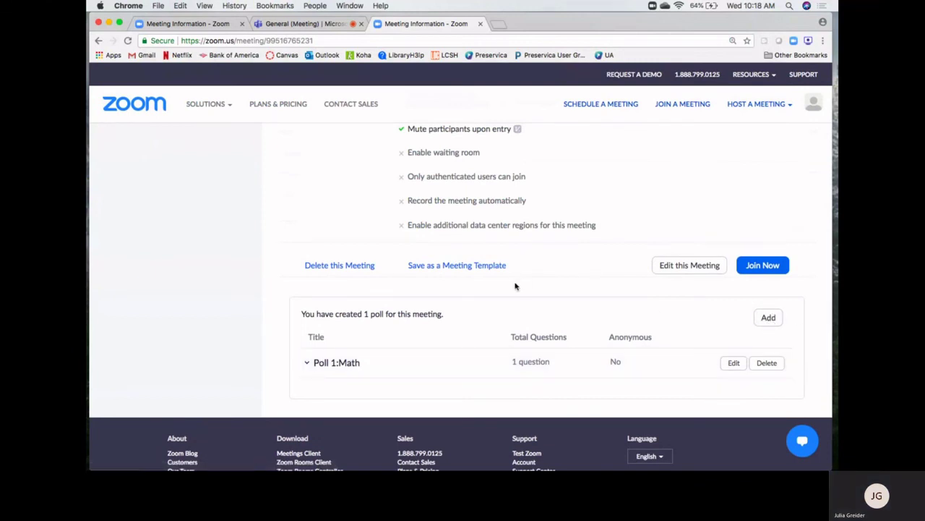
{"action": "scroll", "coordinate": [506, 287], "scroll_direction": "up", "scroll_amount": 2}
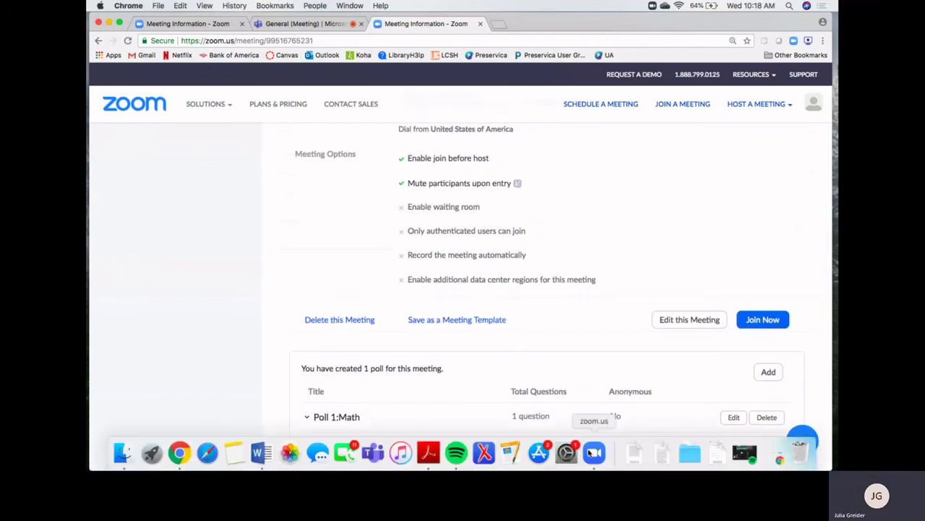
{"action": "left_click", "coordinate": [594, 451]}
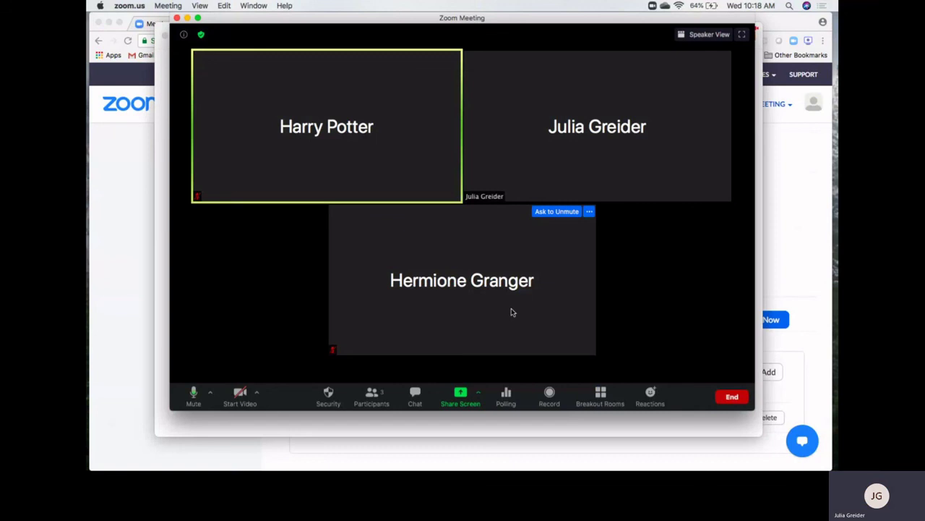
End the meeting and choose End Meeting for All
{"action": "left_click", "coordinate": [733, 399]}
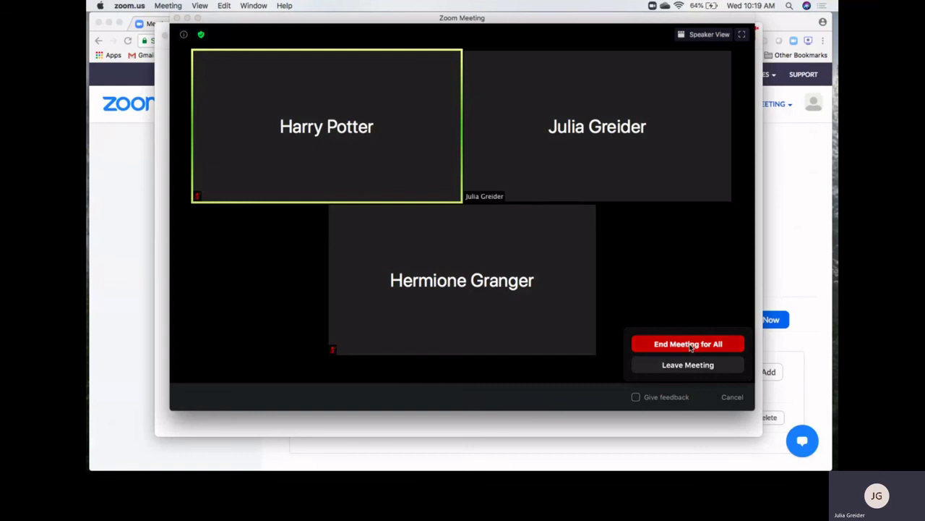
{"action": "left_click", "coordinate": [688, 344]}
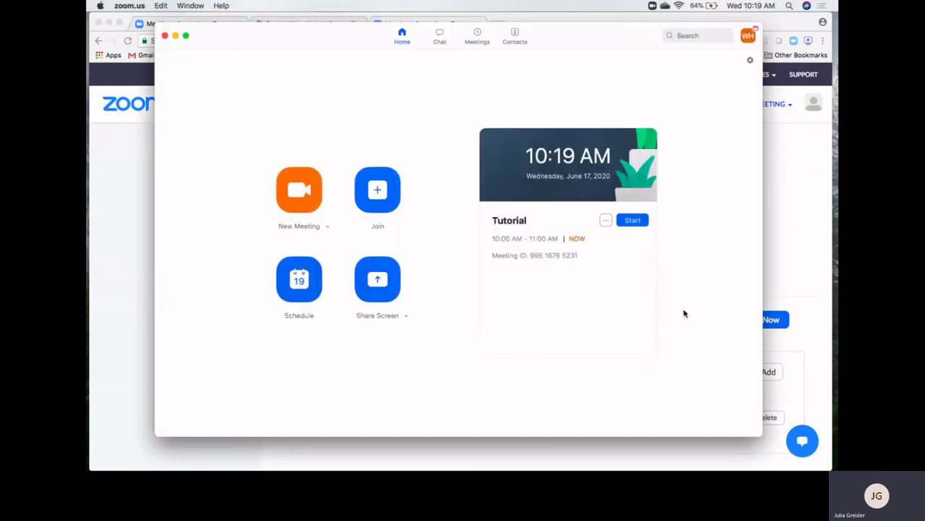